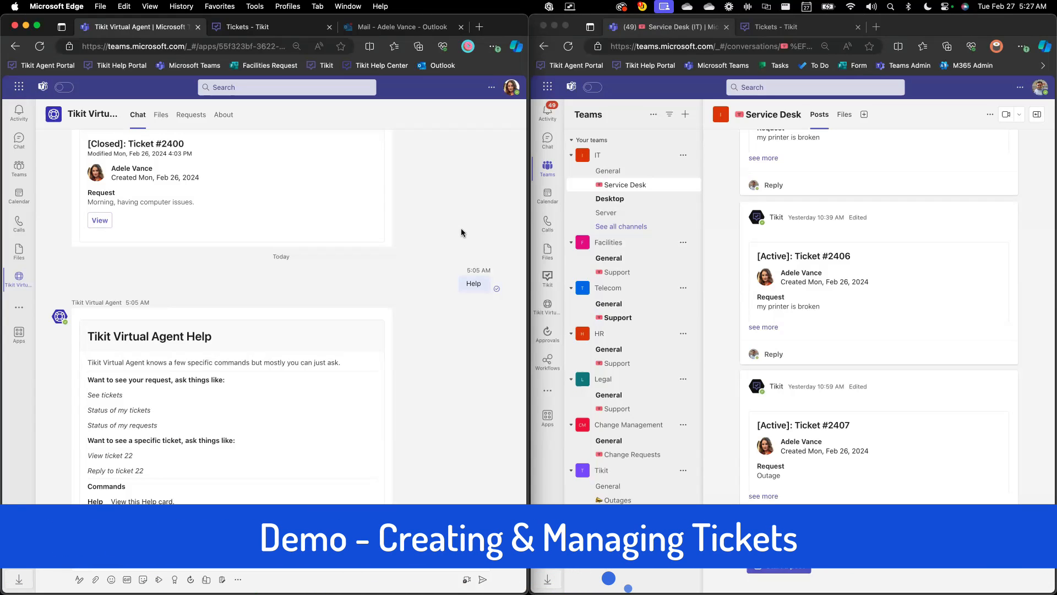
Check which account is signed in to each of the two Teams windows, requester and agent
click(514, 95)
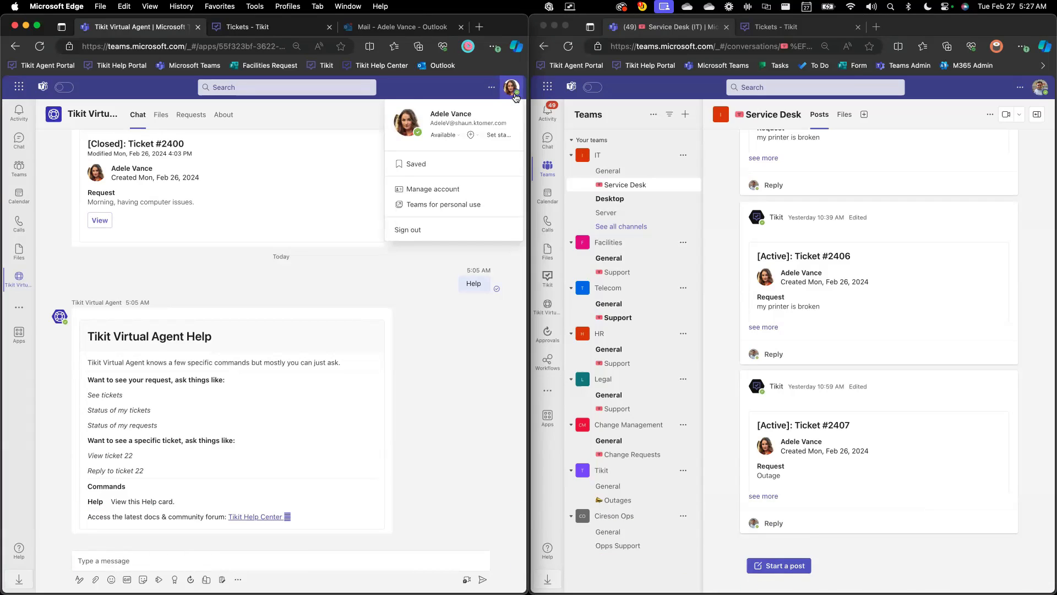
click(515, 95)
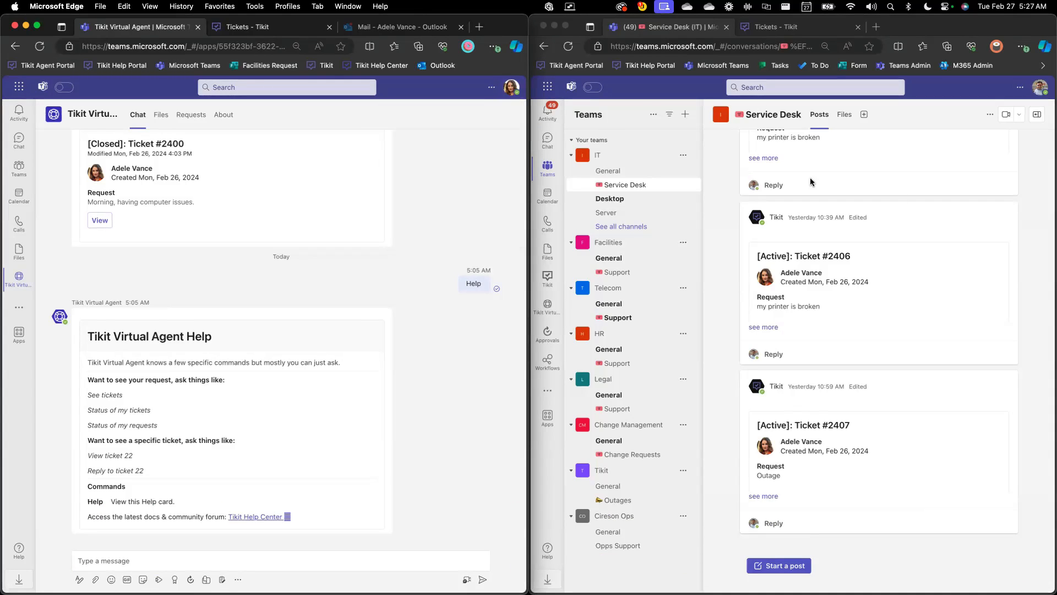
click(1027, 201)
click(1039, 88)
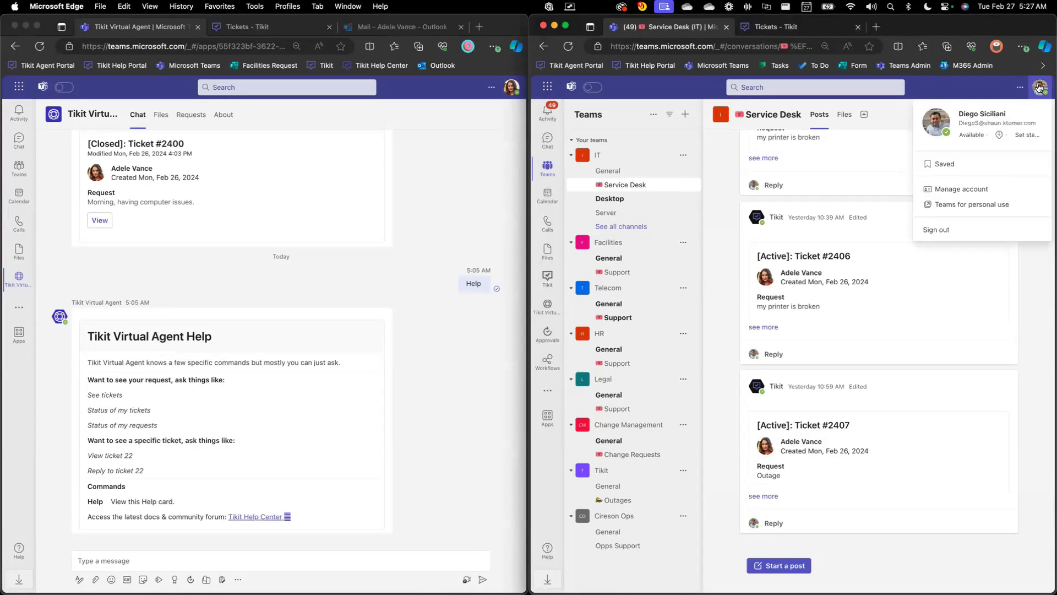
click(1039, 88)
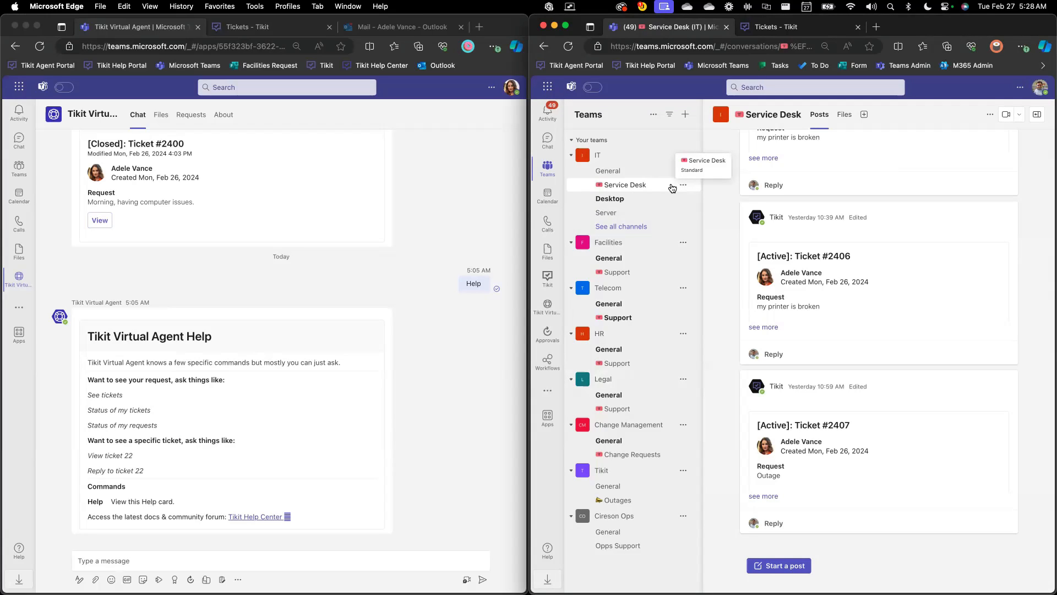
In the agent's Teams window, examine ticket #2338 in the IT team's Server channel and return to the Service Desk channel
click(650, 200)
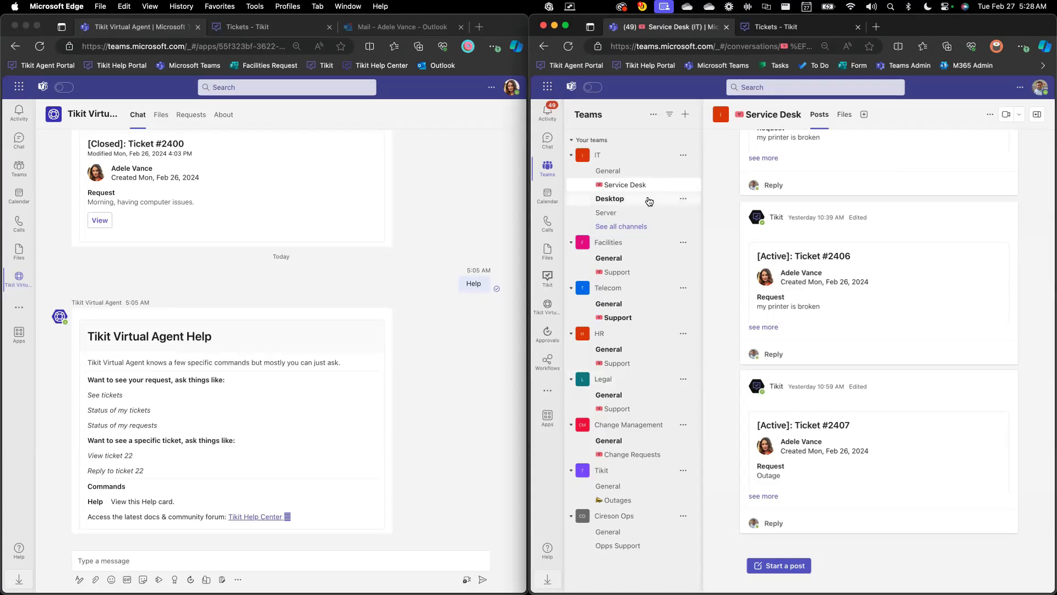
click(643, 214)
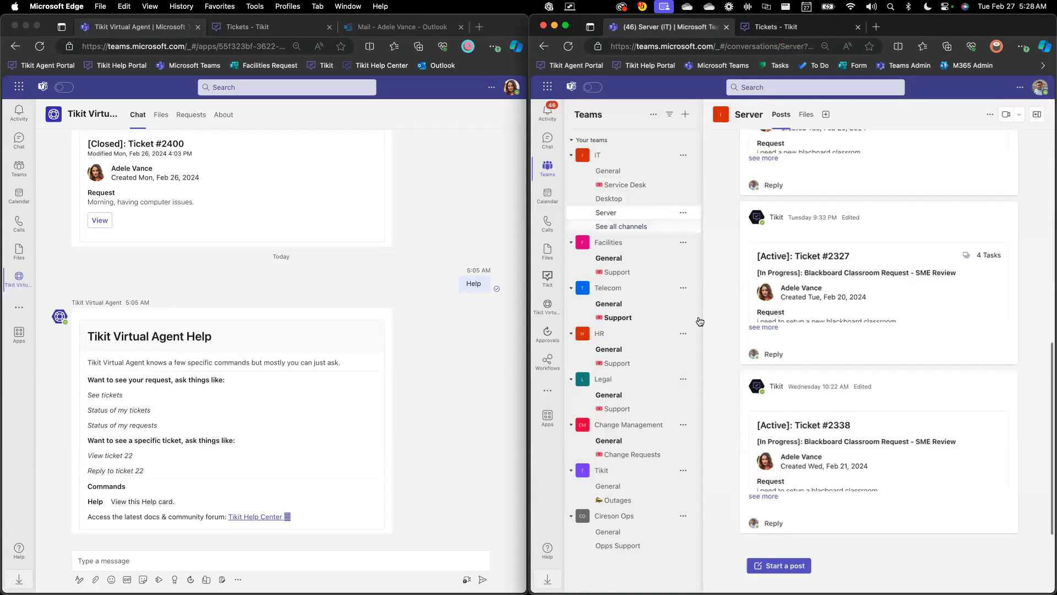
click(763, 496)
scroll(777, 326, up, 10)
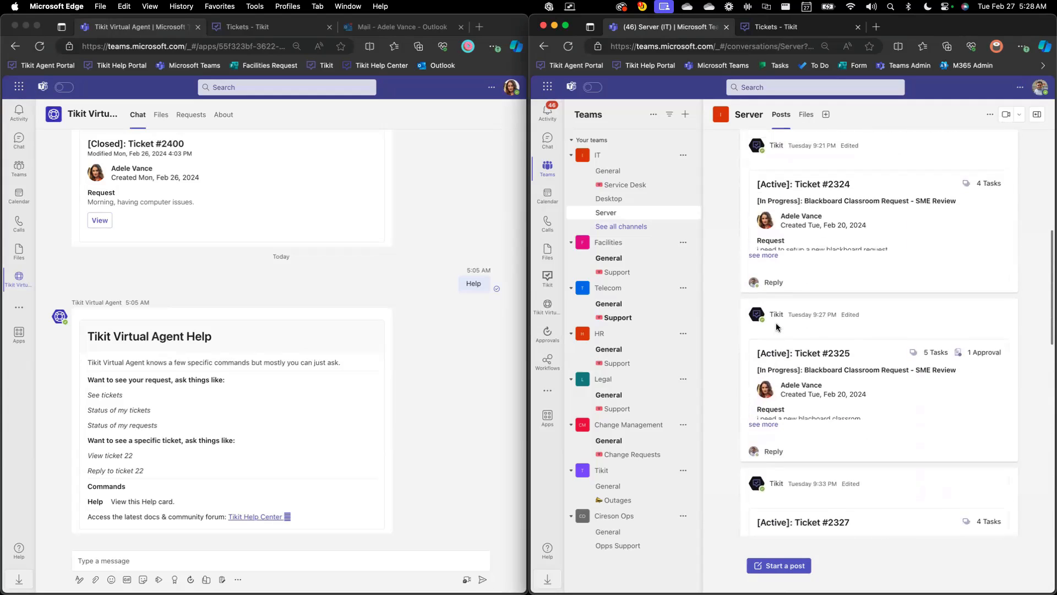
click(661, 187)
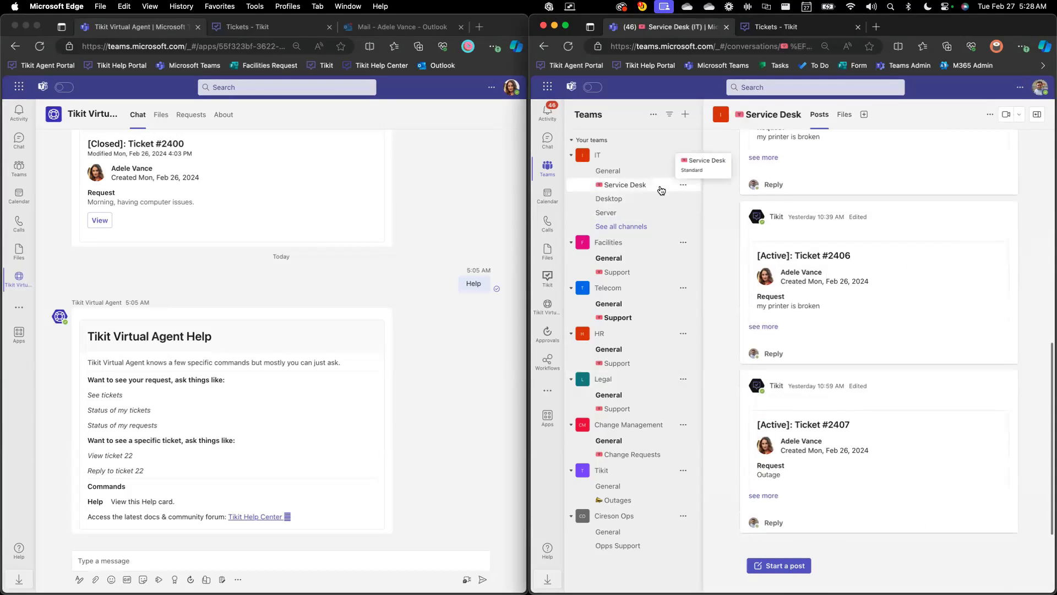
Examine the full details and custom form answers of ticket #2405 in the Facilities Support channel
click(636, 272)
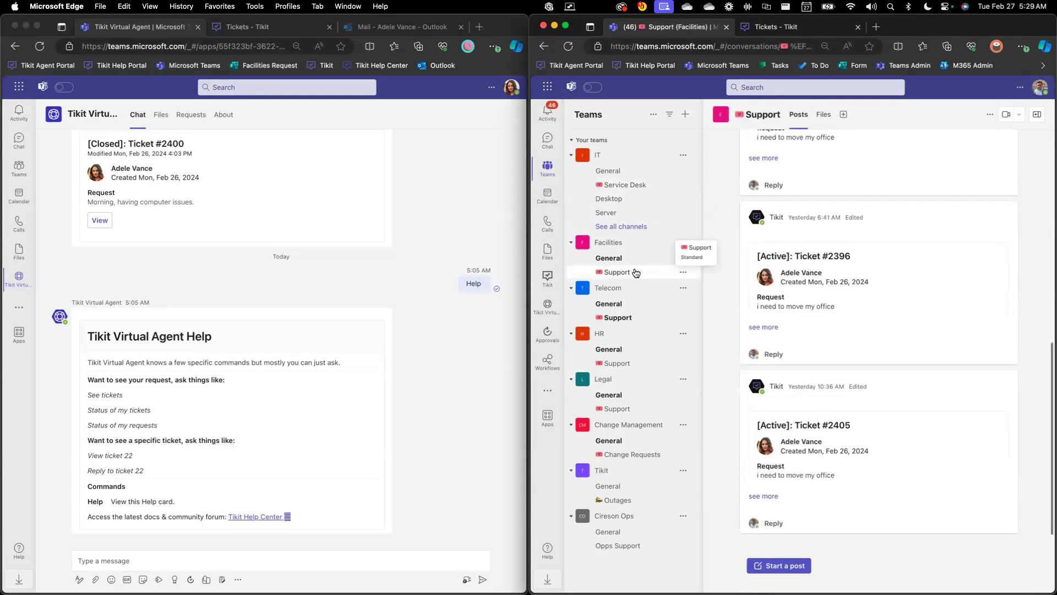
click(758, 496)
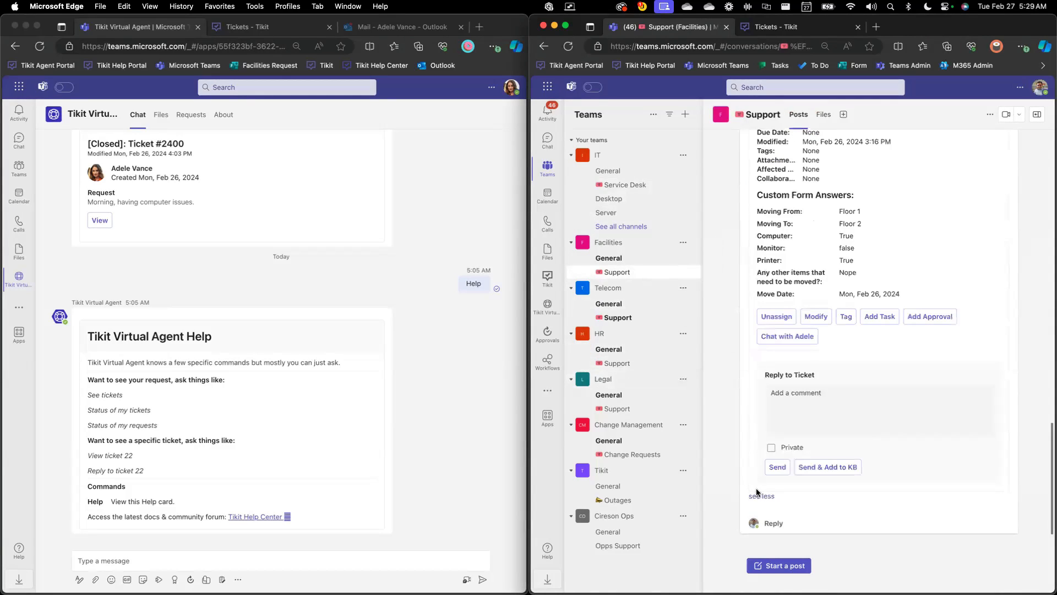
scroll(765, 405, up, 2)
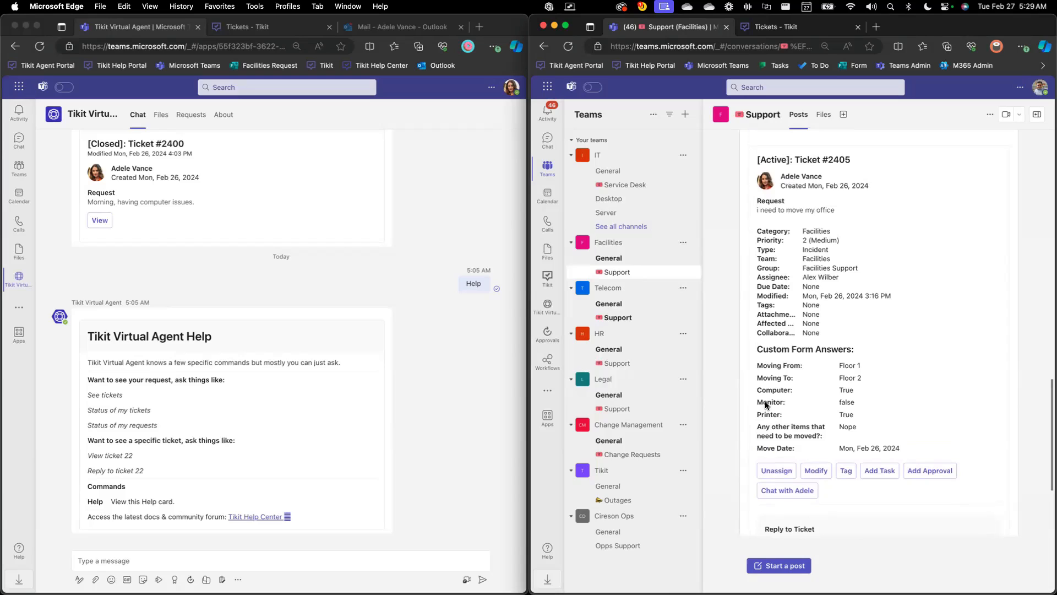
Examine the full details and custom form answers of onboarding ticket #2404 in the HR Support channel
click(632, 364)
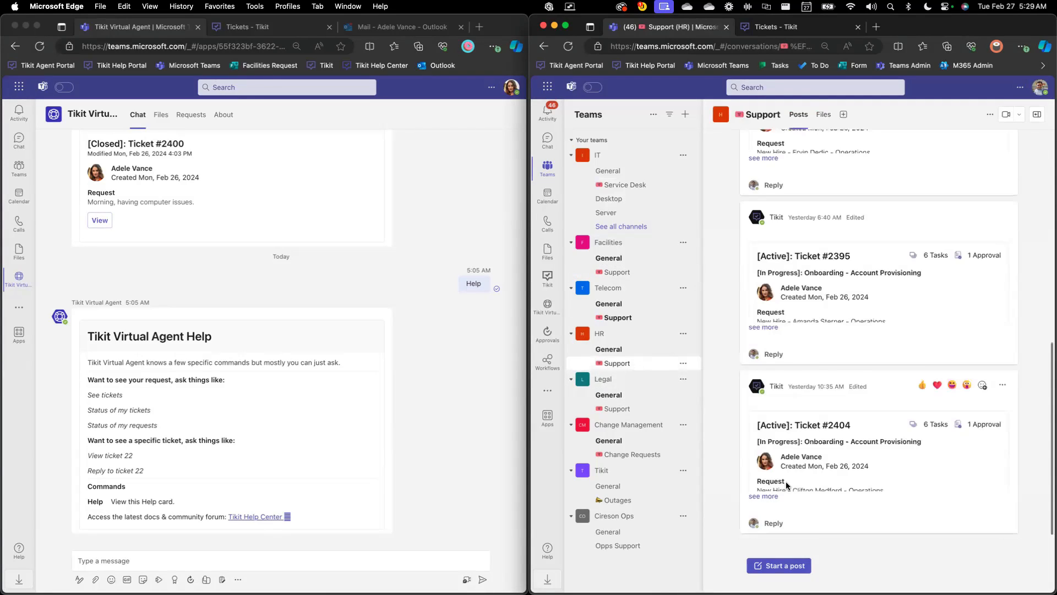
click(769, 496)
scroll(771, 490, up, 4)
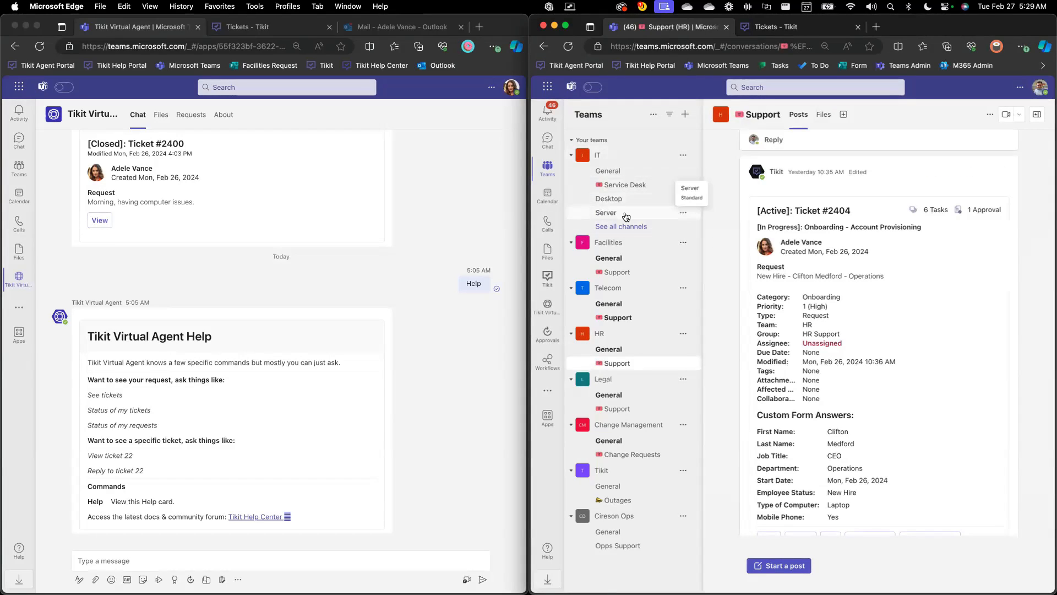
Switch to the Tikit web app to examine its ticket list at full window width, and return to the IT Service Desk channel in Teams
click(775, 31)
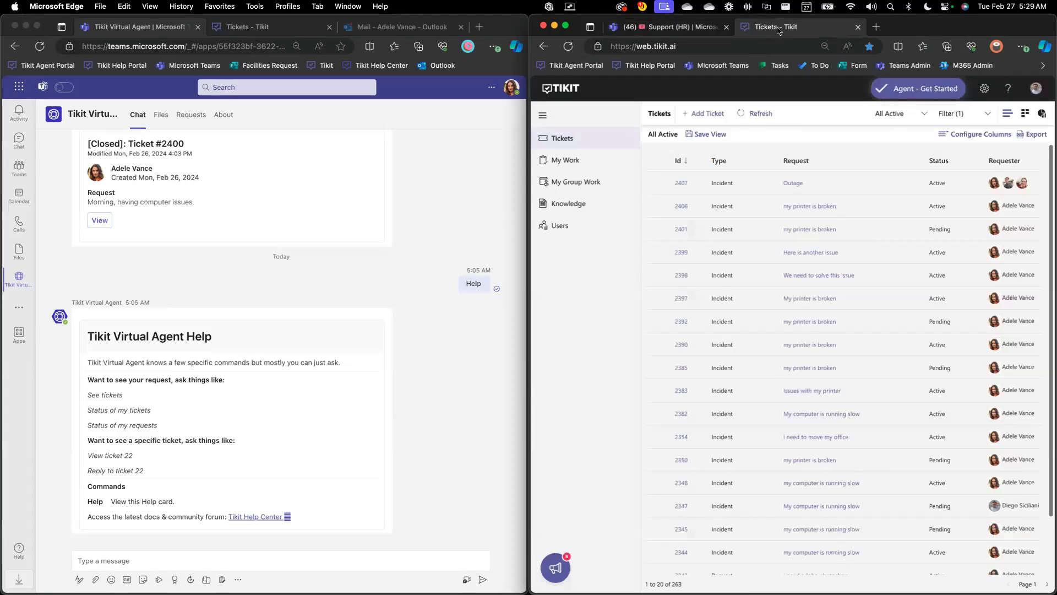
double_click(893, 26)
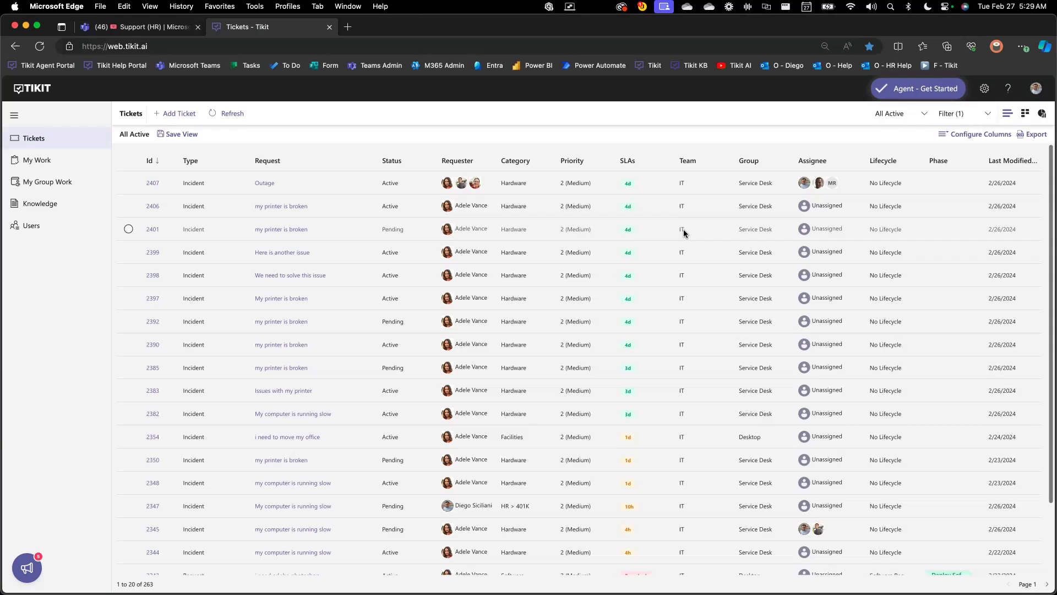
key(ctrl+alt+Right)
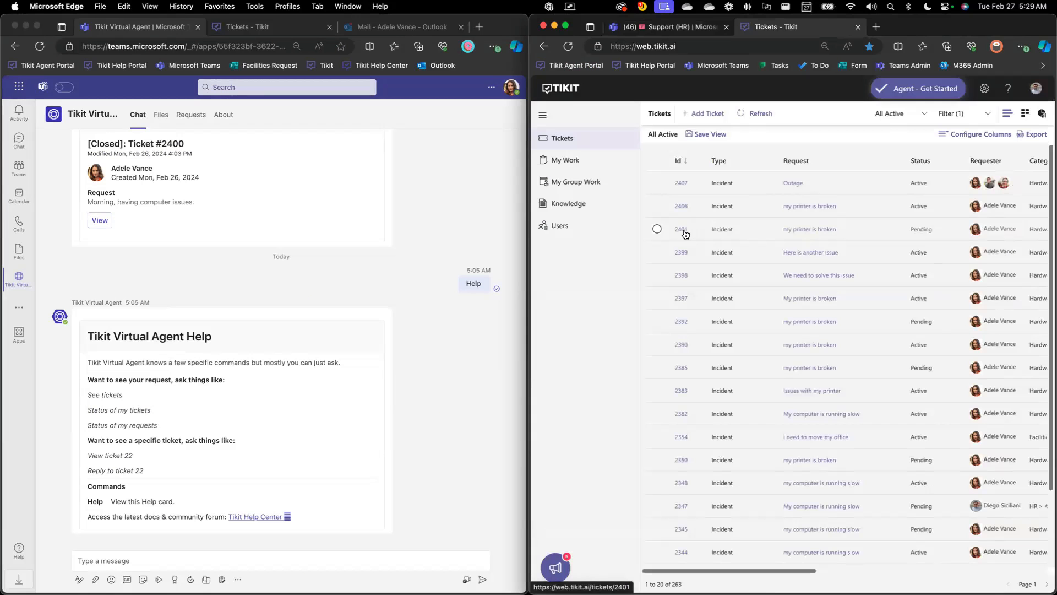
click(698, 27)
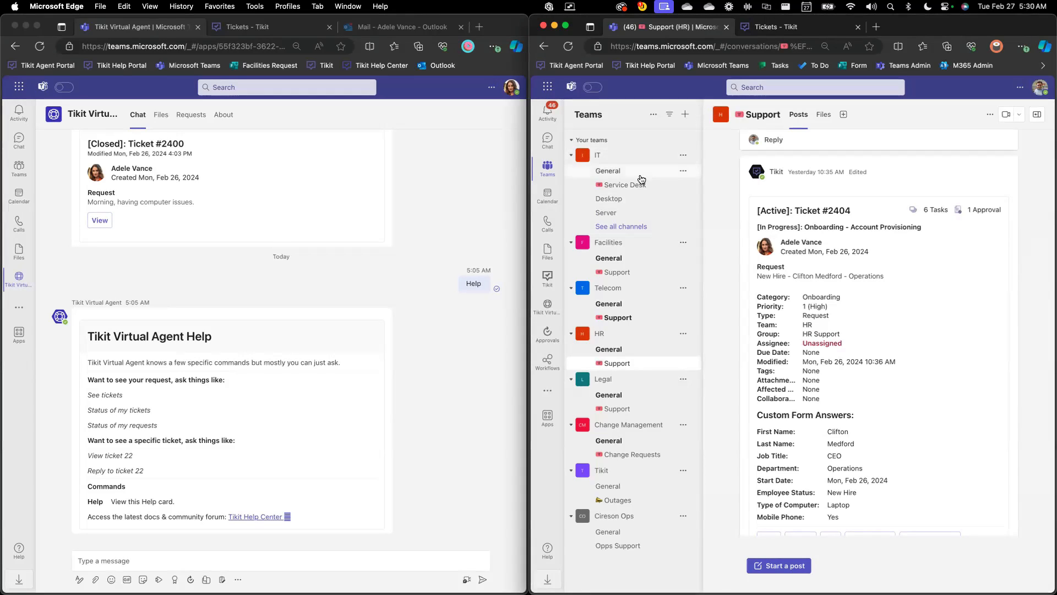
click(628, 187)
From the requester's Teams chat, send the service desk agent the message "morning, my computer is running slow"
click(20, 142)
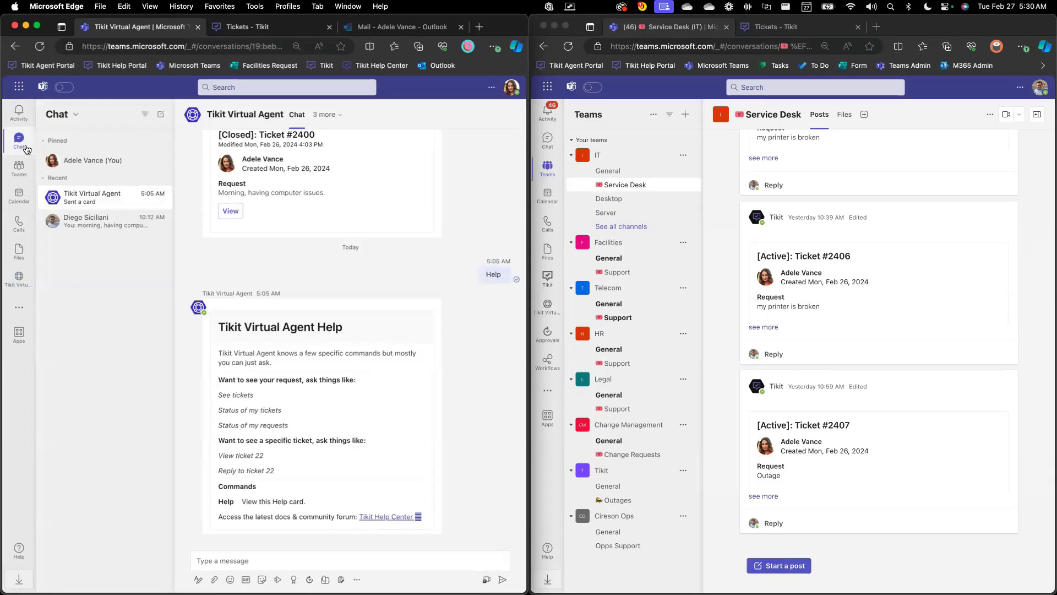
click(85, 222)
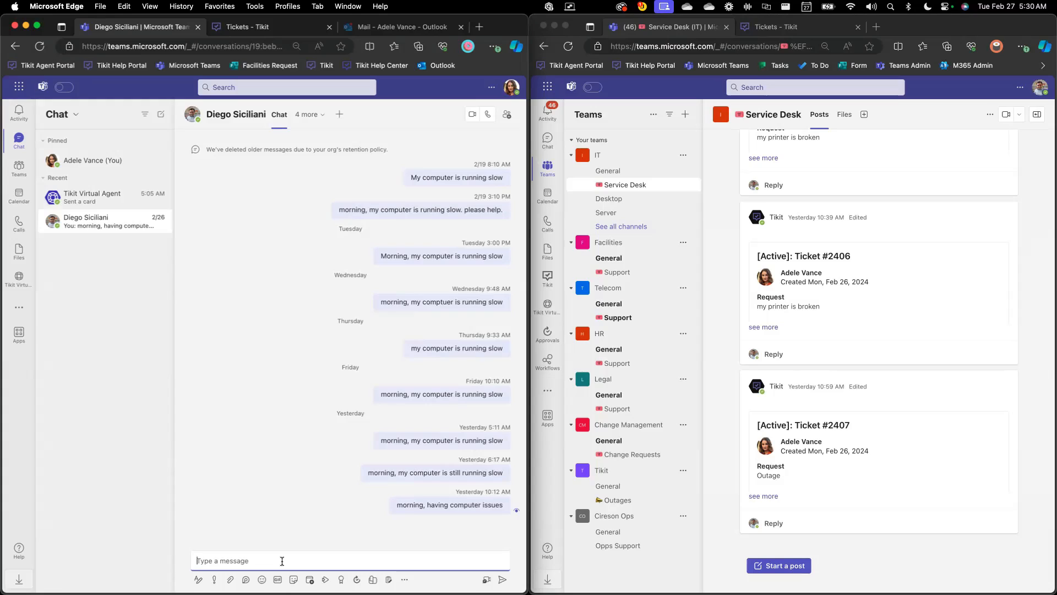
text(morning, my computer is running slow)
key(Return)
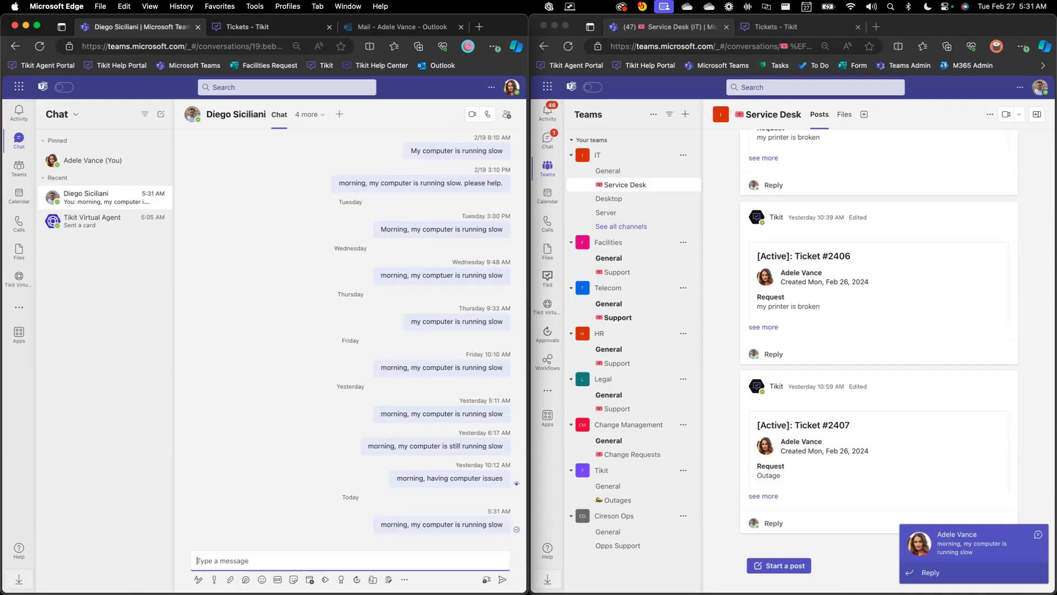
In the agent's chat, start a Tikit ticket from the requester's newest message, with the request corrected to "Morning, my computer is running slow."
click(726, 229)
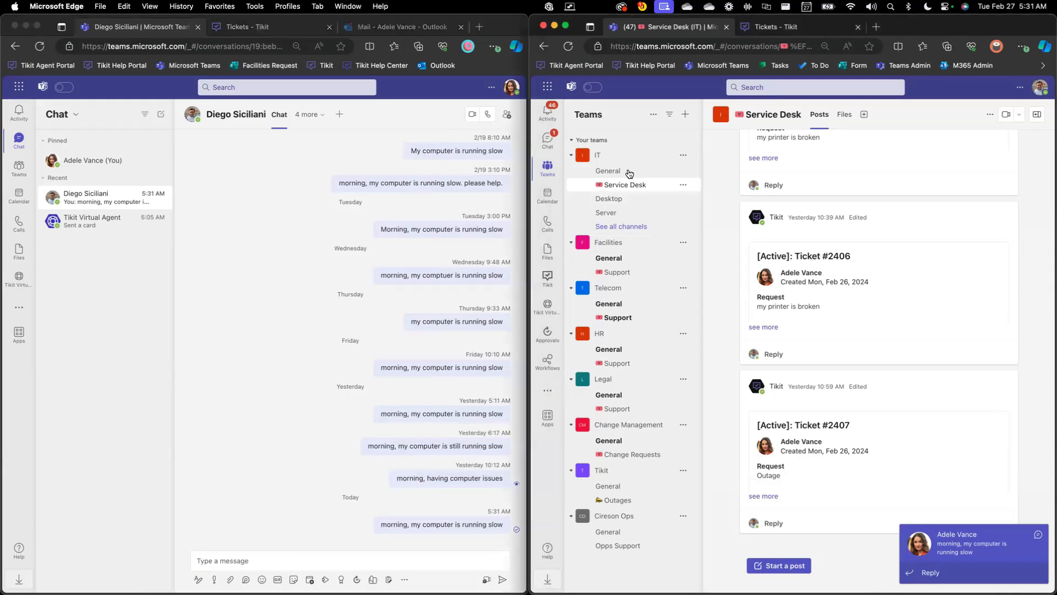
click(561, 148)
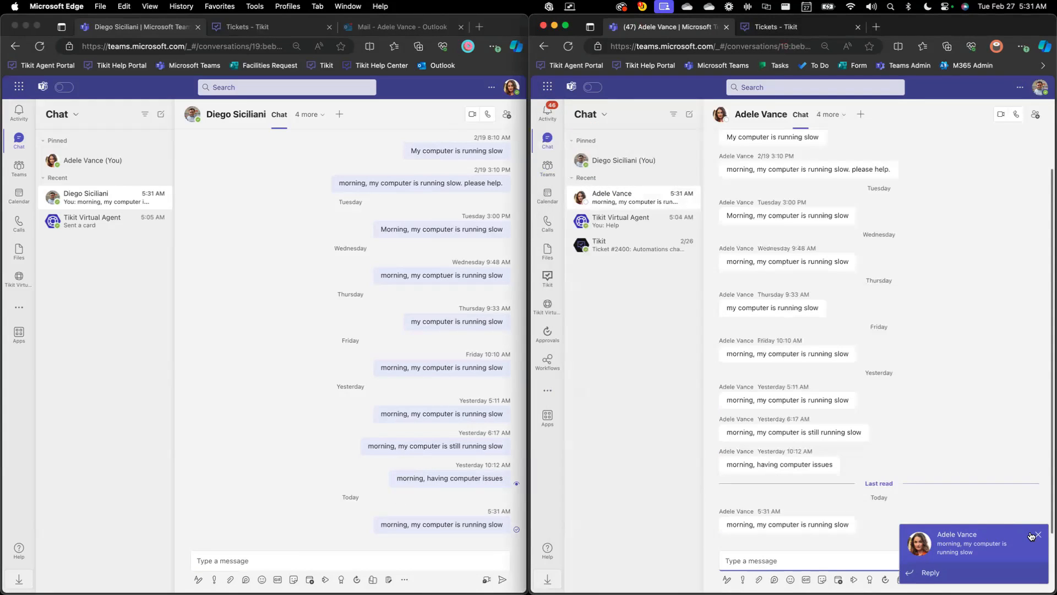
click(1036, 536)
right_click(850, 522)
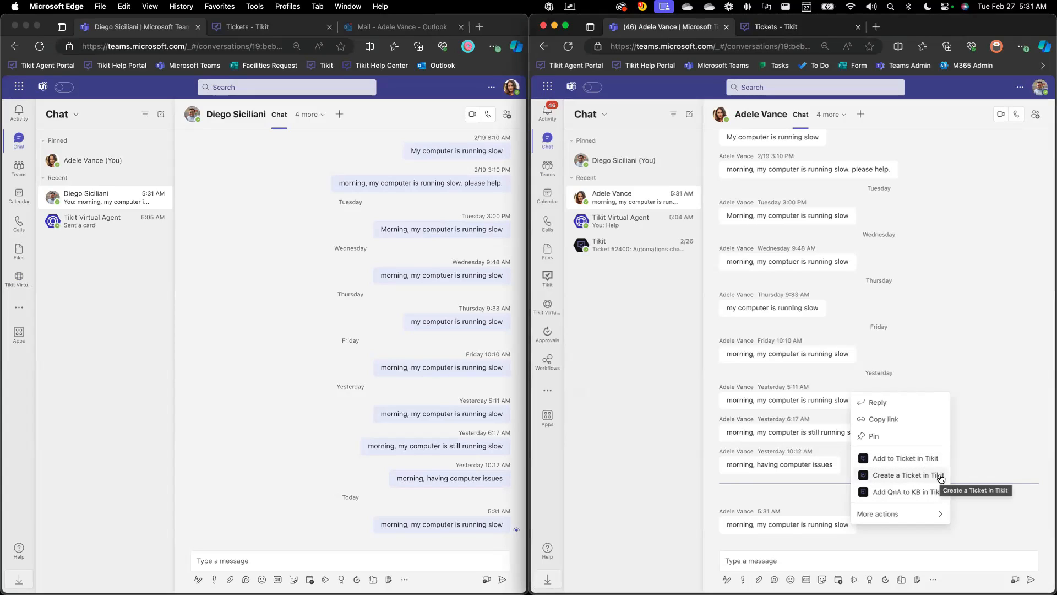
click(940, 477)
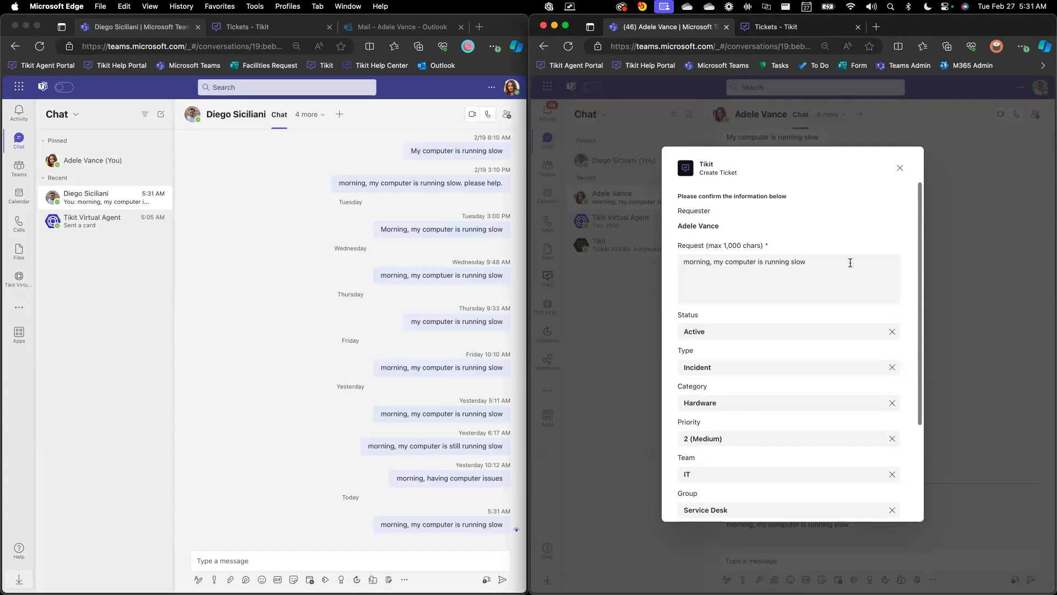
drag(689, 262, 666, 265)
Examine the type, category and other classification options in the new ticket's form
click(704, 334)
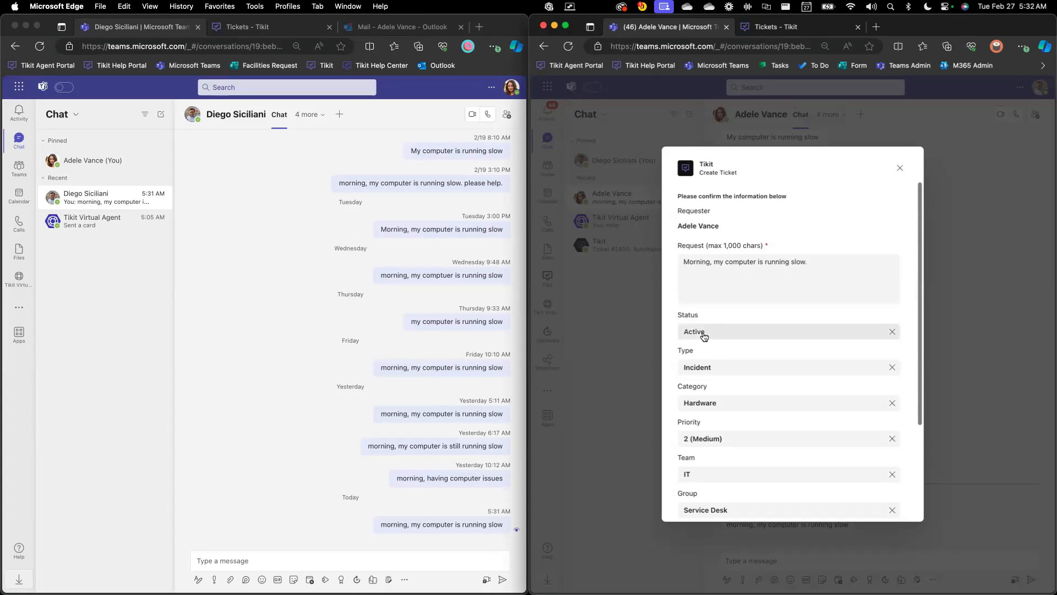
click(704, 351)
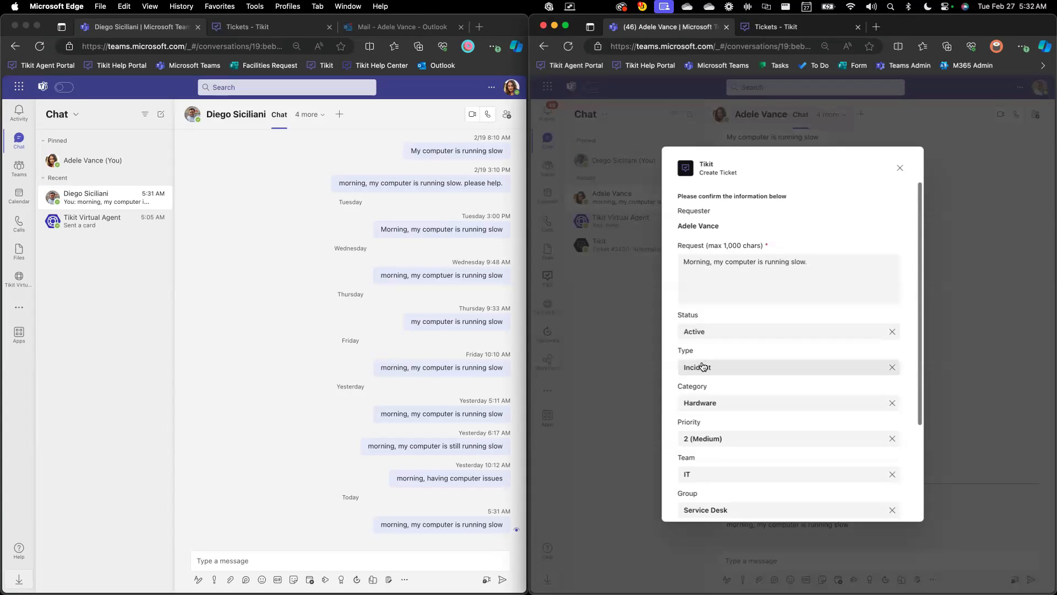
click(702, 367)
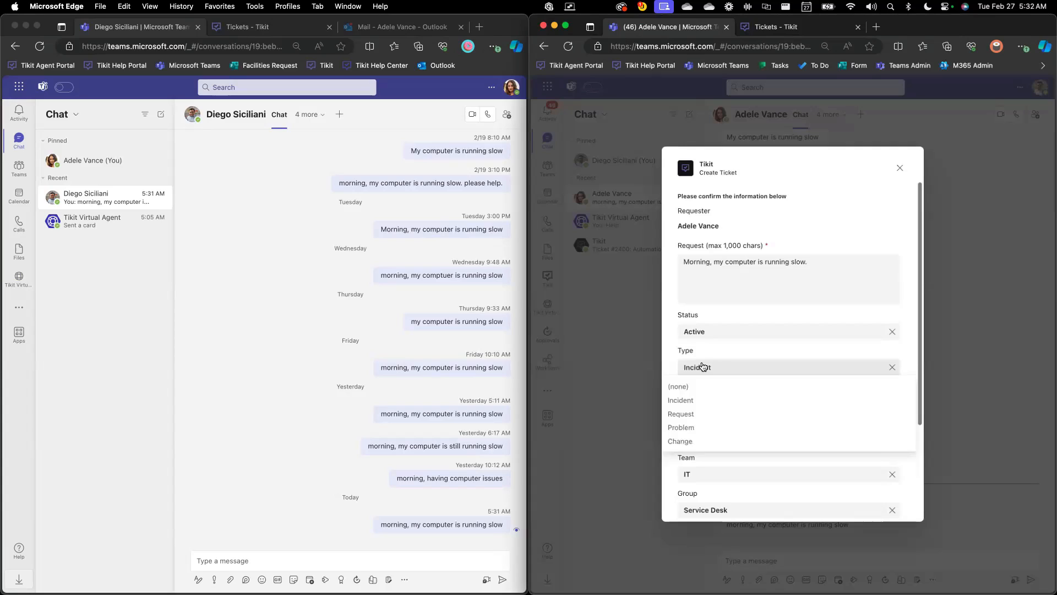
click(702, 367)
click(701, 403)
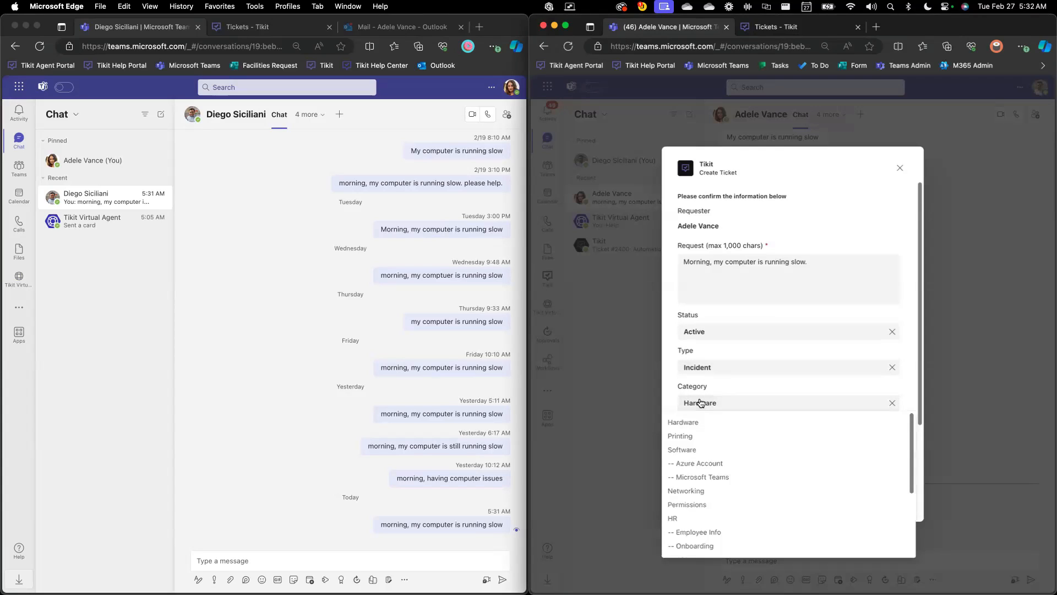
click(701, 403)
click(703, 435)
click(703, 436)
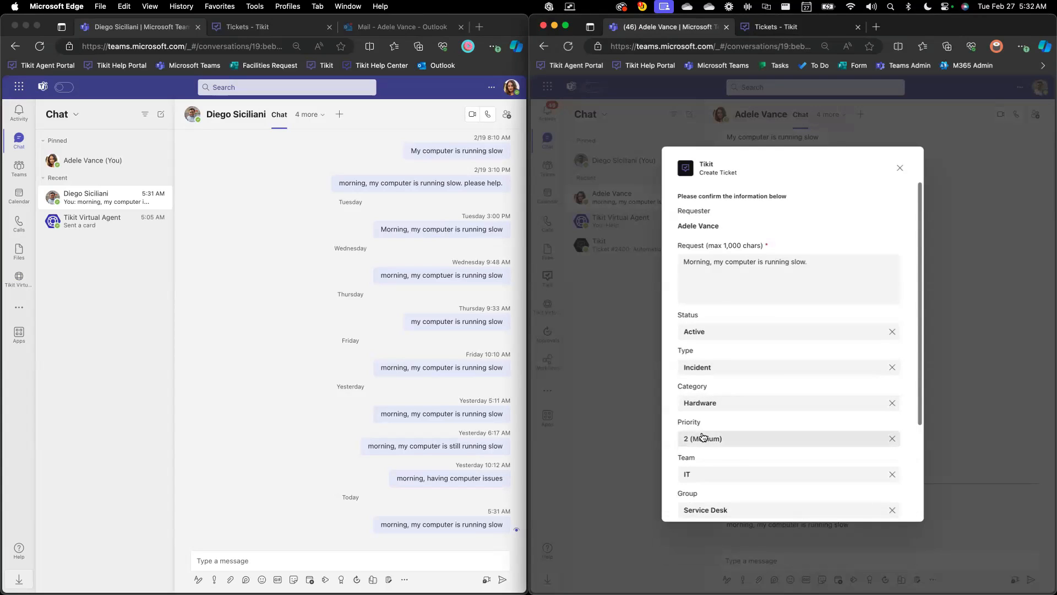
Create the ticket with the form's current settings and close its summary
scroll(703, 436, down, 5)
scroll(845, 451, up, 5)
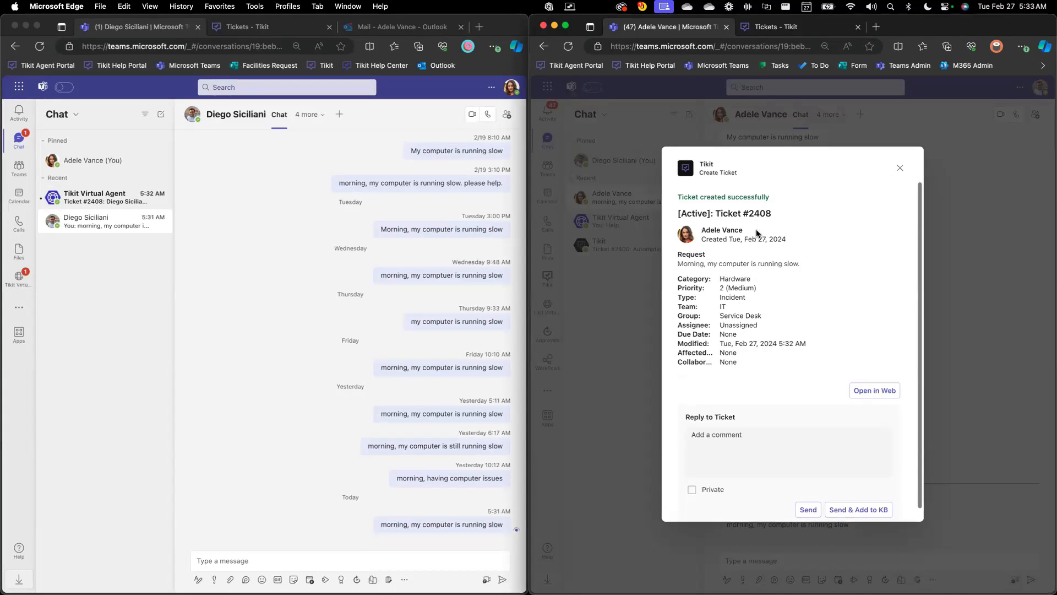
click(898, 168)
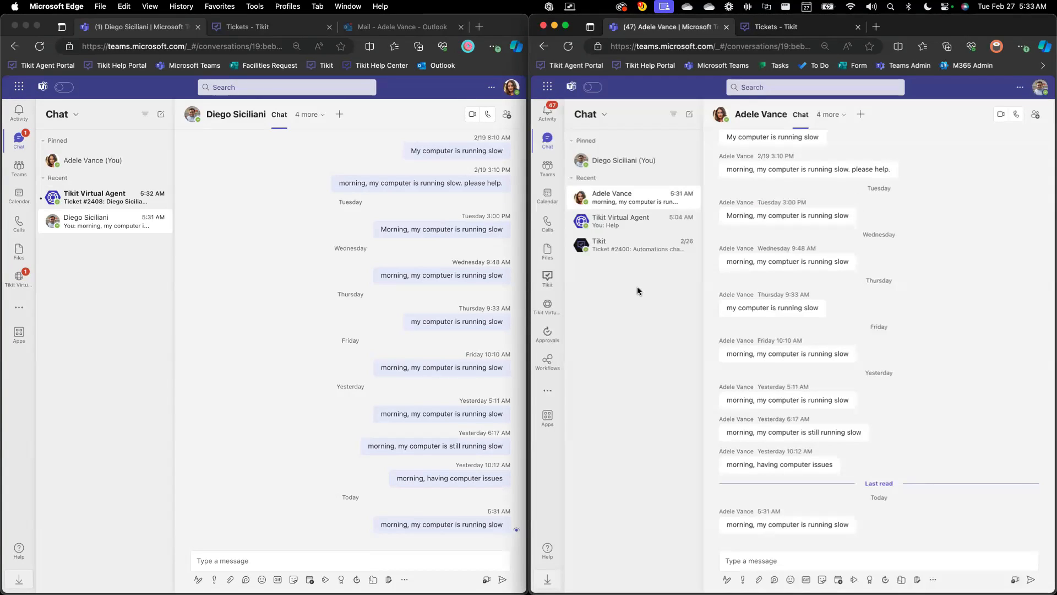
Check the agent's Tikit chat and the requester's Tikit Virtual Agent chat for the new ticket's notification
click(549, 284)
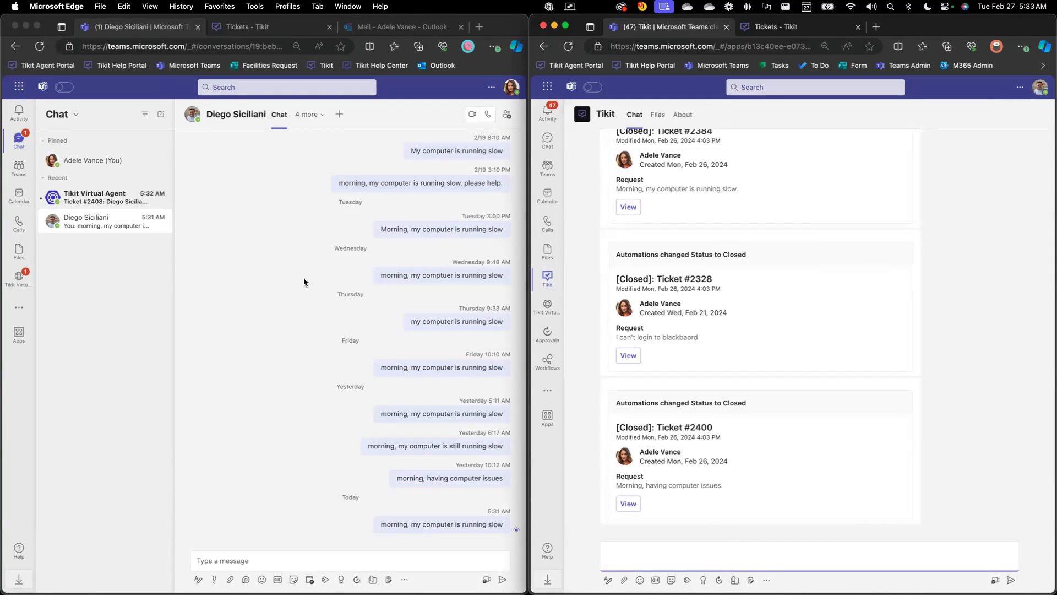
click(286, 276)
click(18, 277)
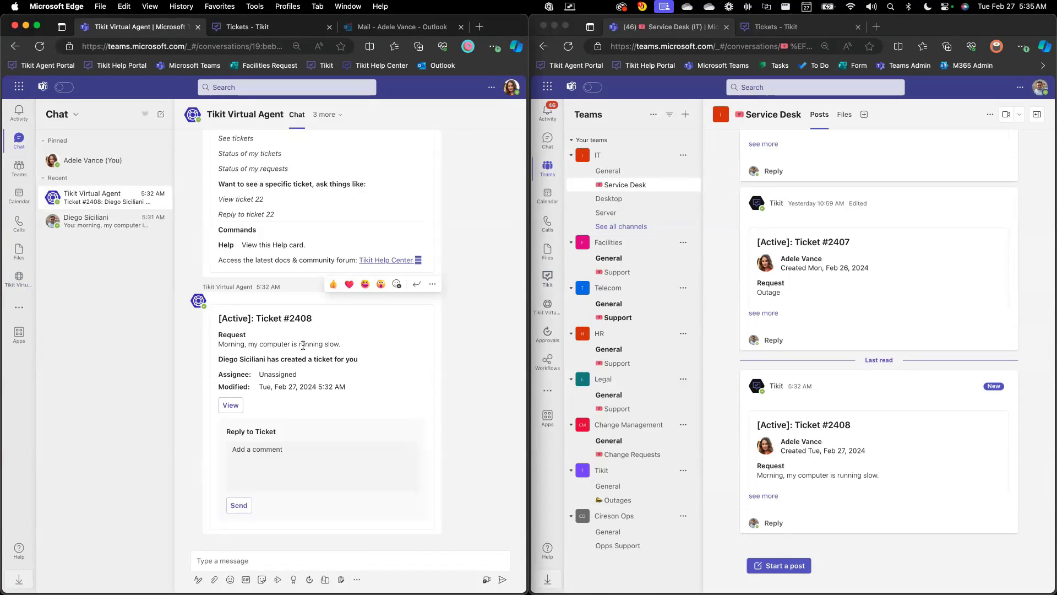
Show the full details of ticket #2408 in the agent's IT Service Desk channel
click(629, 175)
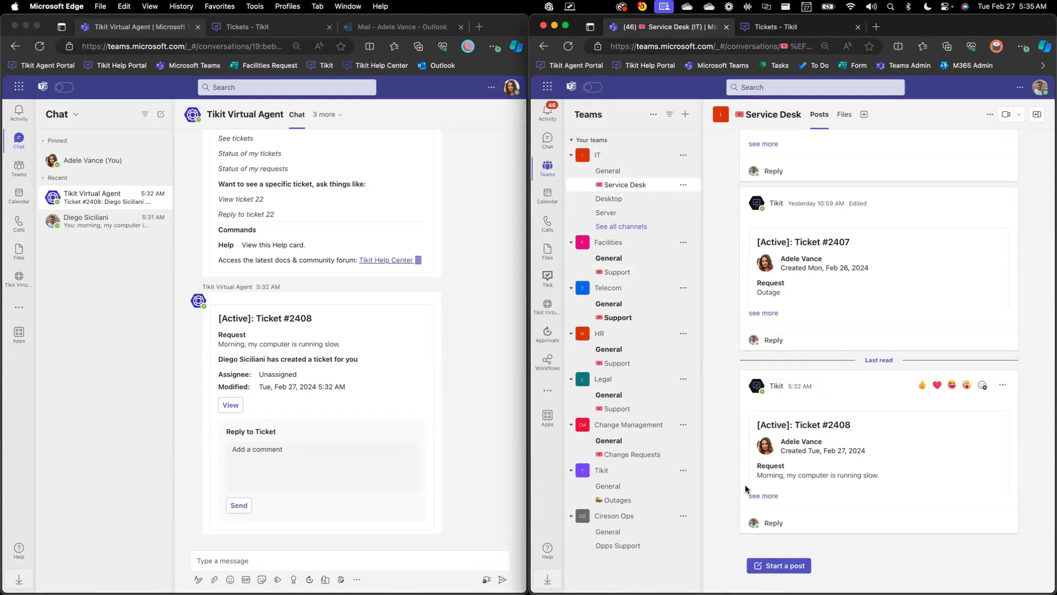
click(760, 496)
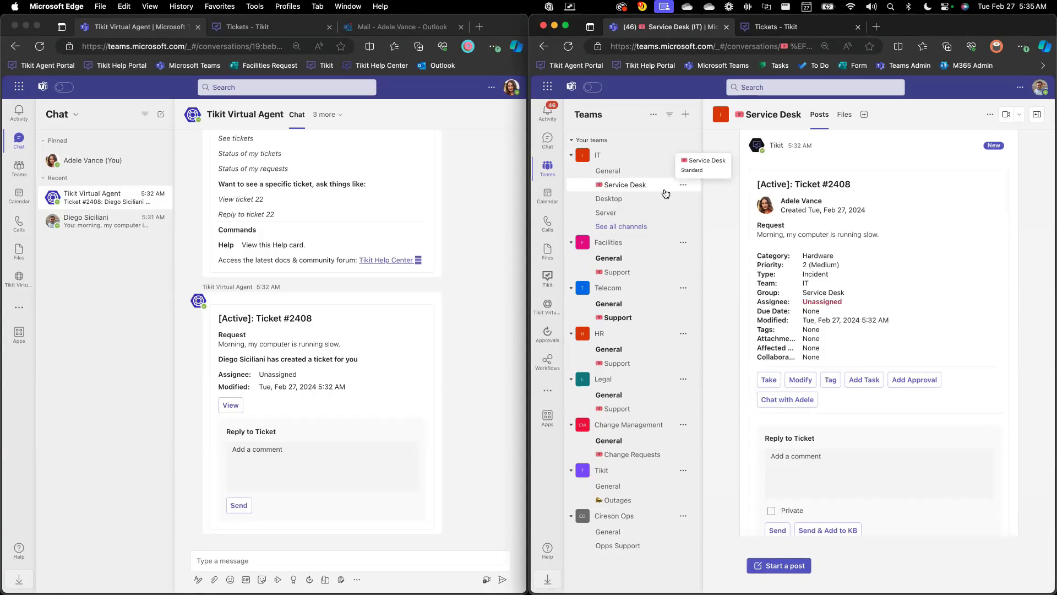
Reassign ticket #2408 from the Service Desk channel to the Desktop group
click(801, 379)
scroll(806, 381, down, 5)
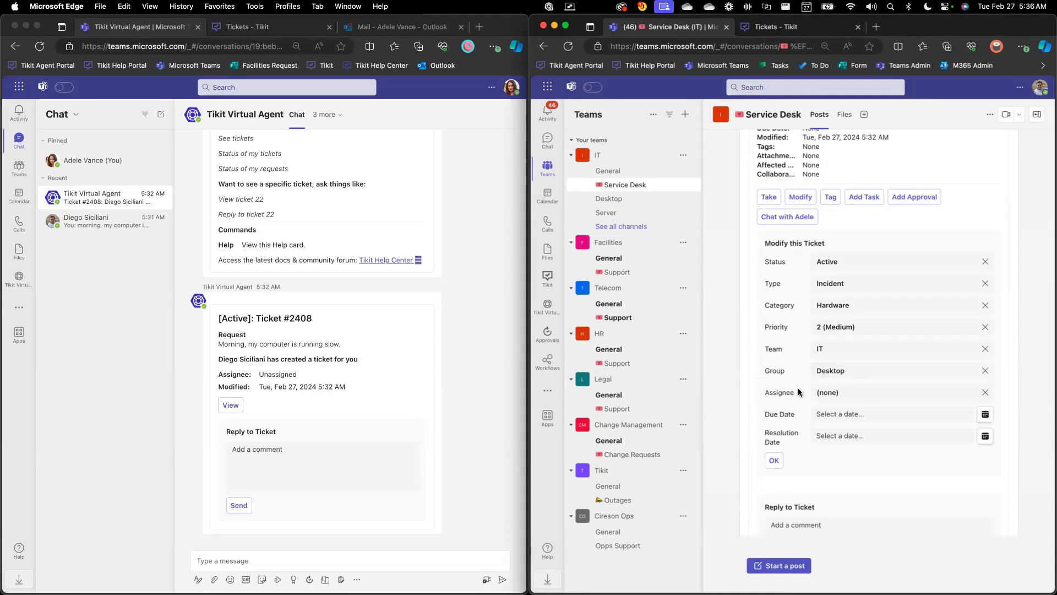
click(775, 461)
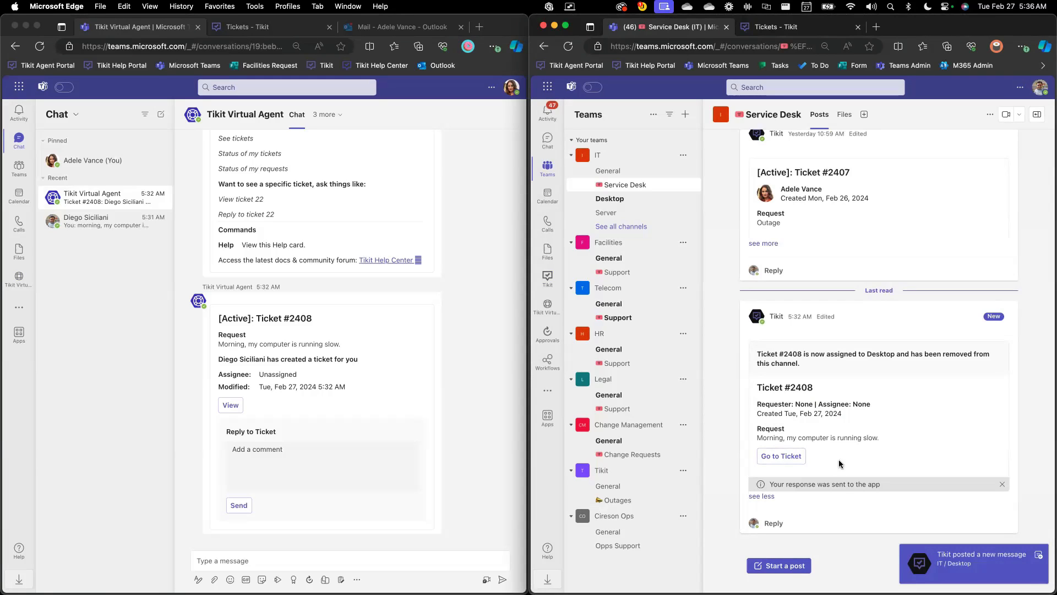
Go to ticket #2408 in the Desktop channel and take ownership of it as the agent
click(785, 456)
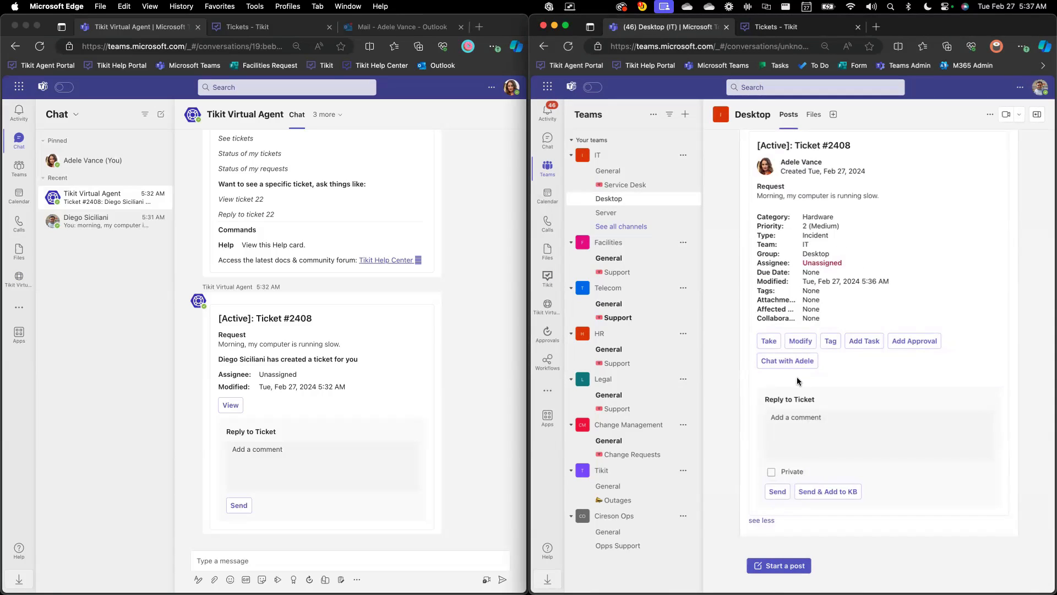
click(769, 341)
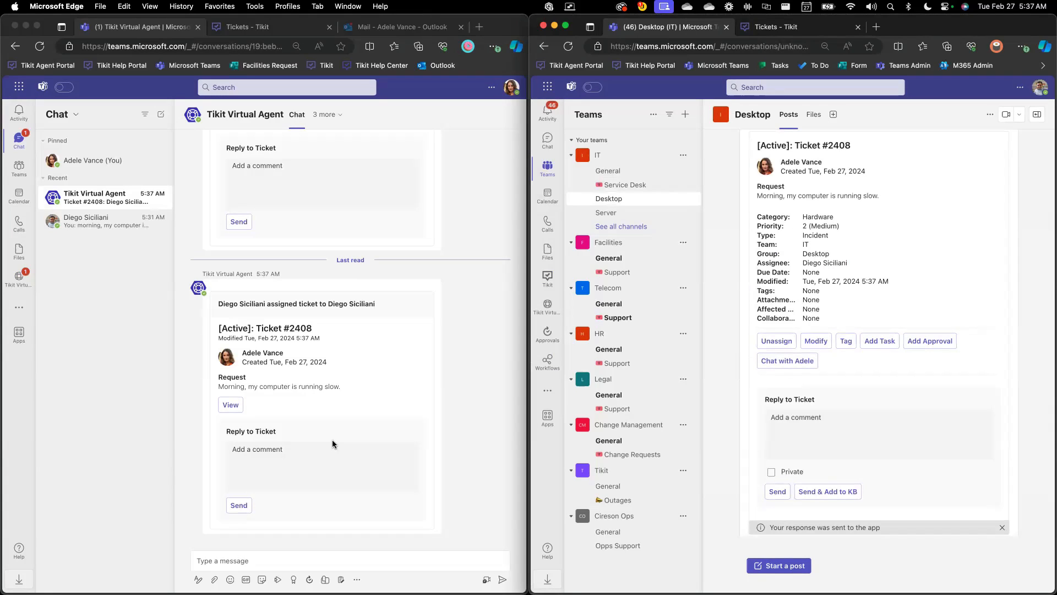
Reply to ticket #2408 in the Desktop channel with the comment "Please try to reboot your computer."
click(795, 416)
scroll(793, 424, down, 1)
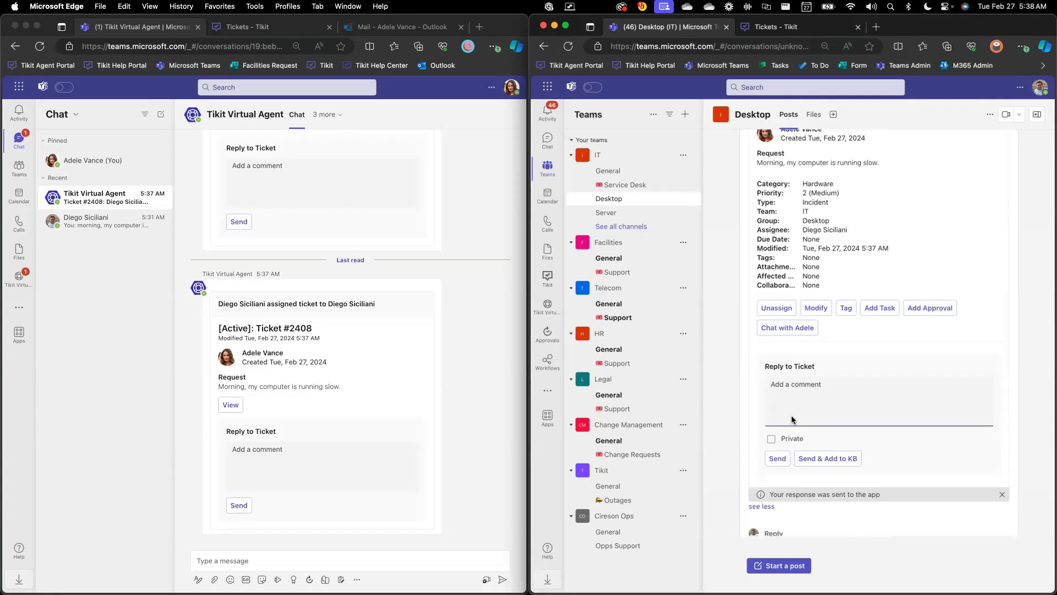
text(Please t)
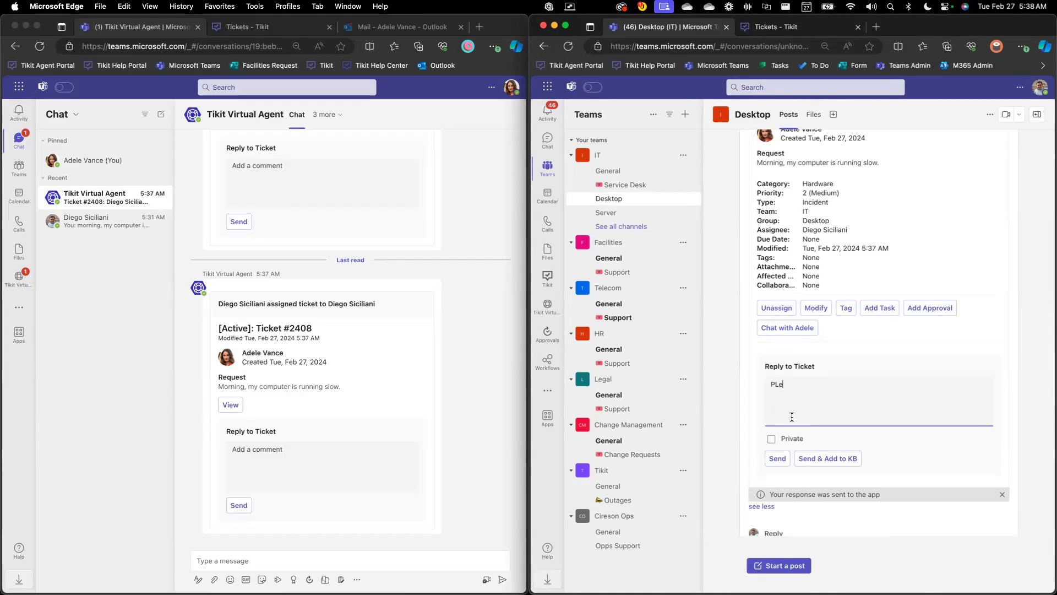
text(ry to)
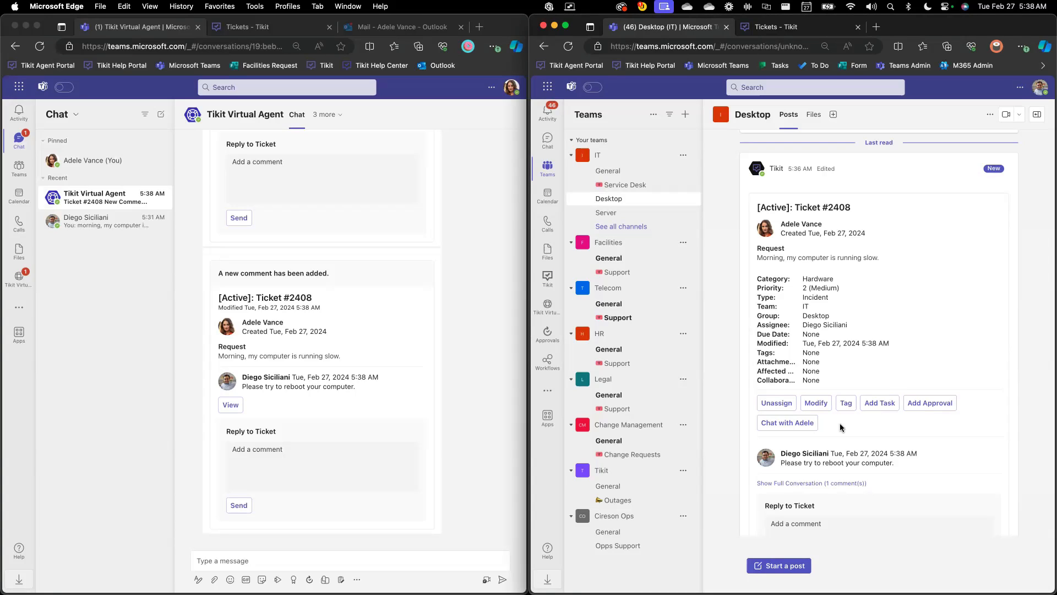
Answer the agent's comment on ticket #2408 from the requester's Tikit Virtual Agent chat with "That worked, thanks!"
scroll(477, 328, up, 10)
scroll(478, 328, down, 2)
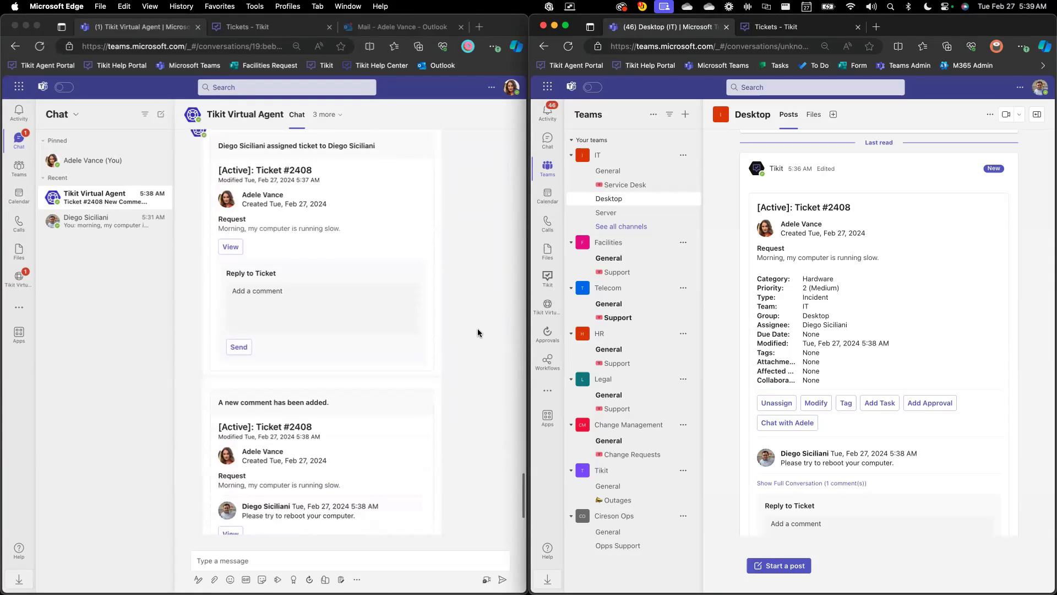
scroll(477, 328, down, 3)
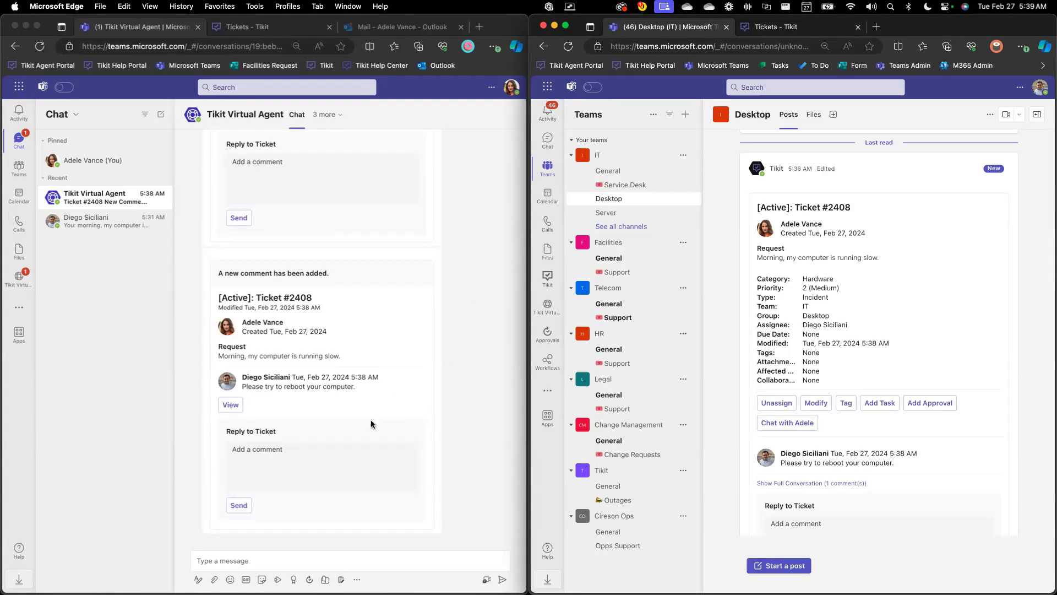
click(357, 454)
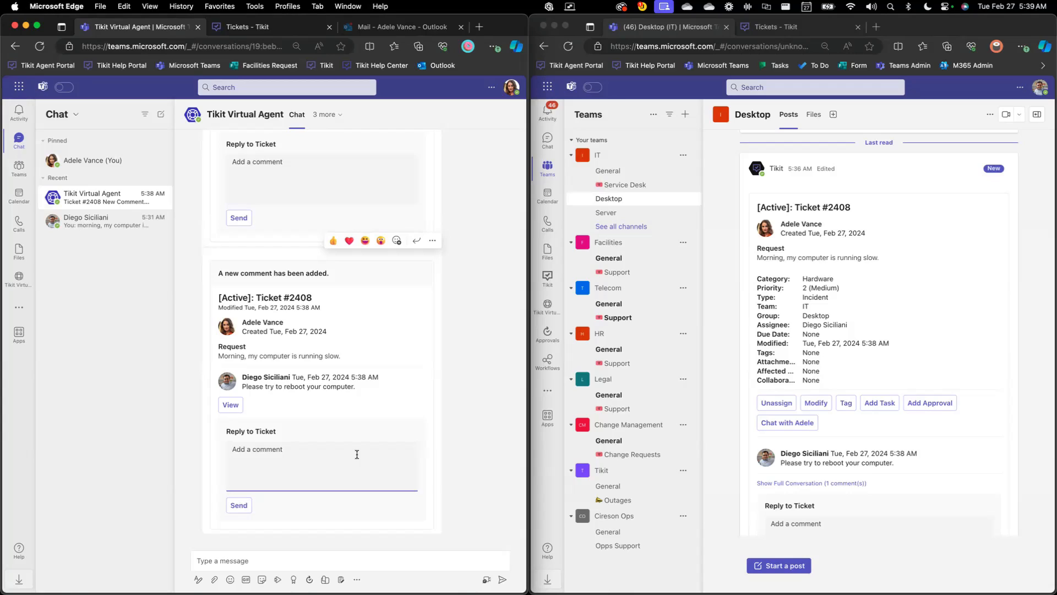
text(That worked, thanks!)
click(239, 505)
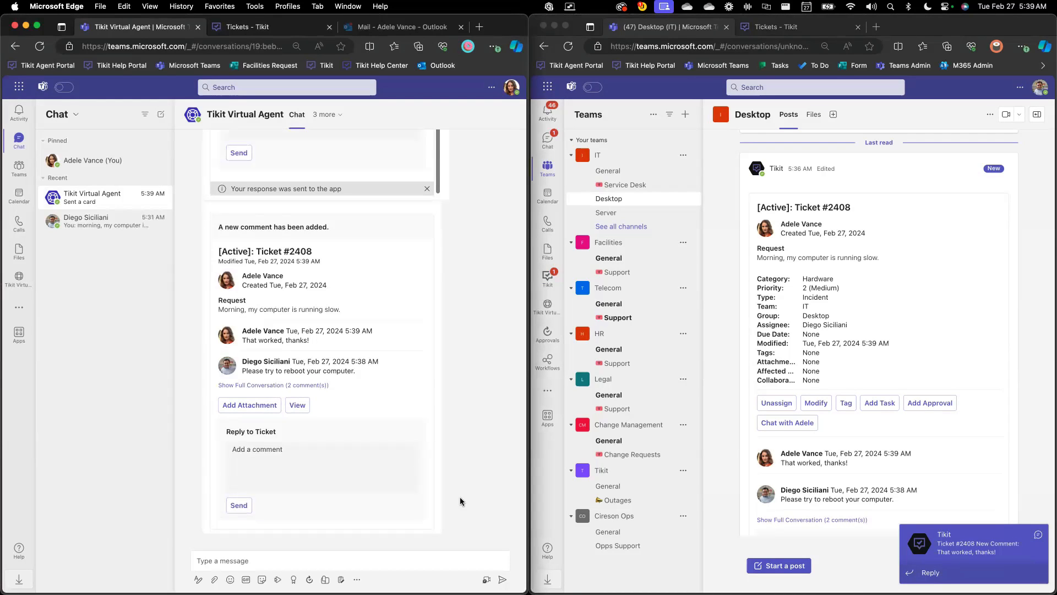
scroll(460, 501, up, 3)
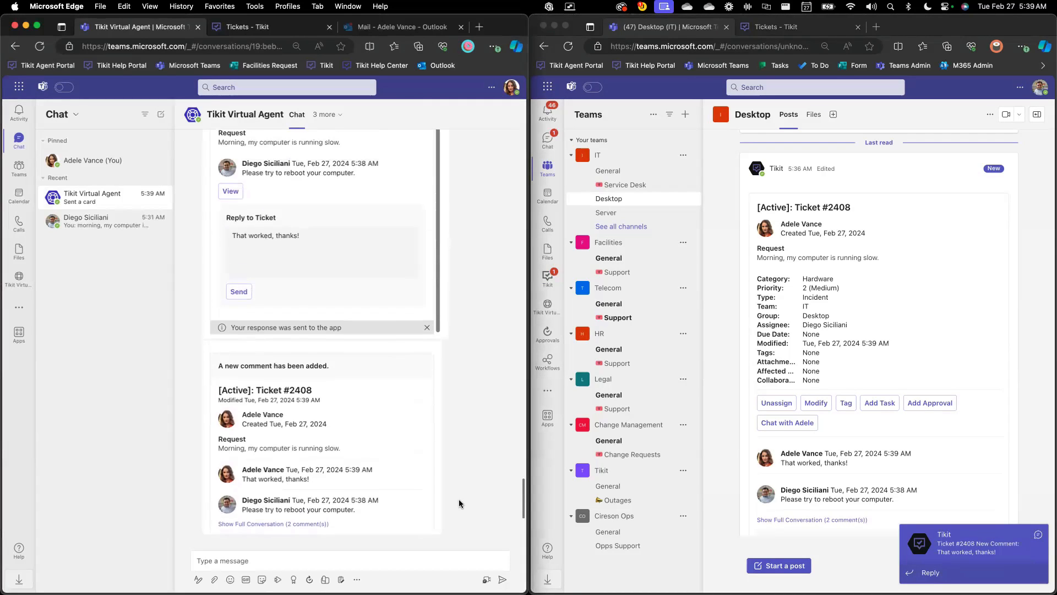
scroll(459, 502, down, 3)
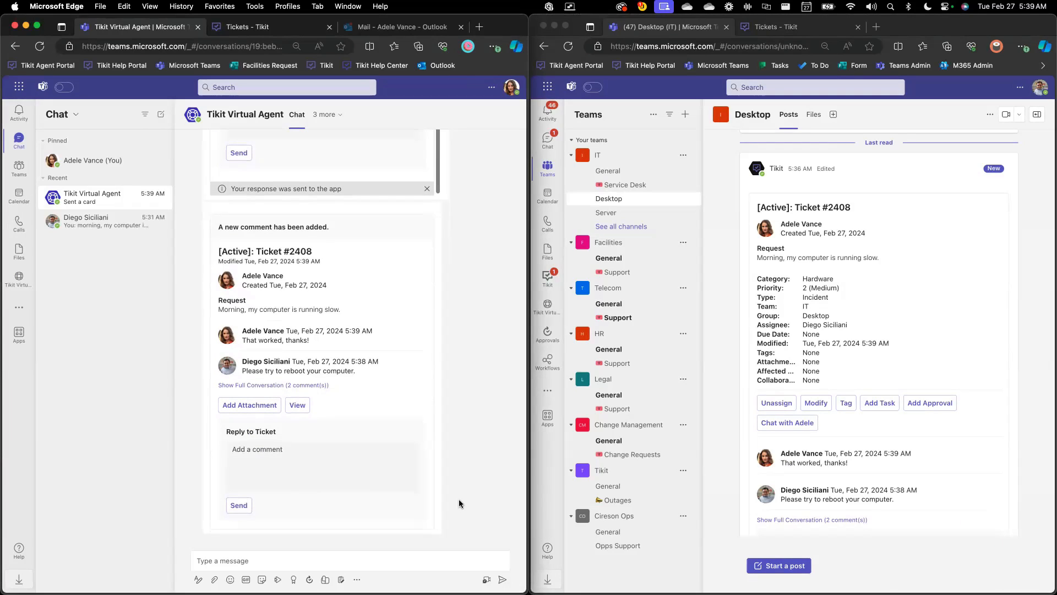
Open ticket #2408 from the new-comment notification in the agent's Tikit chat
click(824, 318)
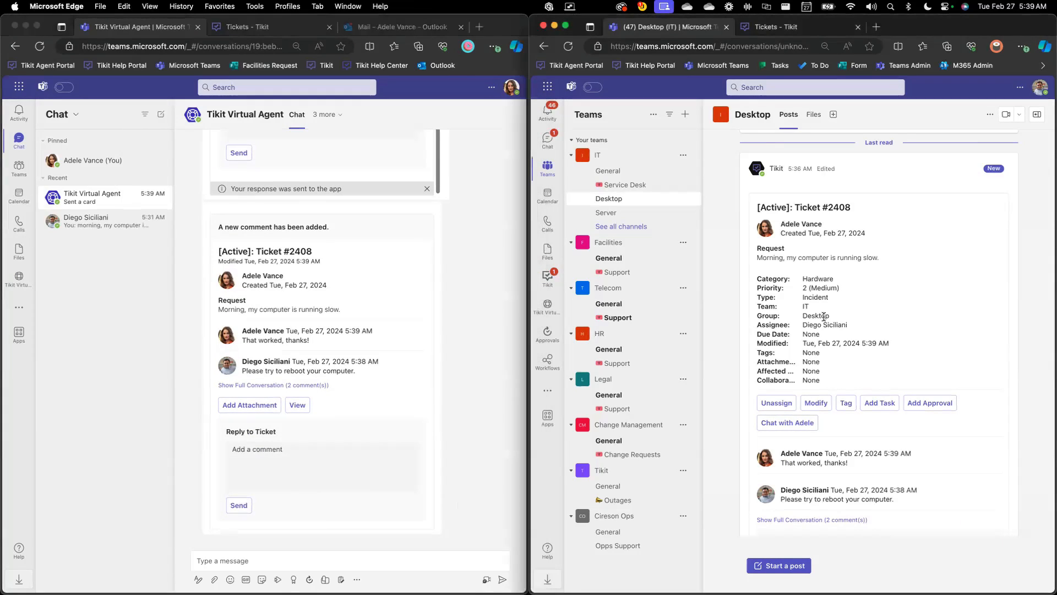
click(556, 284)
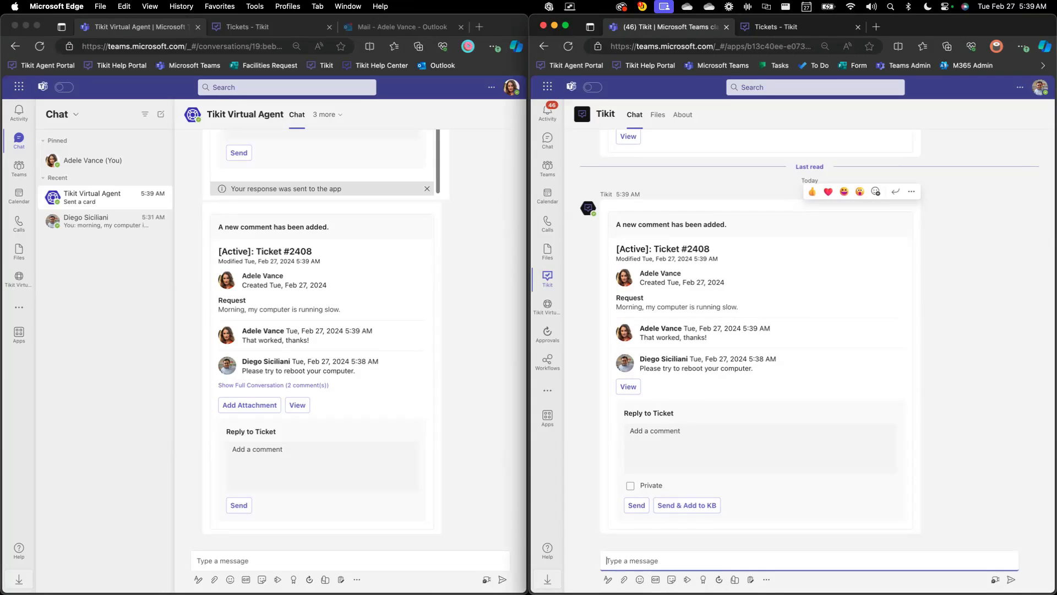
click(672, 300)
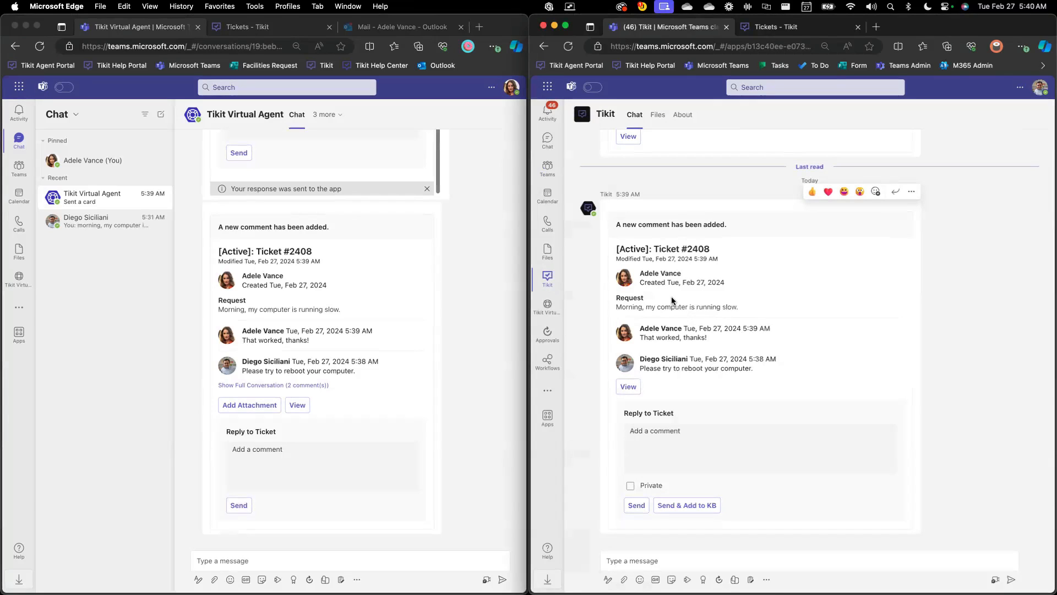
click(628, 386)
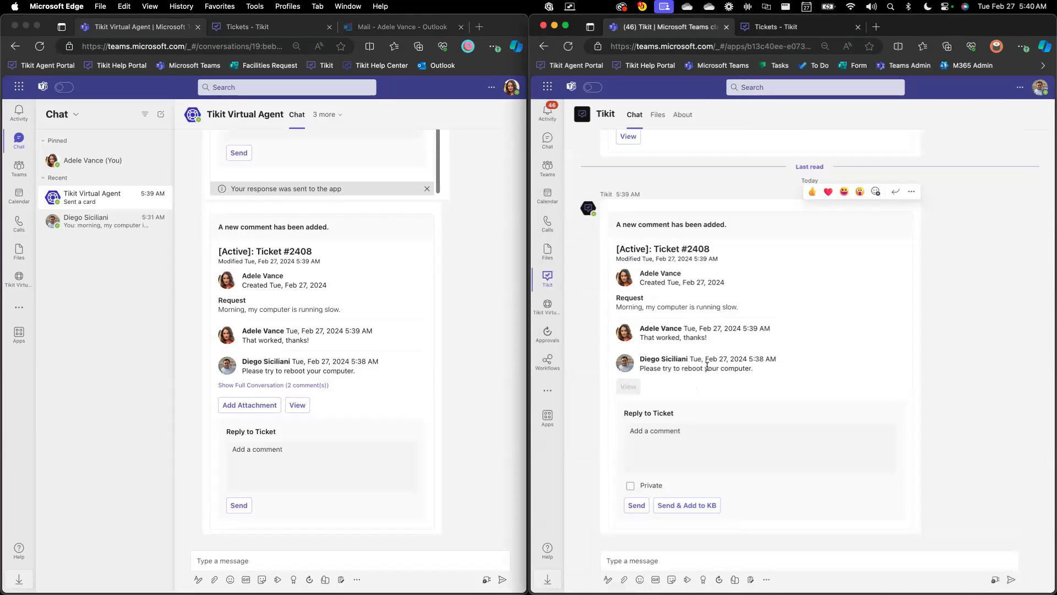
click(391, 506)
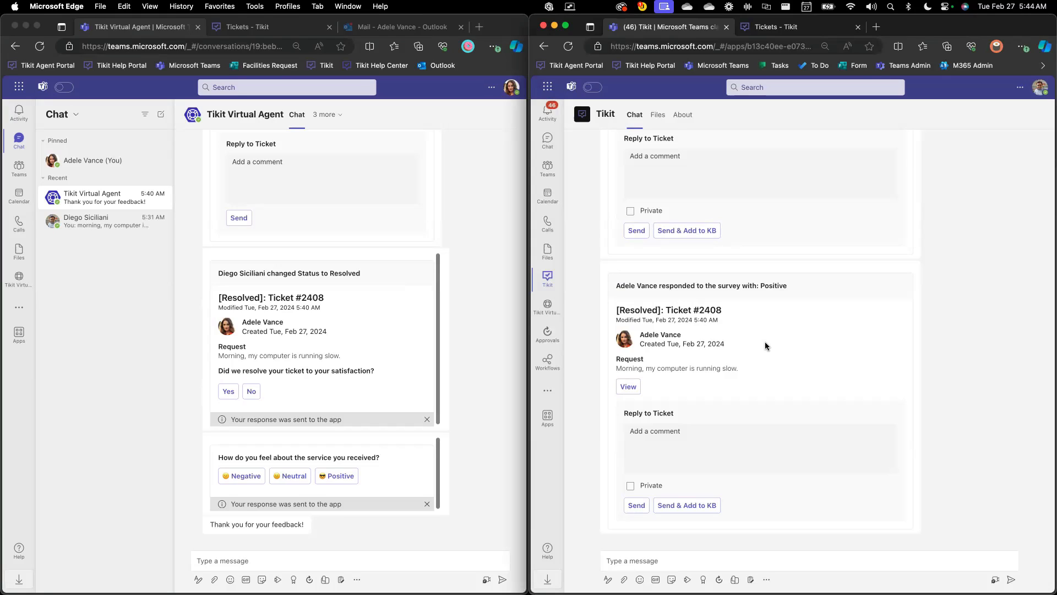
Open the Tikit Virtual Agent app in the requester's Teams and the IT Service Desk channel in the agent's Teams
click(499, 335)
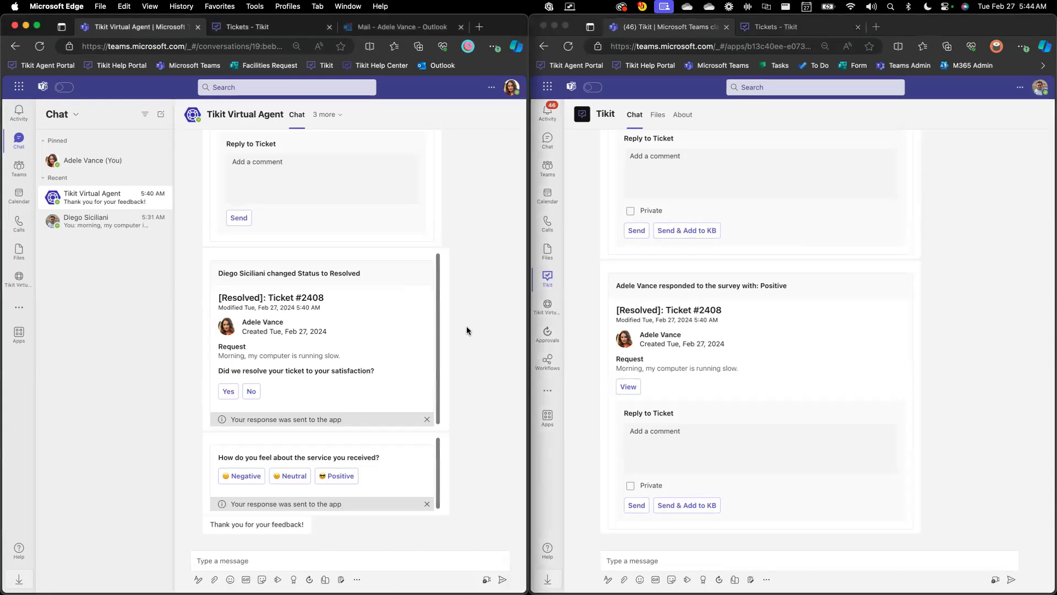
click(19, 278)
click(546, 169)
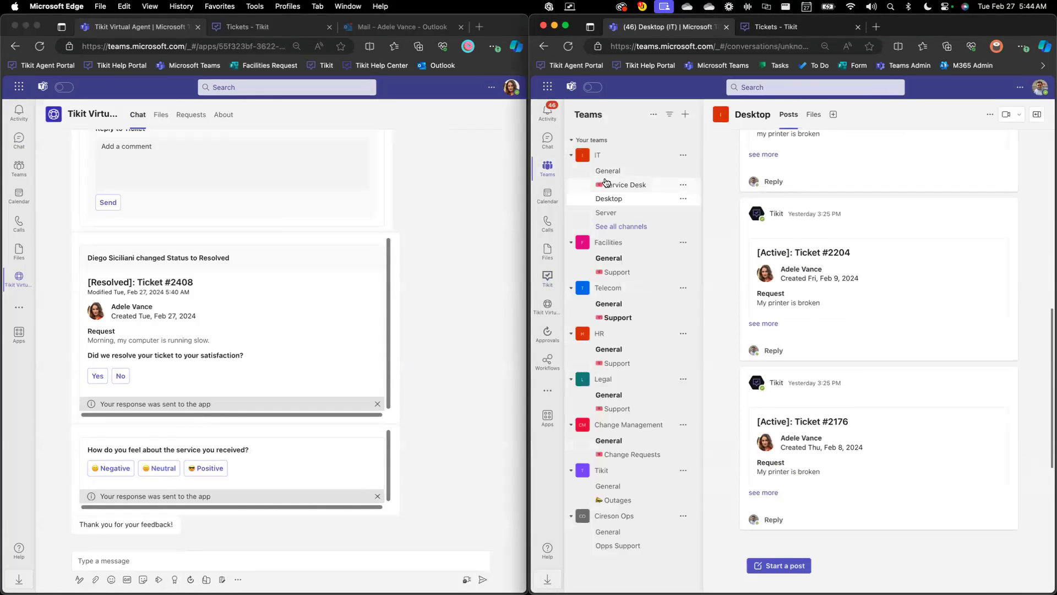
click(605, 185)
Send the message "my printer is broken" to the Tikit Virtual Agent as the requester
click(461, 215)
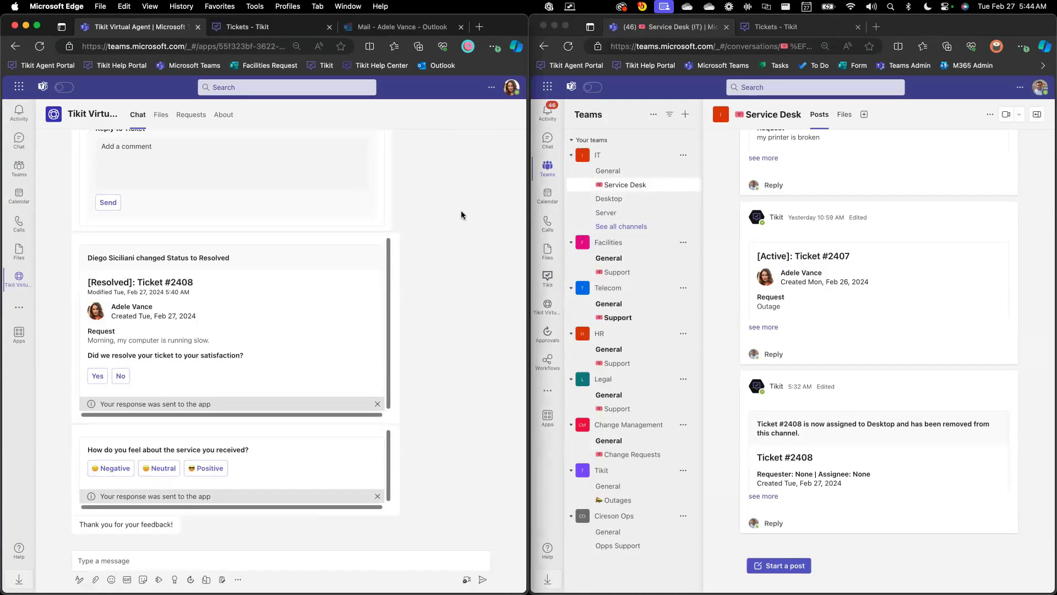
click(278, 556)
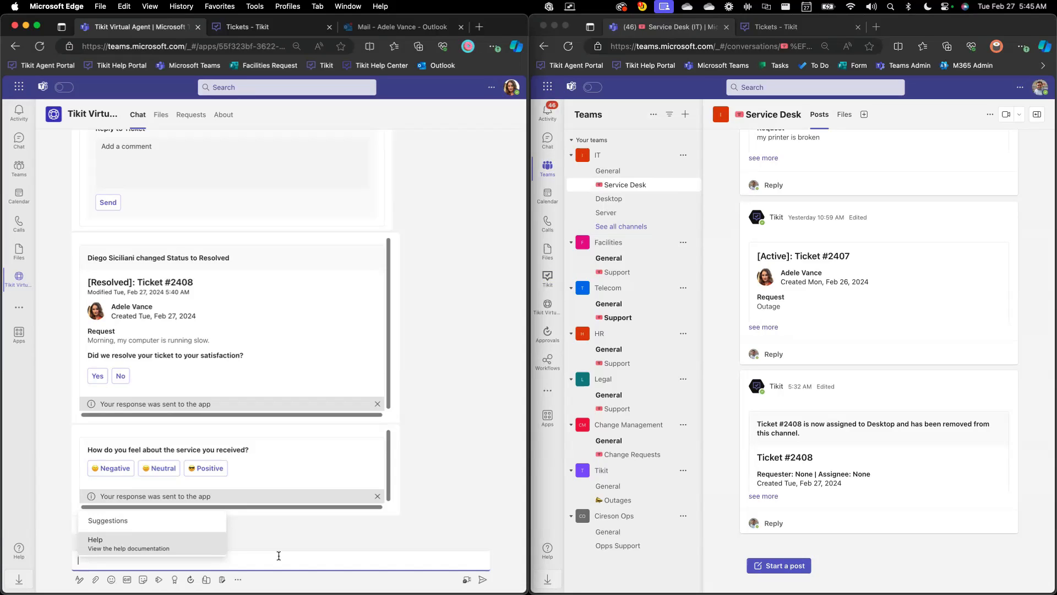
text(my printer is broken)
key(Return)
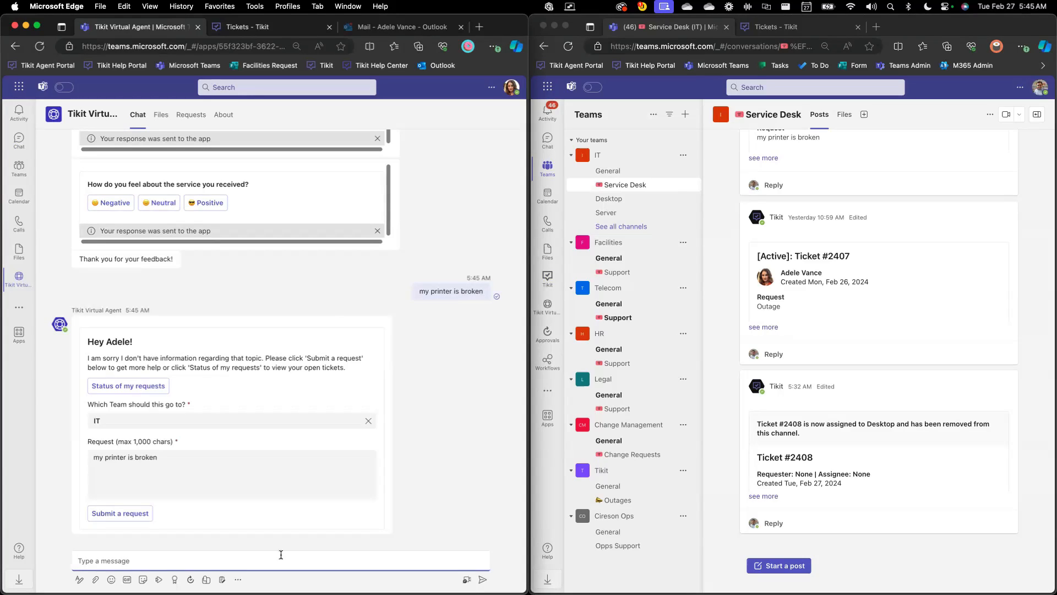
Review the team choices for the printer request, keep IT and submit the request
click(317, 401)
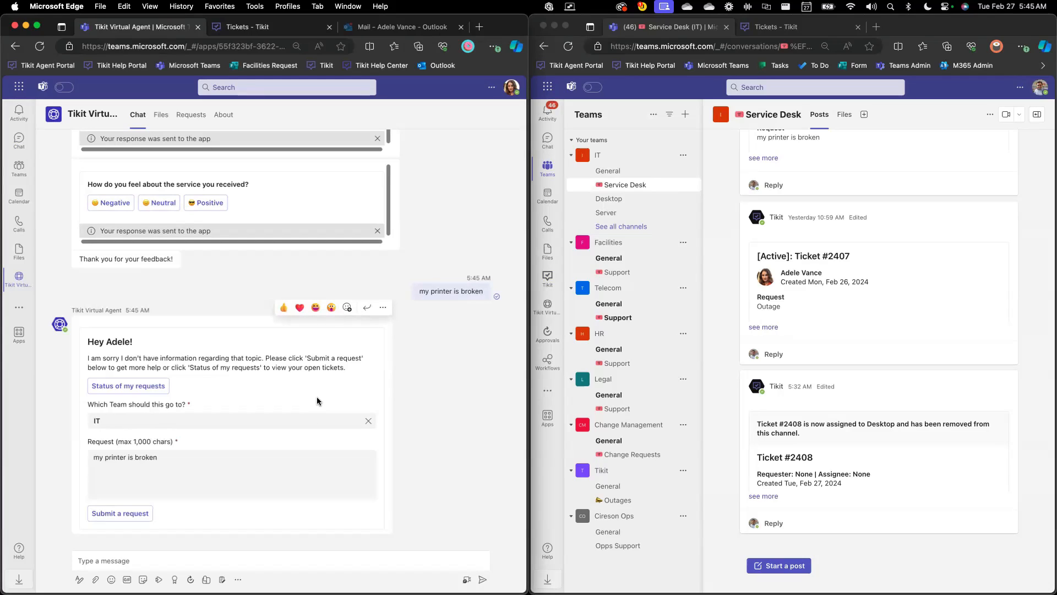
click(311, 420)
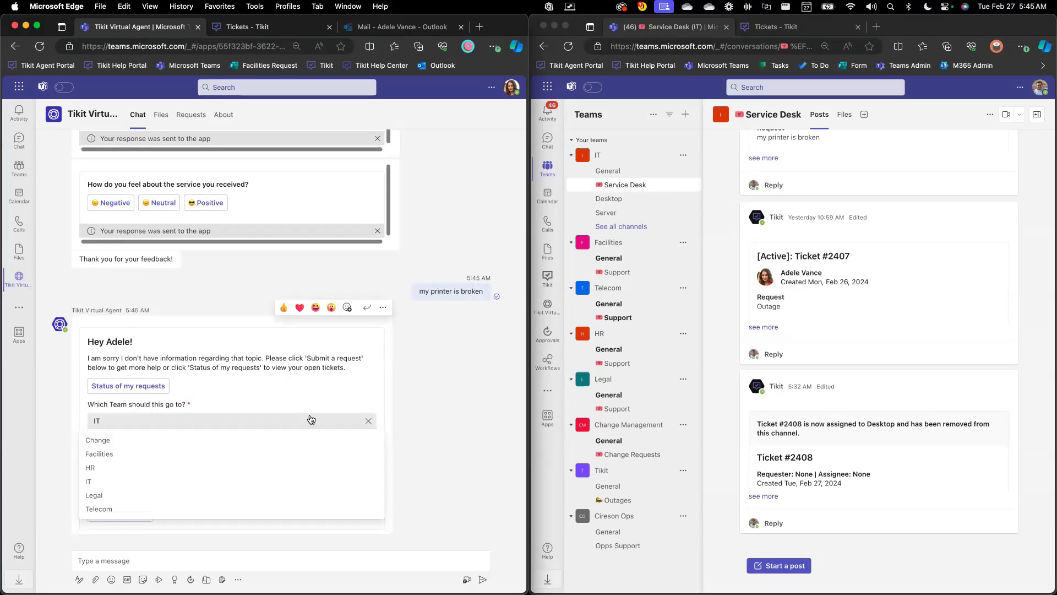
click(311, 419)
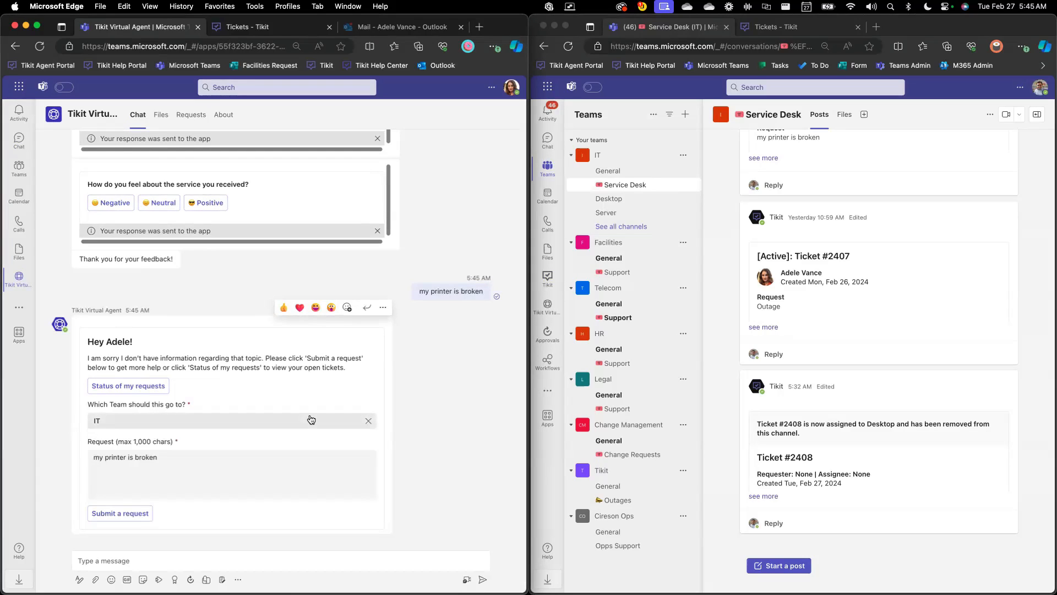
click(147, 510)
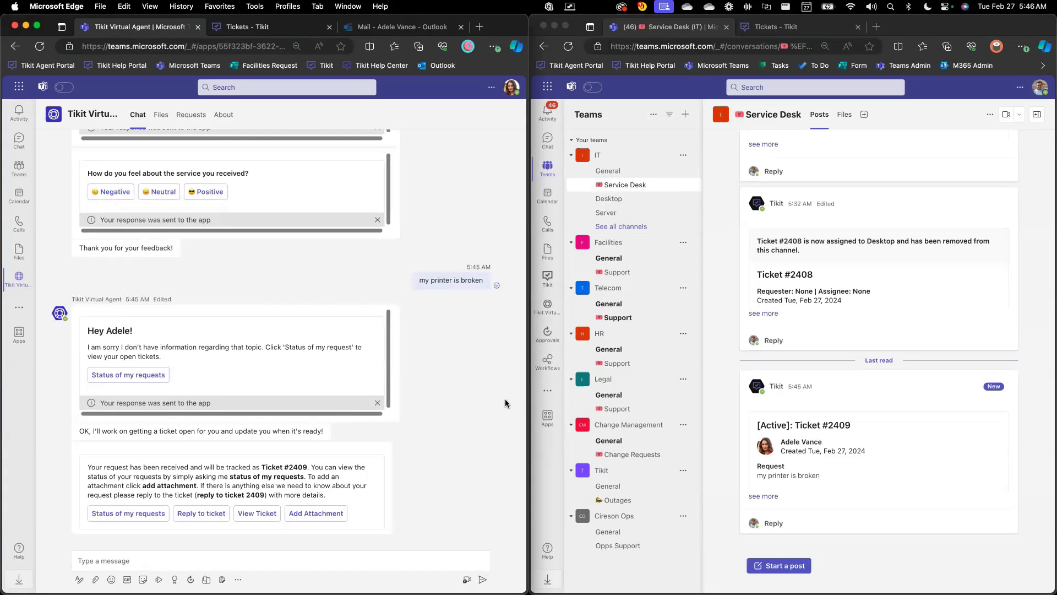
Ask the Tikit Virtual Agent "i need the latest version of the employee handbook"
click(252, 558)
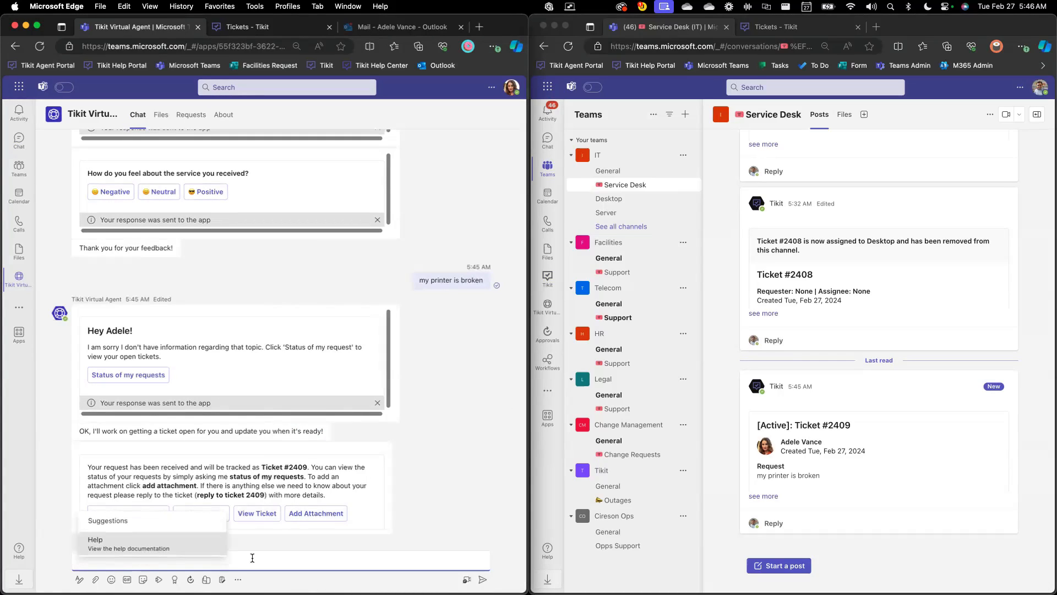
text(i need the latest version of the employee handbook)
key(Return)
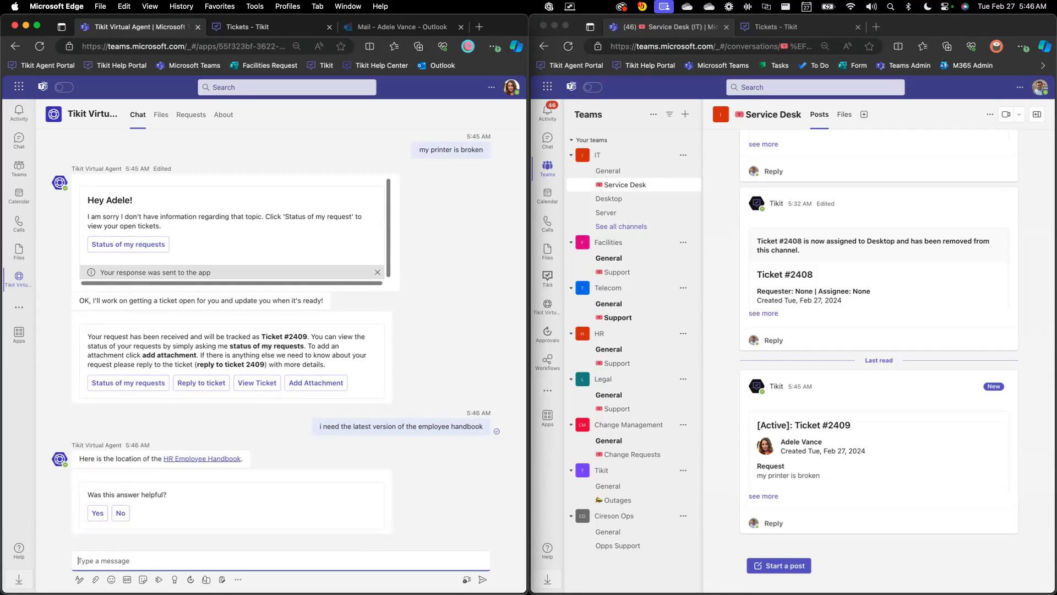
Check the request form offered for an unhelpful handbook answer, and rate the answer as helpful instead
click(275, 452)
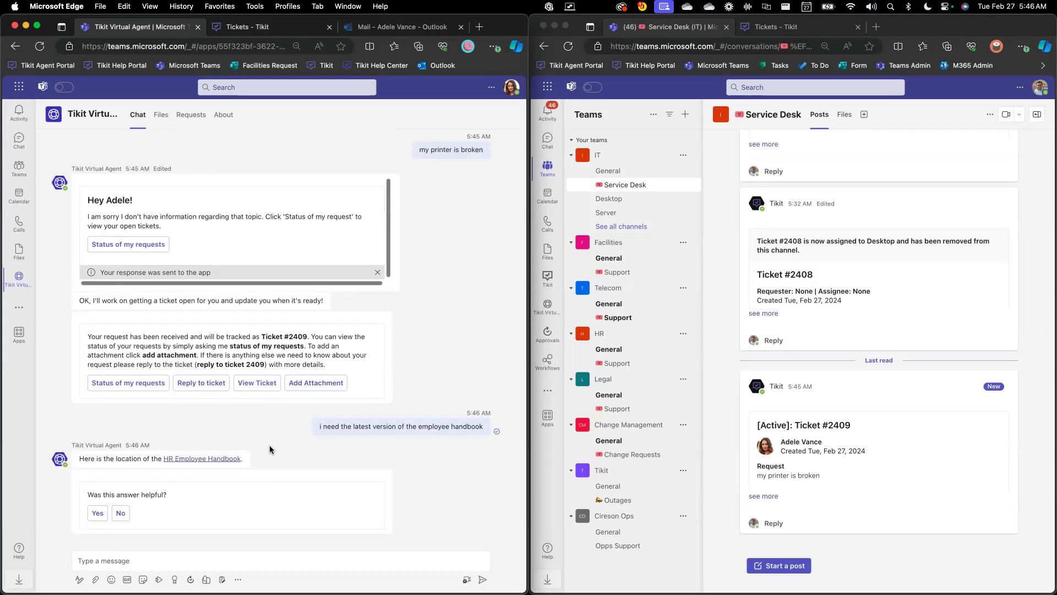
click(120, 512)
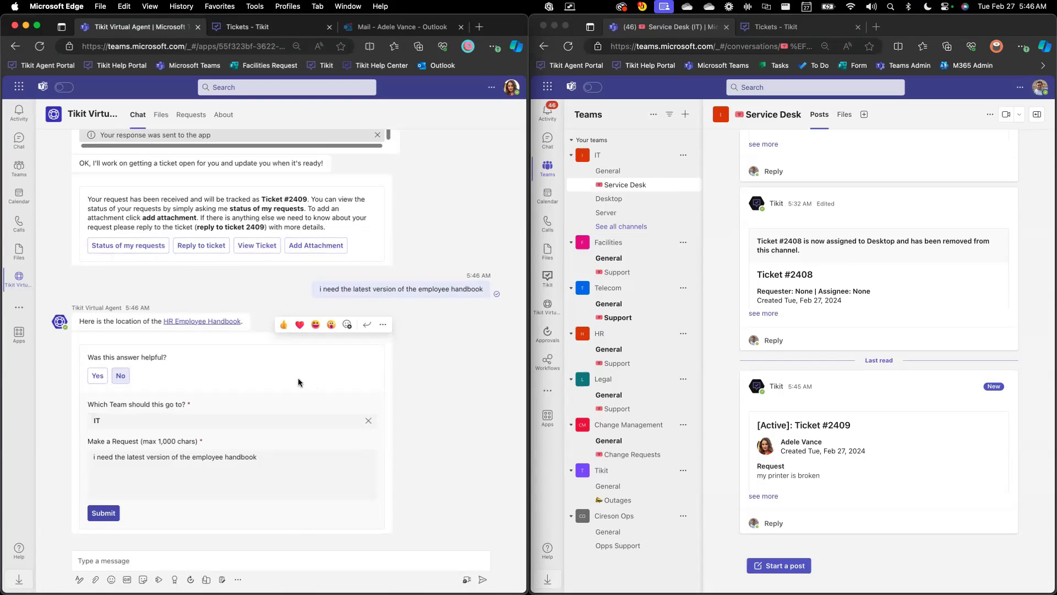
click(95, 375)
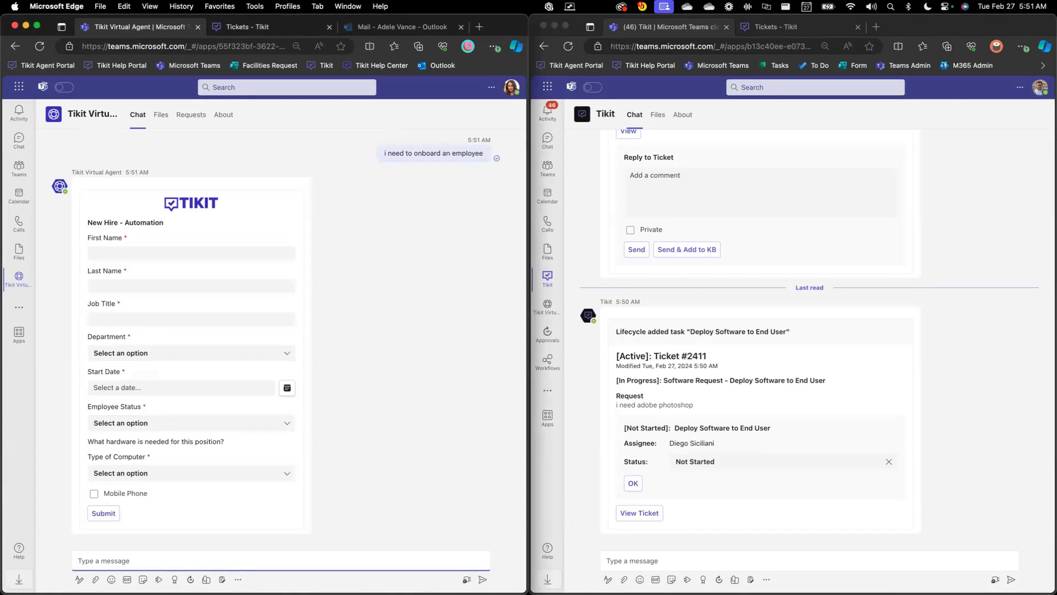
Open the HR team's Support channel in the agent's Teams and return to the requester's New Hire - Automation form
click(587, 179)
click(557, 173)
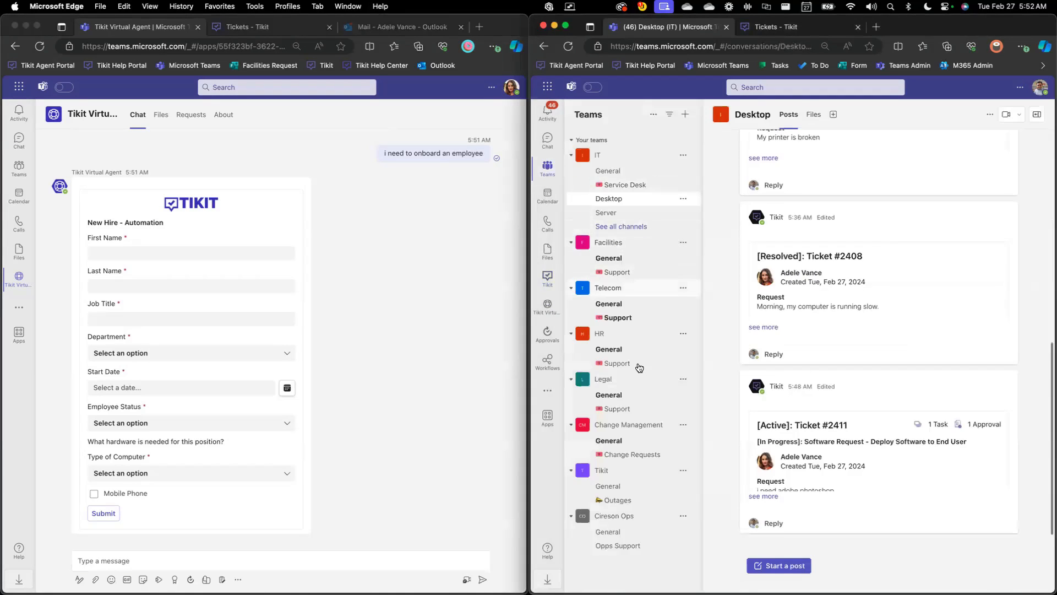
click(642, 369)
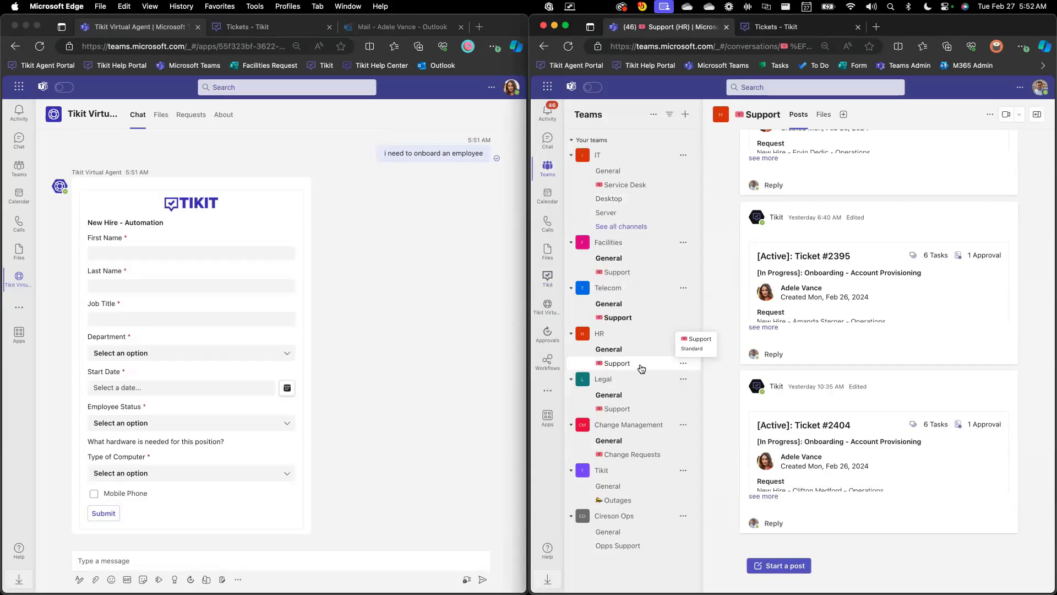
click(423, 329)
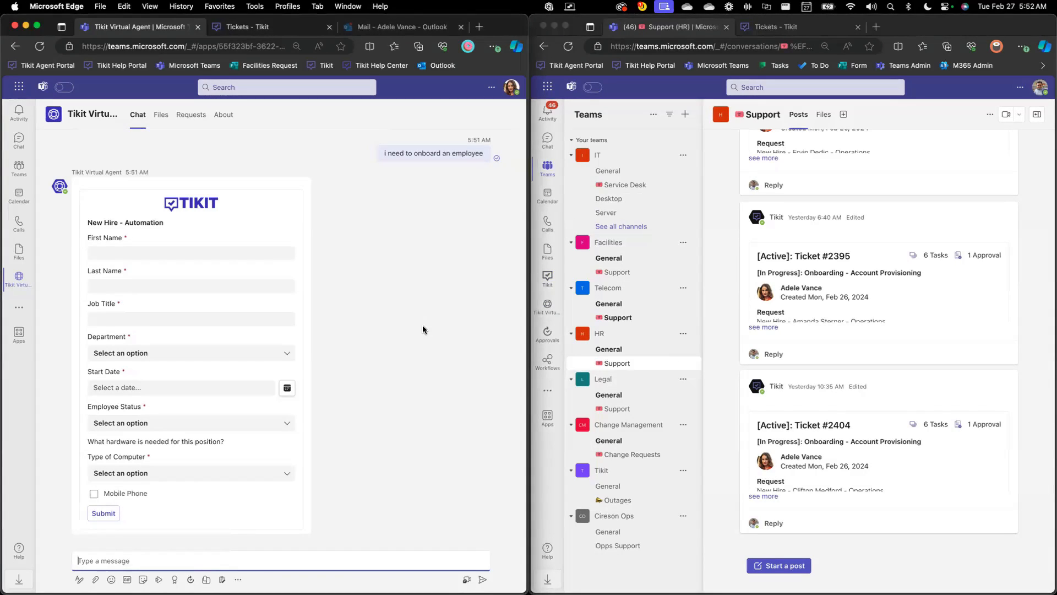
Open the IT team's Service Desk channel in the agent's Teams
click(617, 187)
click(447, 219)
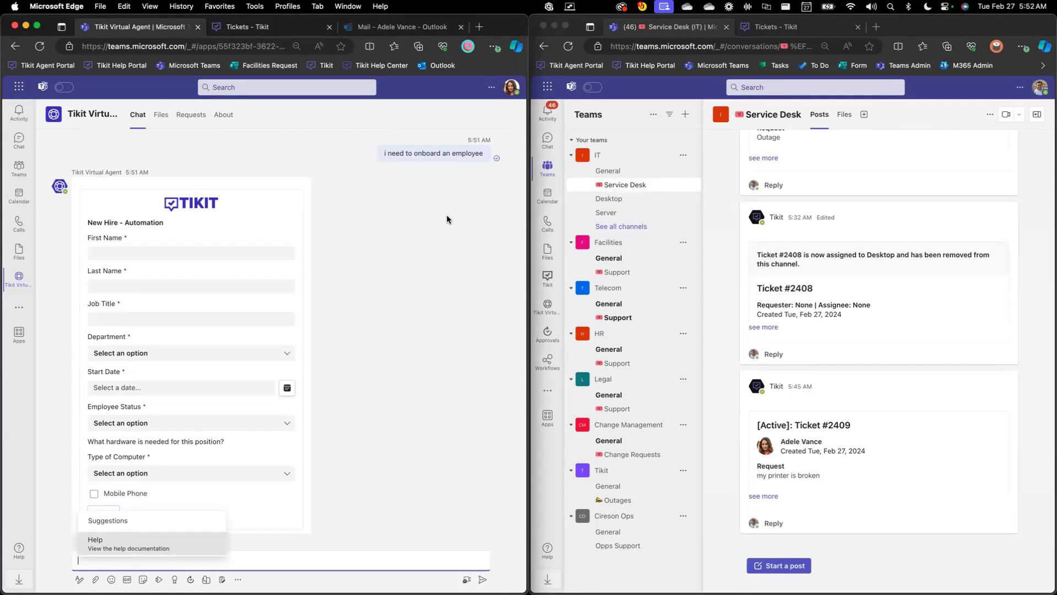
click(447, 219)
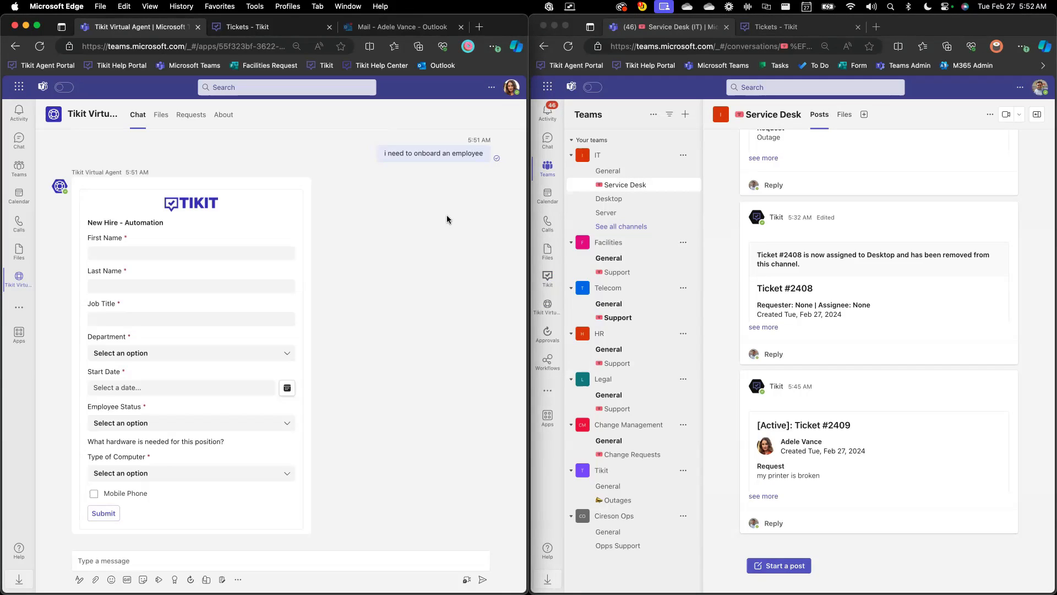
Enter the new hire's first and last name, the job title CEO and the department Operations in the New Hire - Automation form
click(241, 248)
key(Tab)
key(Tab)
text(CEO)
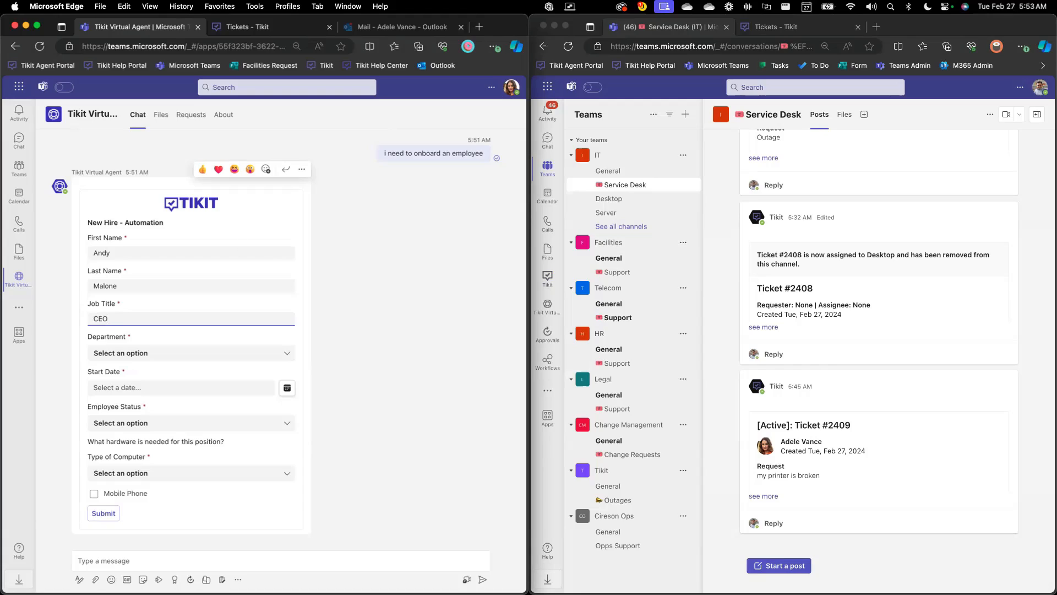
click(290, 353)
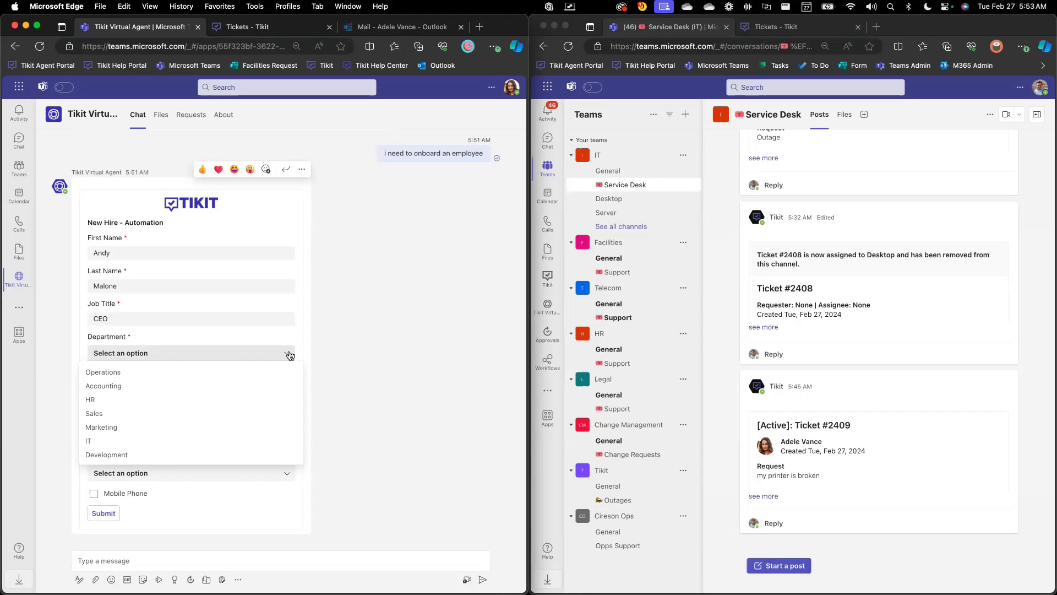
click(286, 372)
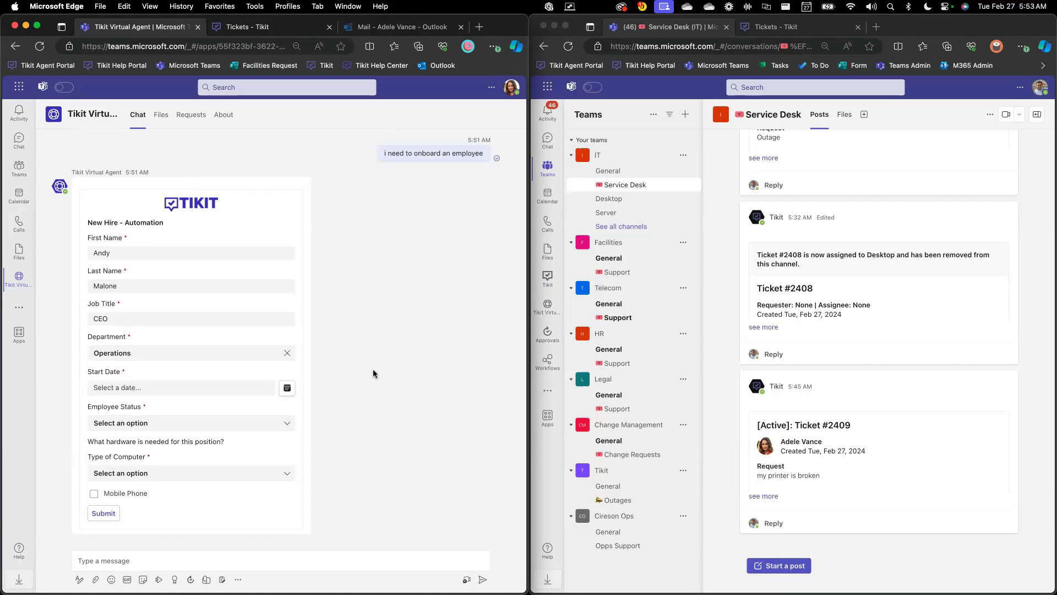
Set the start date to February 28, 2024 and the status to New Hire, request a laptop and mobile phone, and submit the form
click(287, 387)
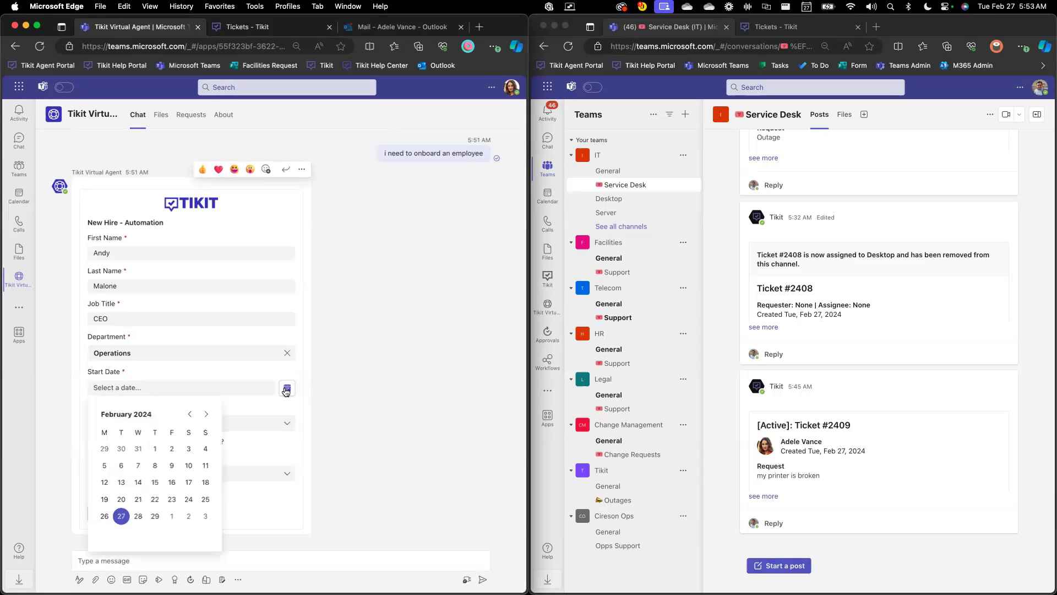
click(139, 518)
click(172, 425)
click(168, 439)
click(161, 473)
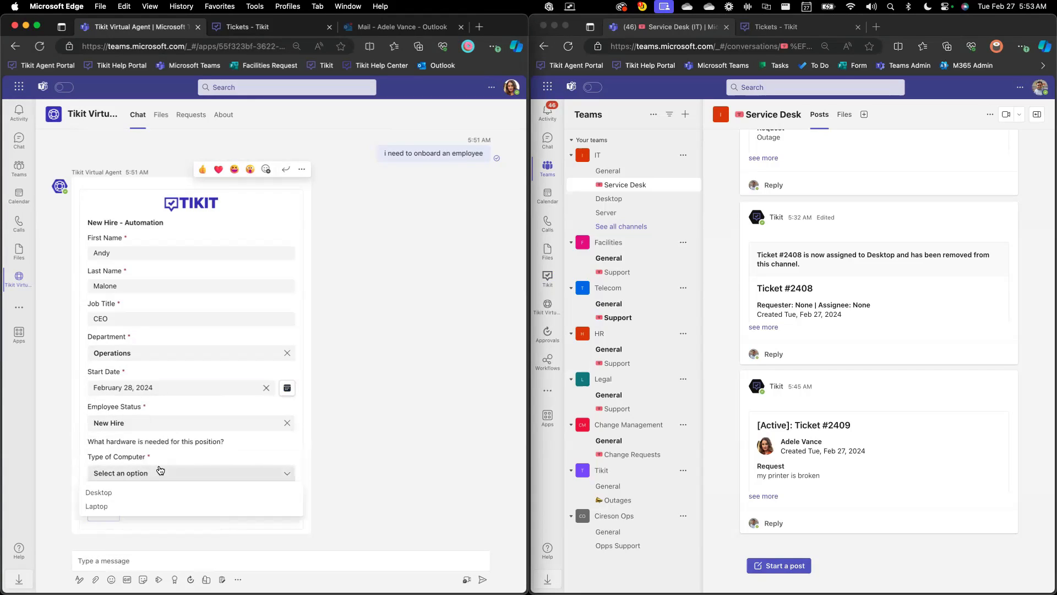
click(146, 506)
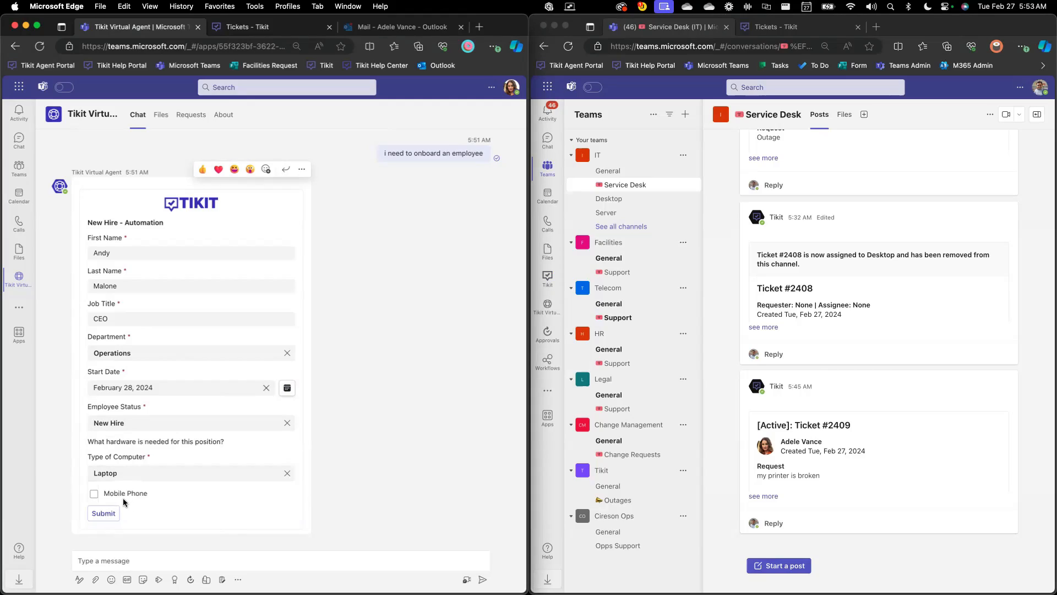
click(95, 495)
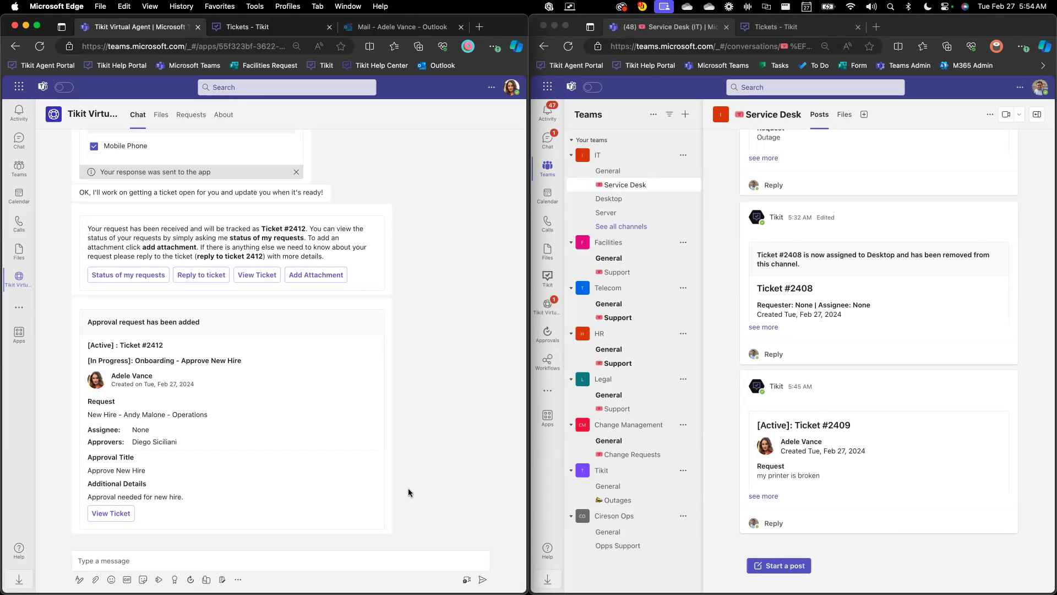
Open the approver's Tikit Virtual Agent chat and approve the new hire request
click(548, 306)
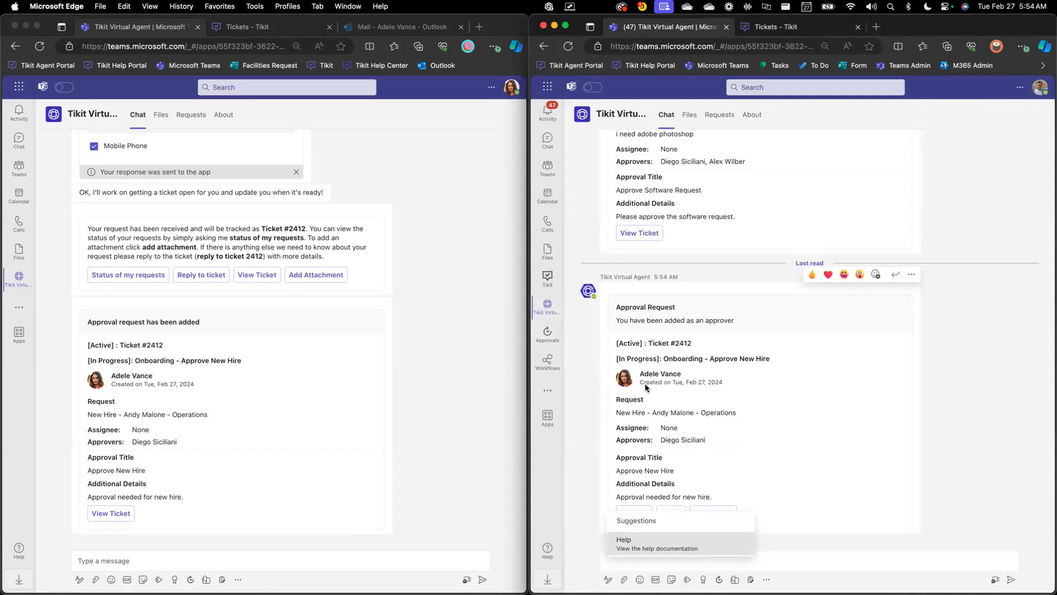
click(642, 514)
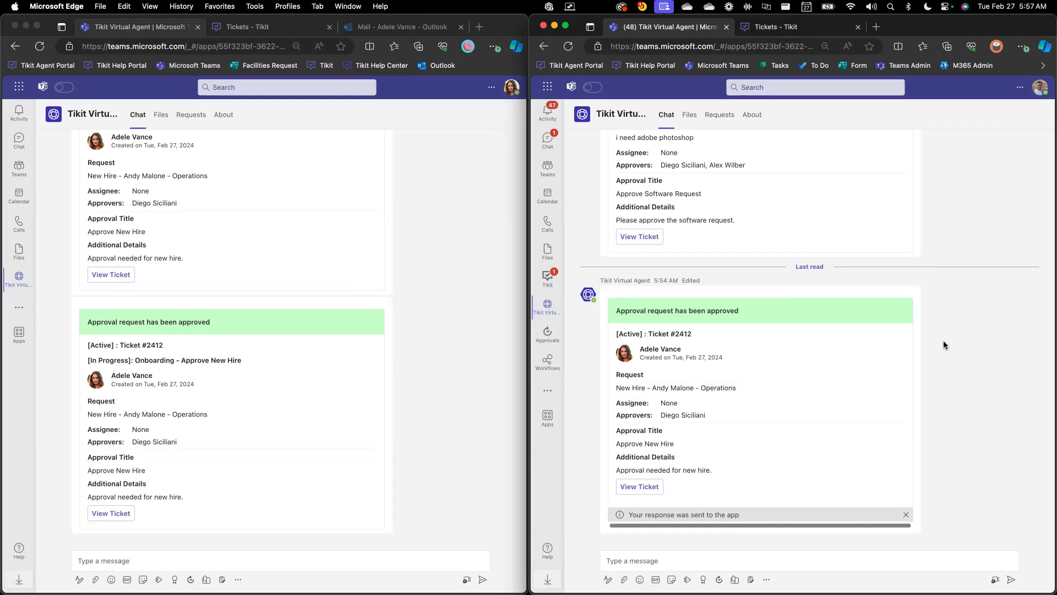
Switch to the Tikit web portal's ticket list, enlarge its window and clear the filter on the All Active view
click(831, 32)
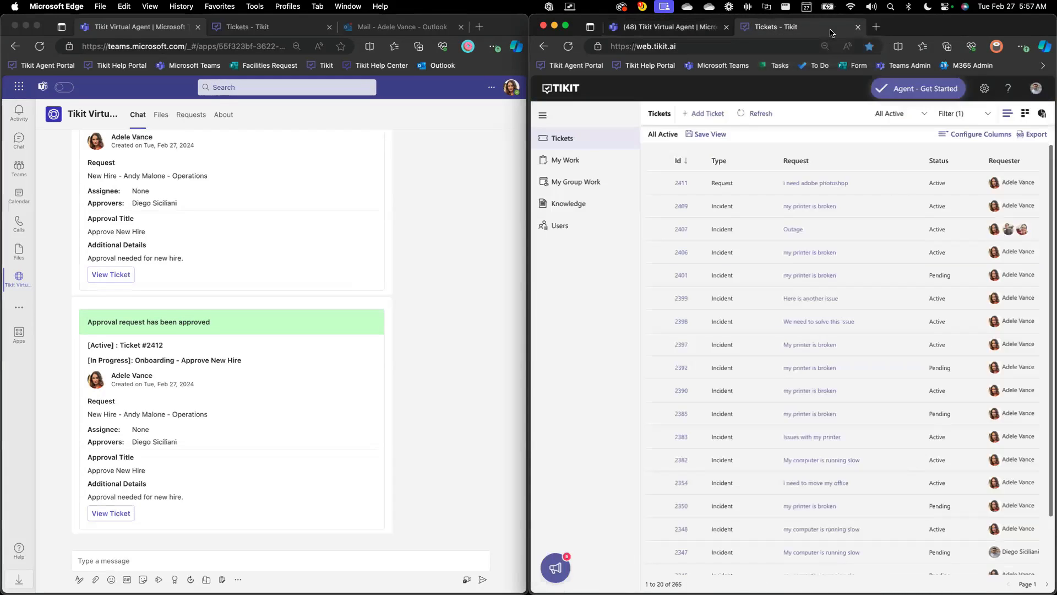
double_click(921, 29)
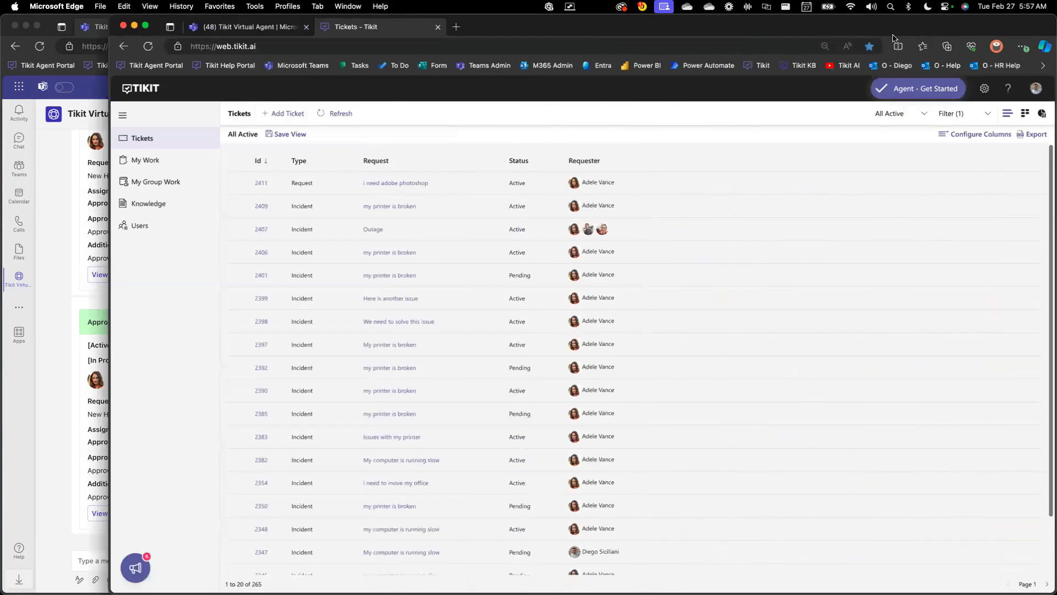
click(243, 113)
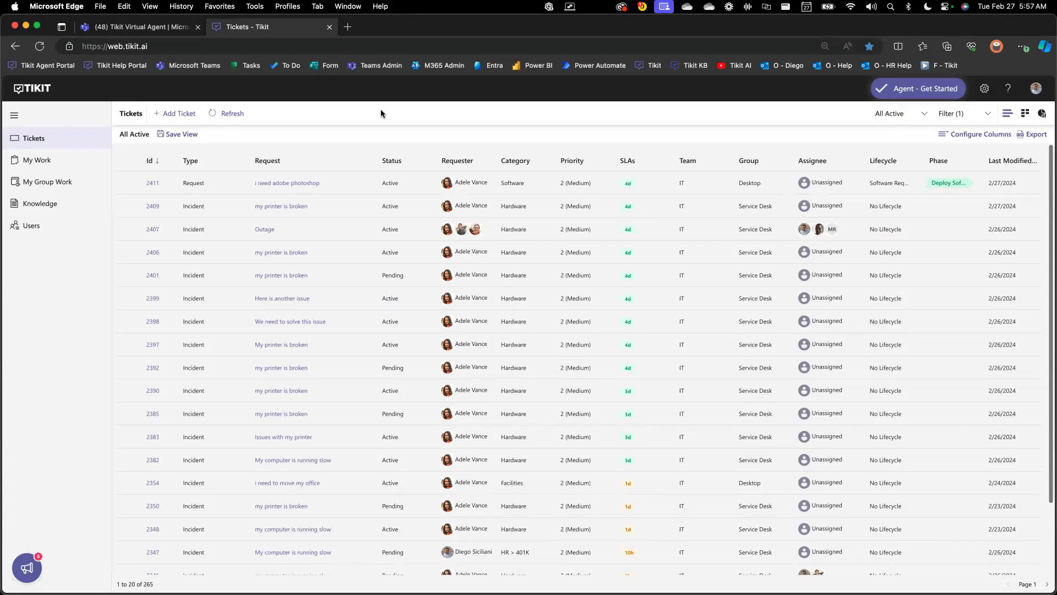
click(943, 113)
click(976, 135)
click(798, 113)
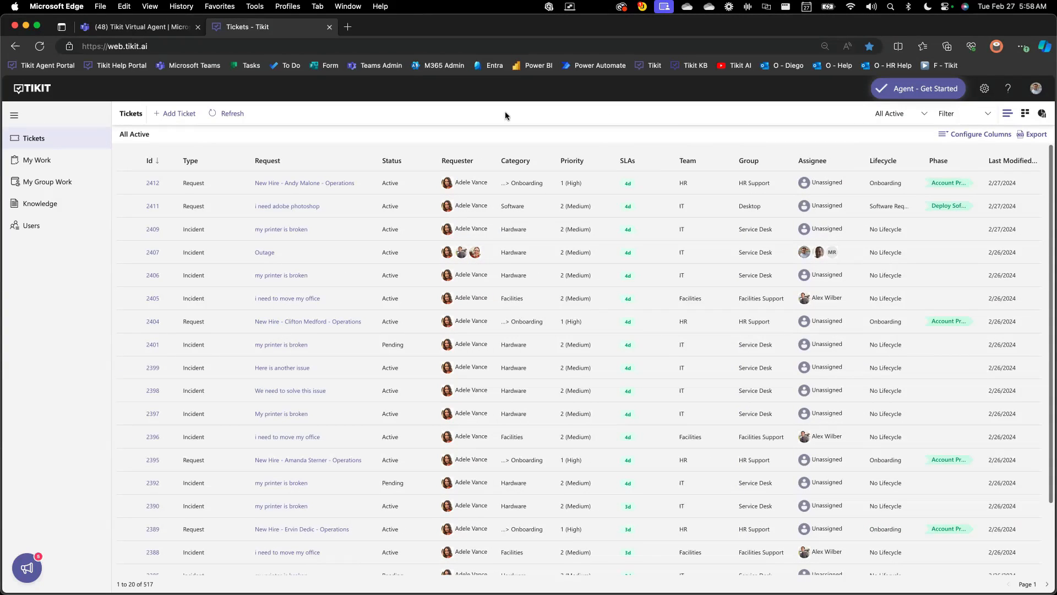
Look over the new ticket form and cancel it without creating a ticket
click(193, 113)
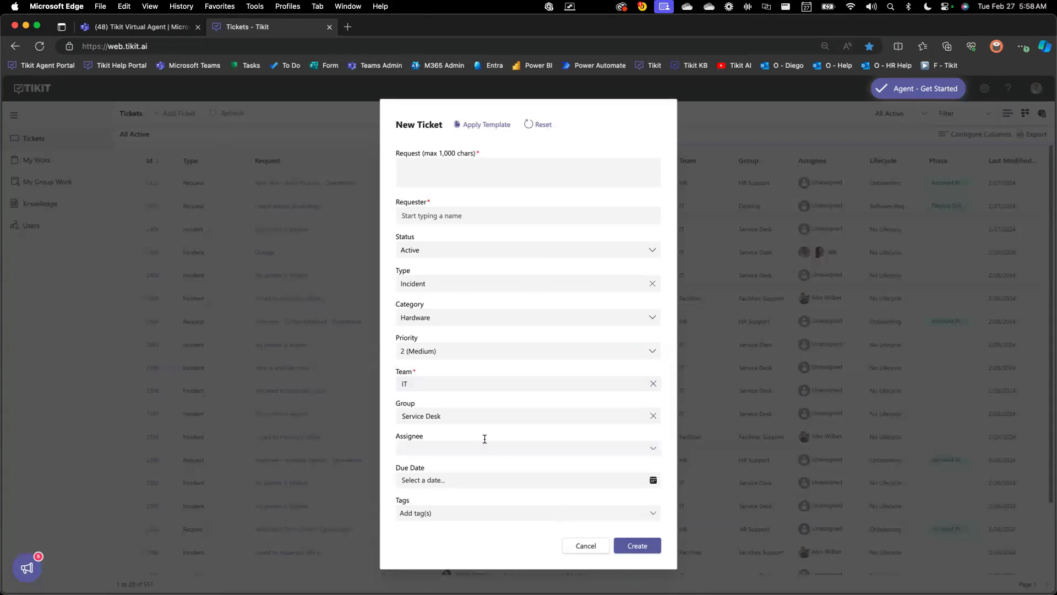
click(582, 542)
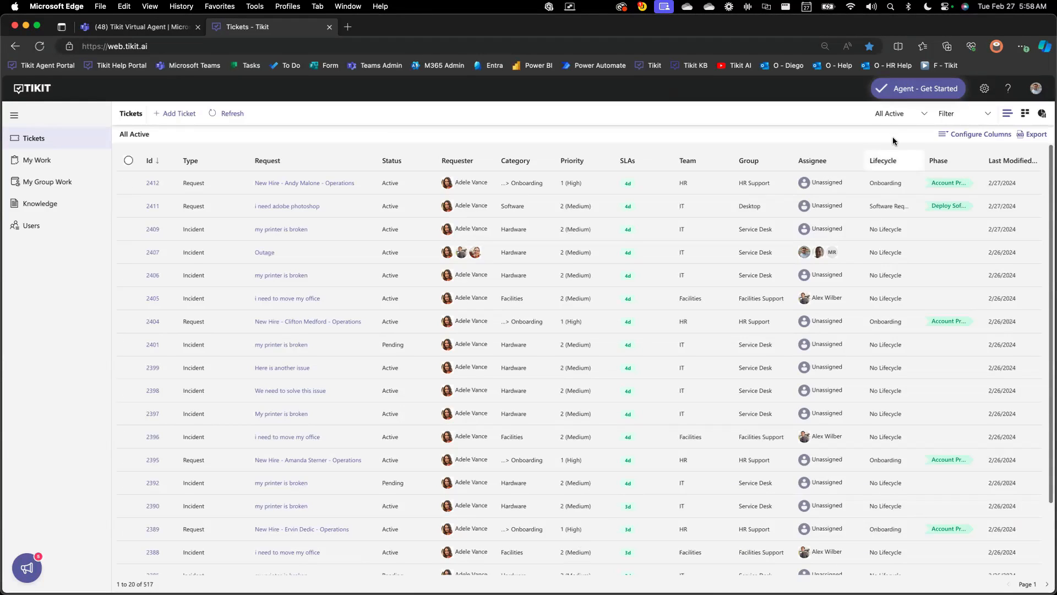
Show the My Work ticket view briefly, then switch the list to the Lifecycle New Hire view
click(893, 116)
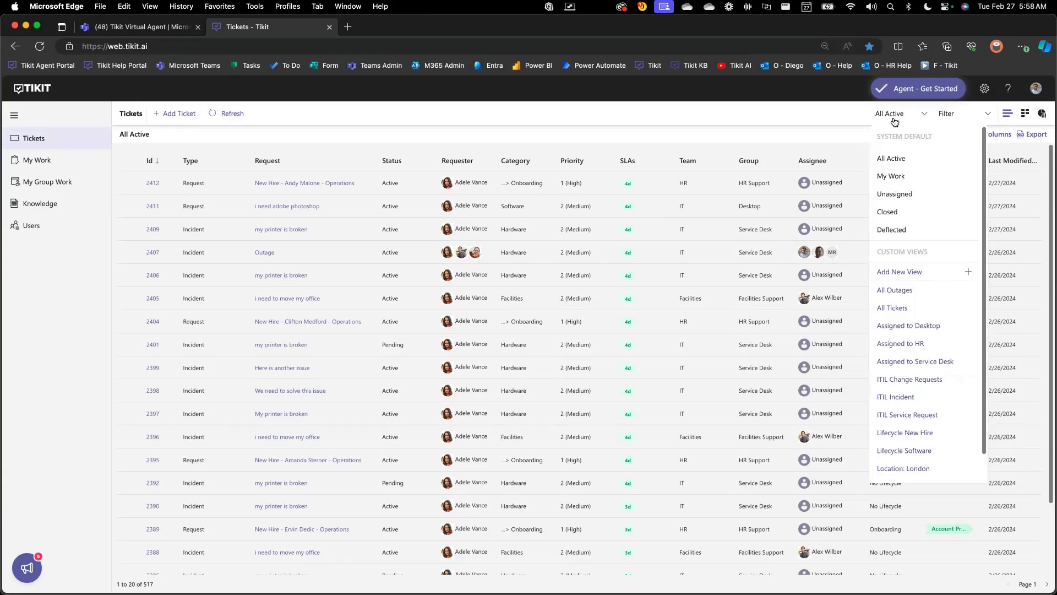
click(890, 175)
click(904, 116)
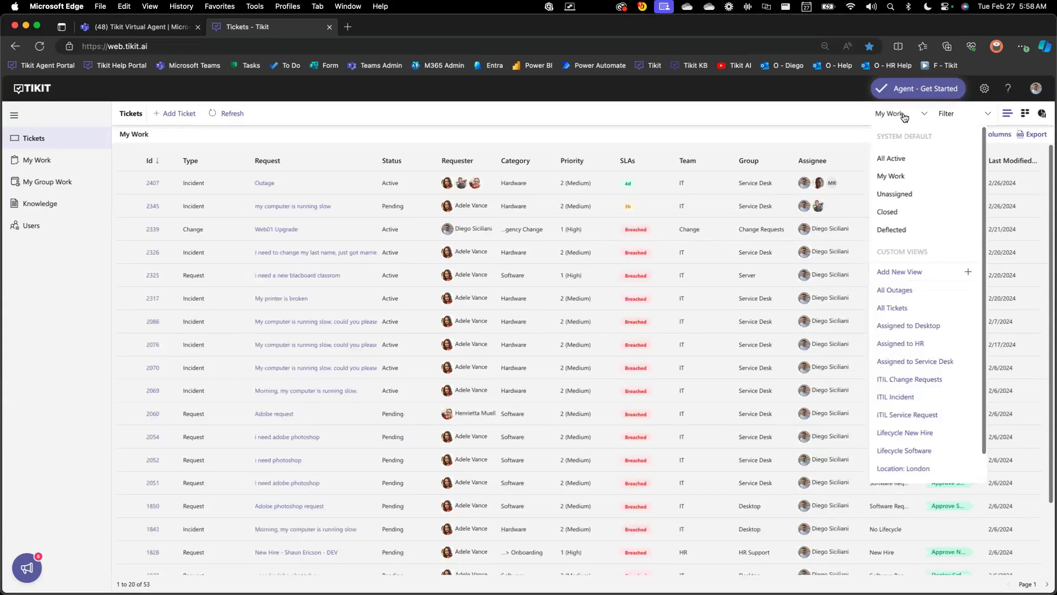
click(926, 430)
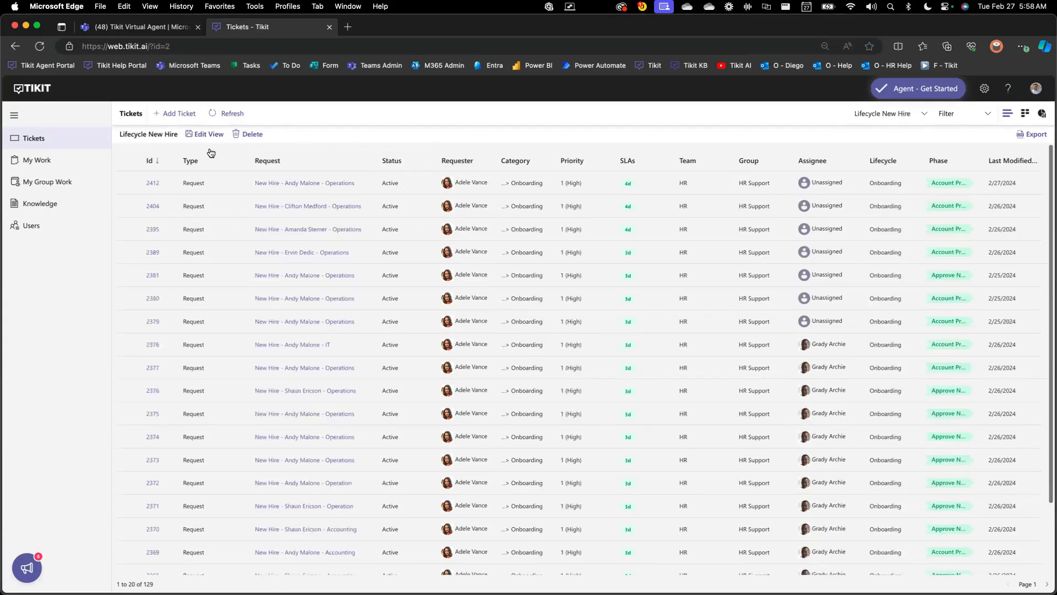
Open the newest new hire ticket, show its Onboarding lifecycle and review the custom form answers
click(153, 184)
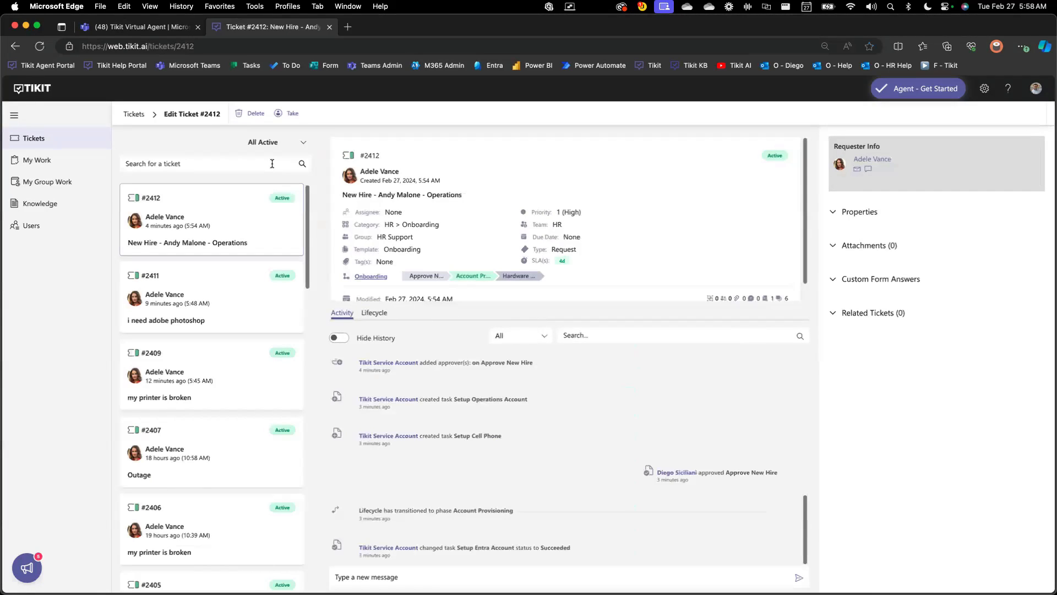
click(367, 277)
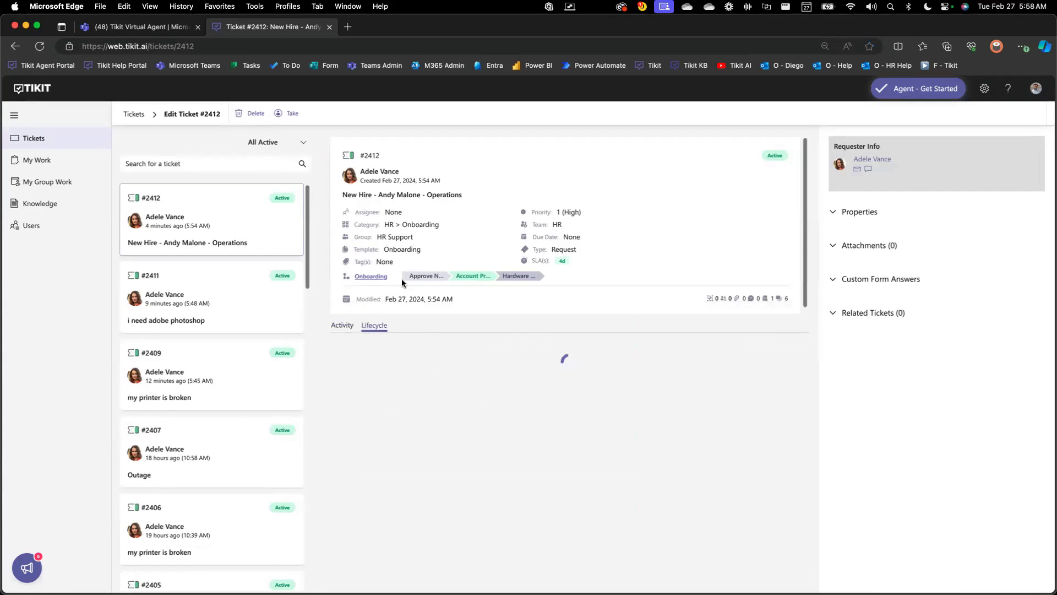
click(842, 278)
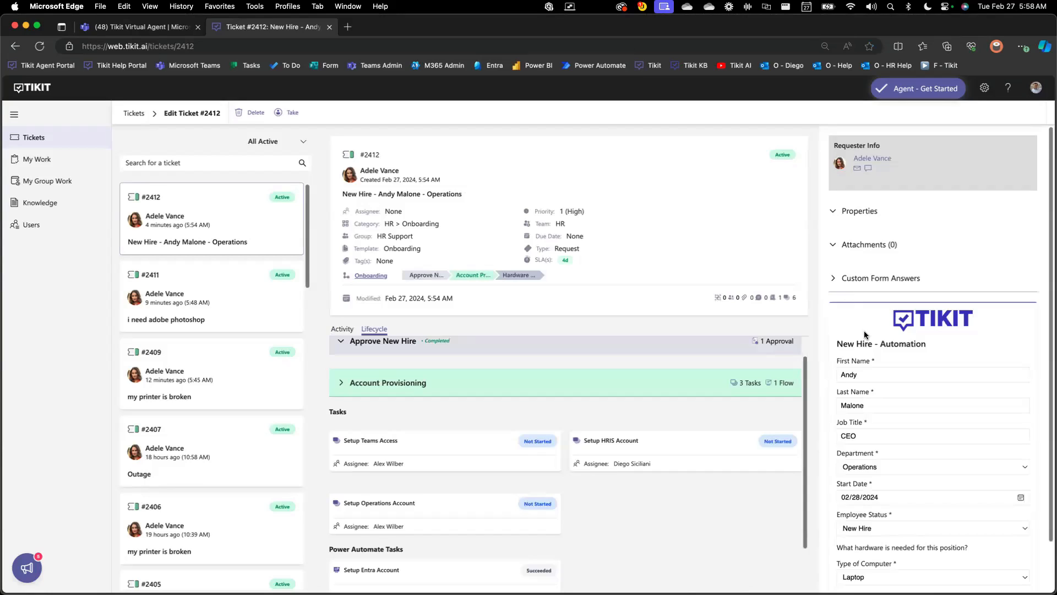
scroll(864, 332, down, 3)
scroll(864, 332, down, 1)
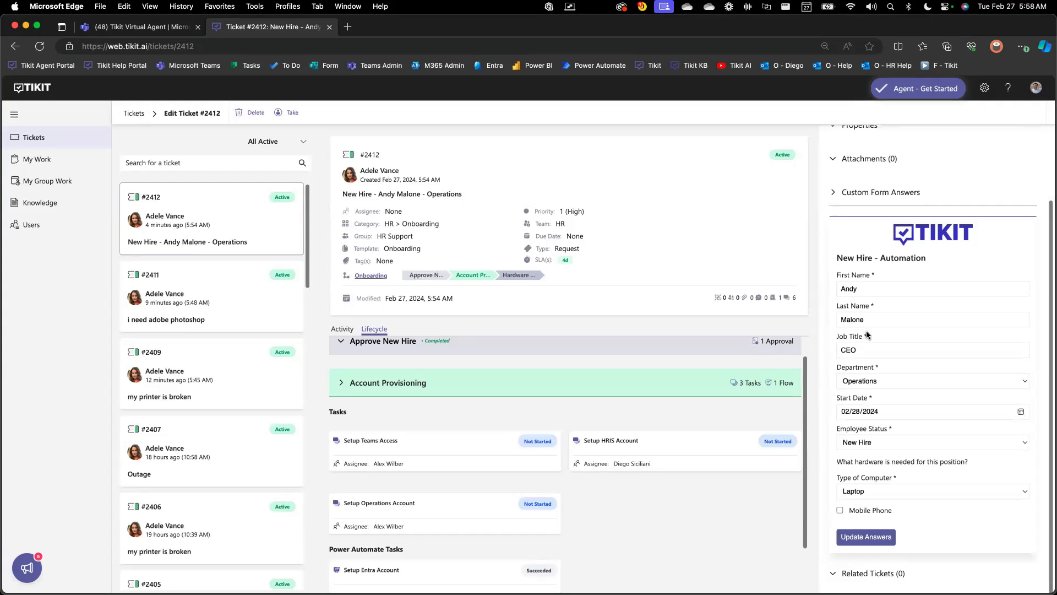
Review the approval in the Approve New Hire phase and the tasks in the Account Provisioning phase
click(432, 276)
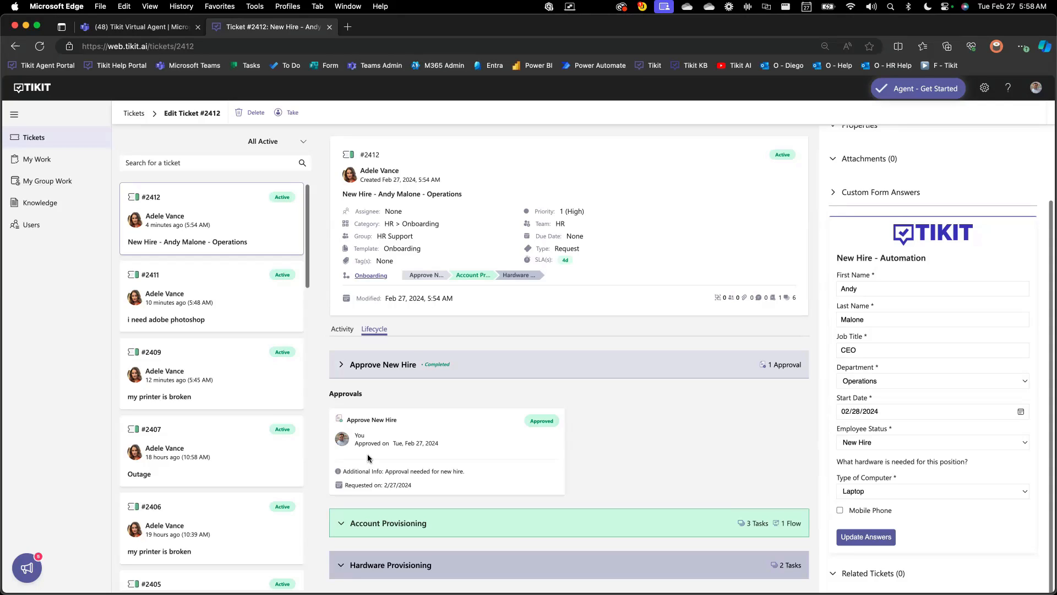
click(497, 279)
scroll(616, 429, down, 2)
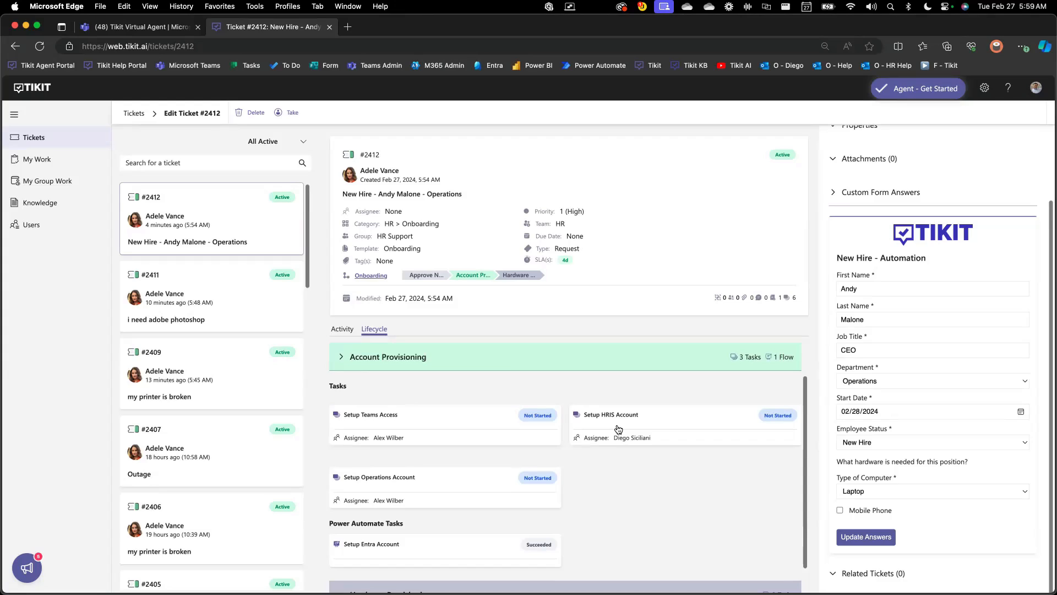
Set the Setup HRIS Account task's status to Completed and update the task
click(619, 430)
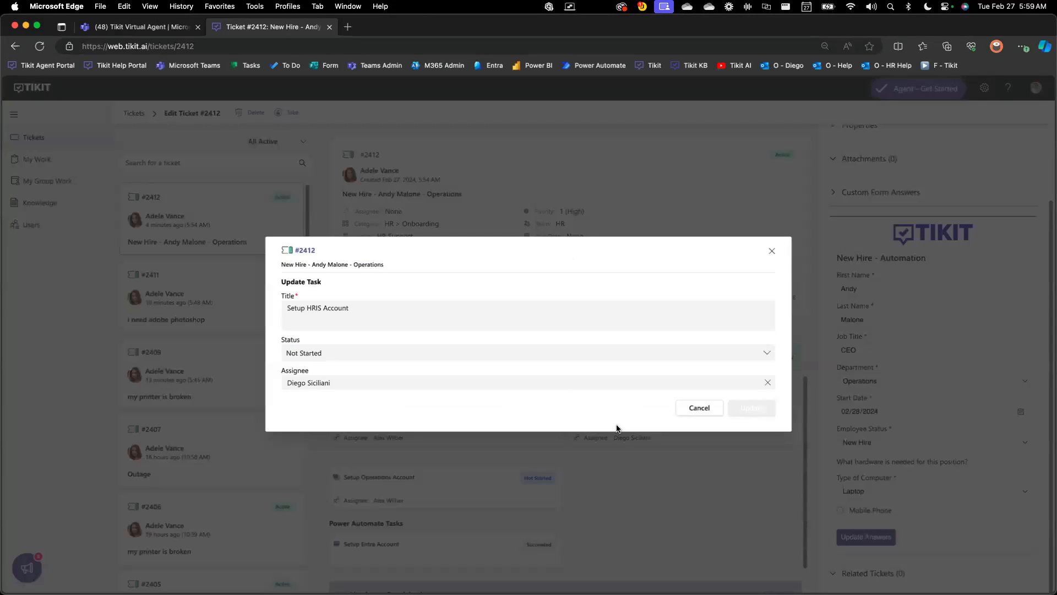
click(456, 358)
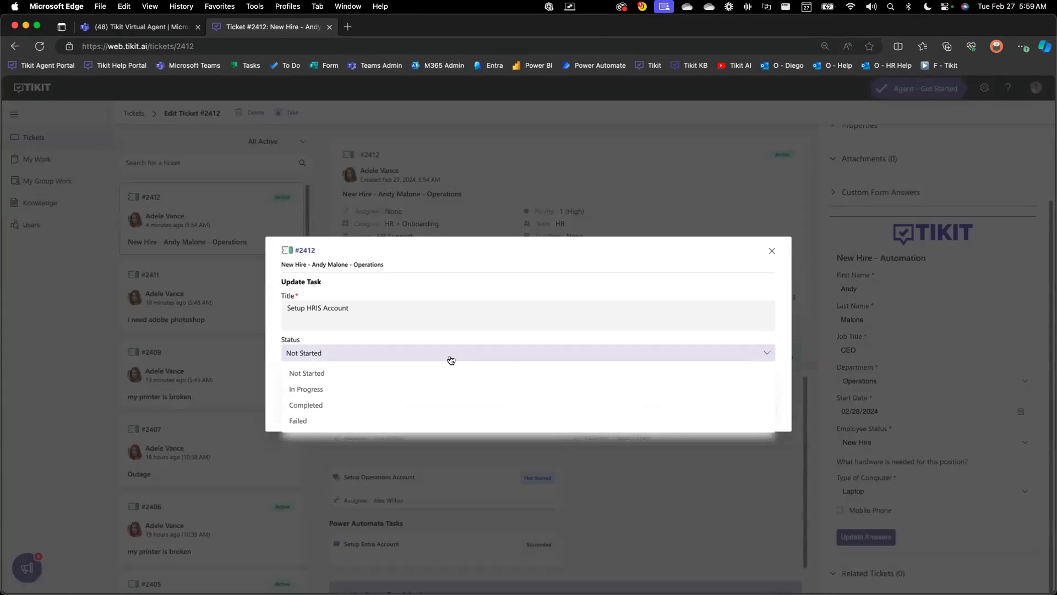
click(434, 404)
click(765, 410)
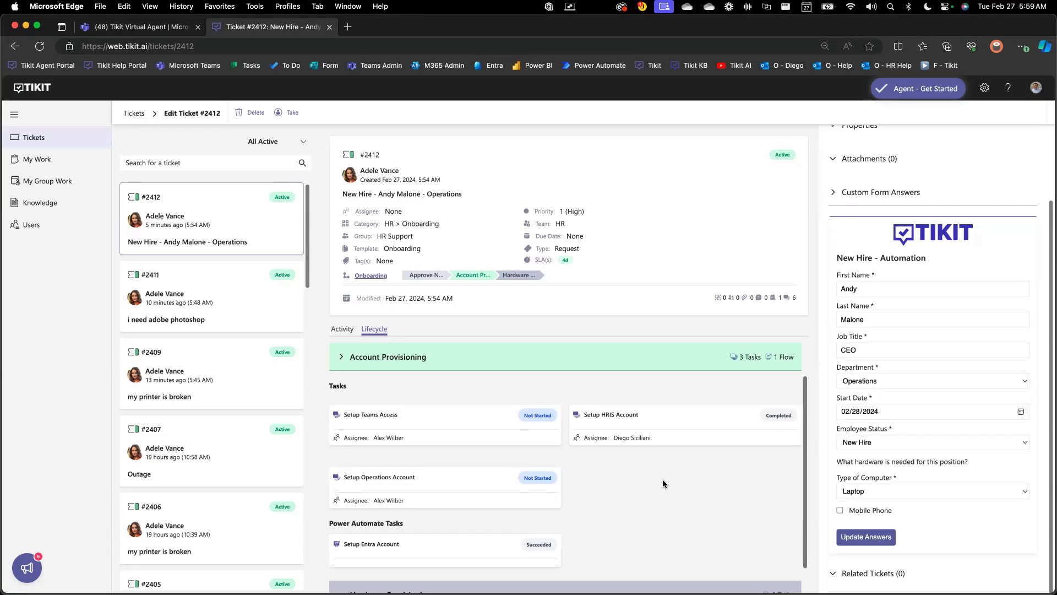
Review the remaining account provisioning tasks and the Hardware Provisioning phase of the ticket's lifecycle
scroll(663, 484, down, 1)
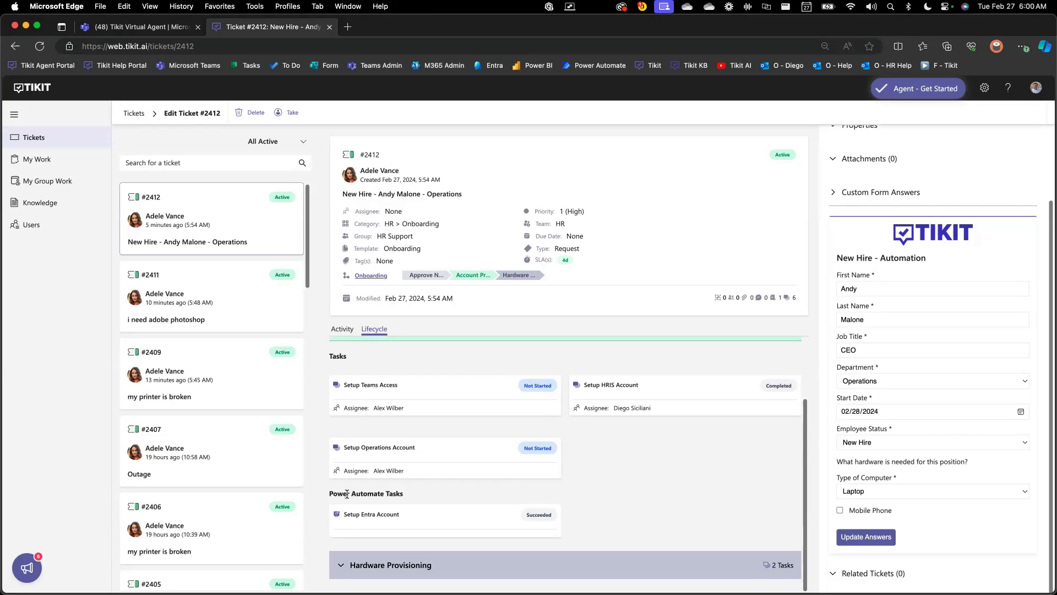
click(526, 277)
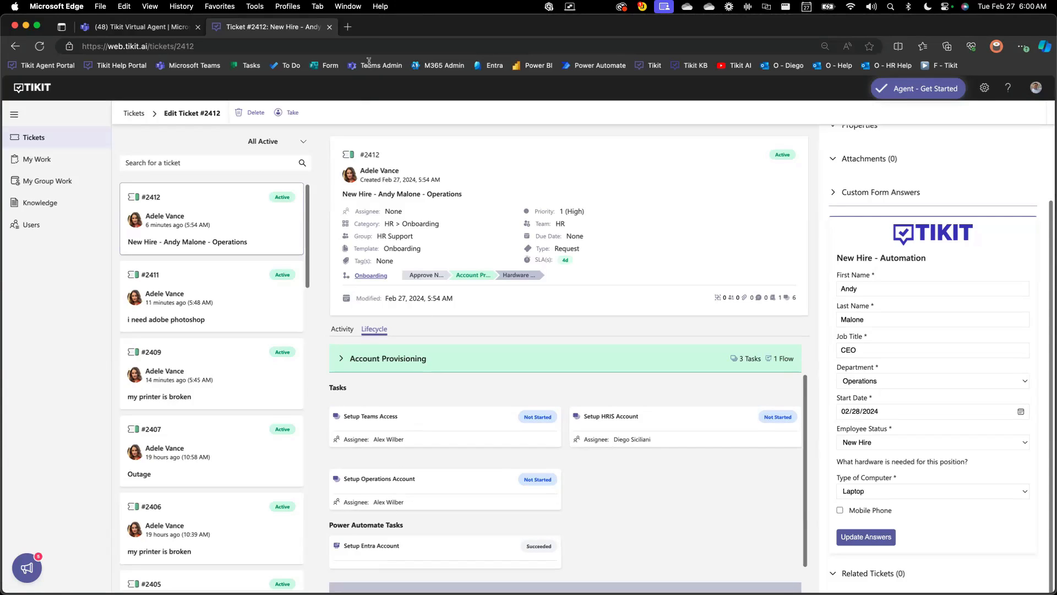
Open the Microsoft Entra admin center in a new browser tab and find the new hire's account among all users
click(347, 27)
click(479, 69)
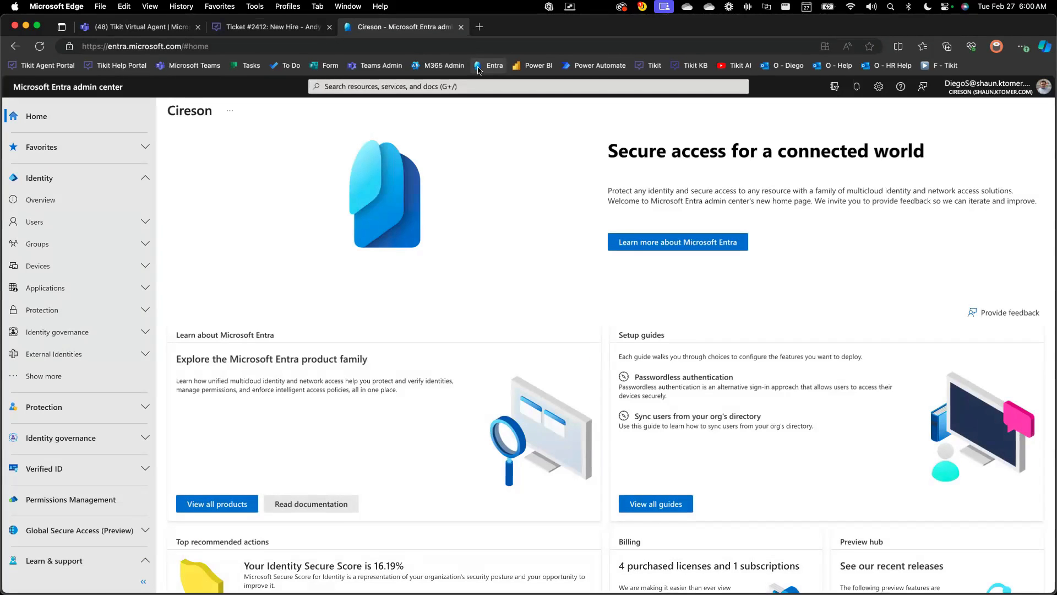
click(147, 220)
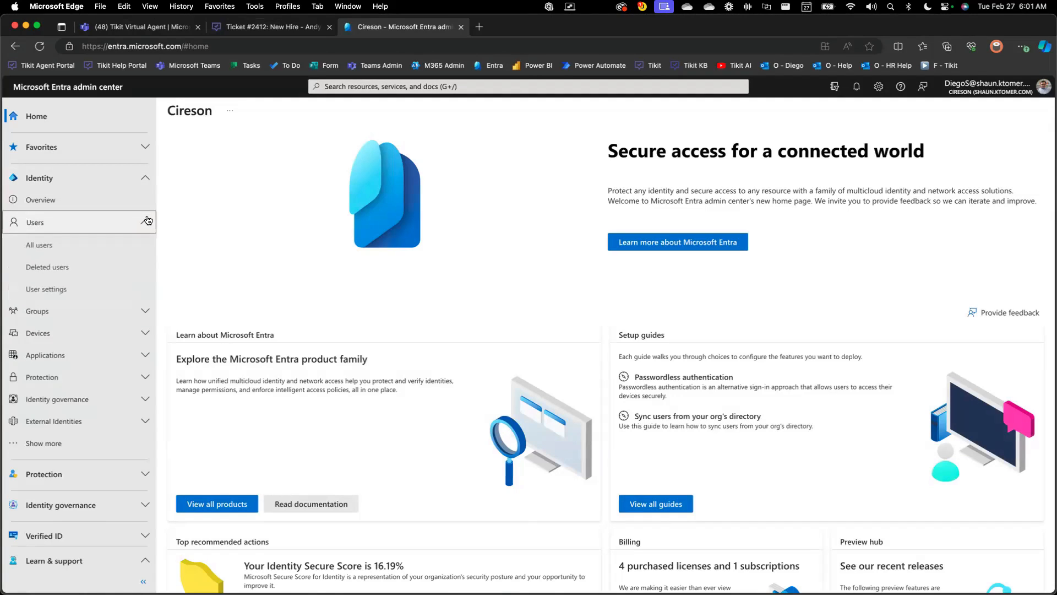
click(92, 246)
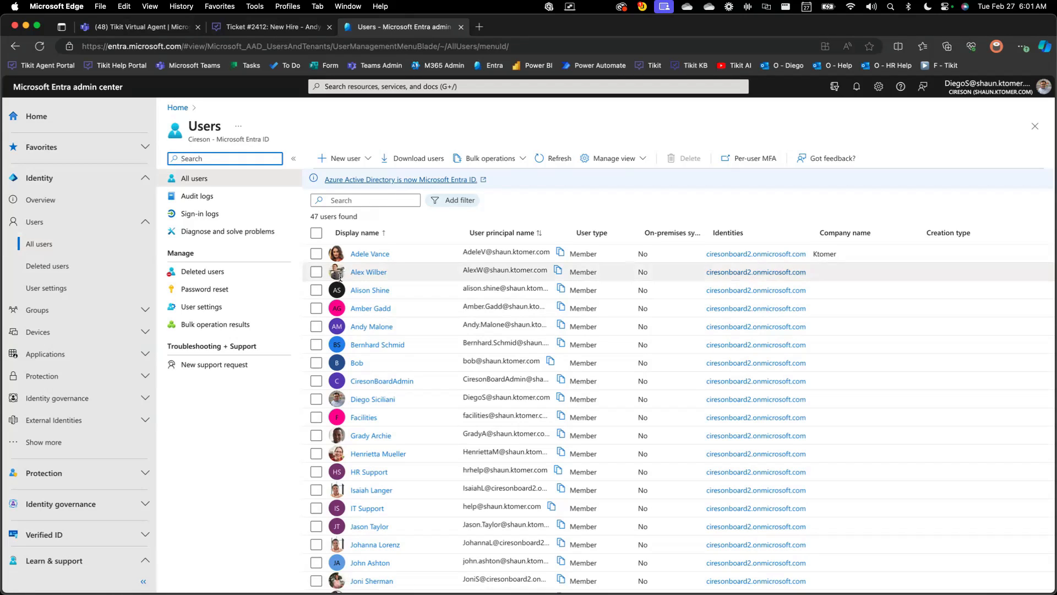
click(317, 327)
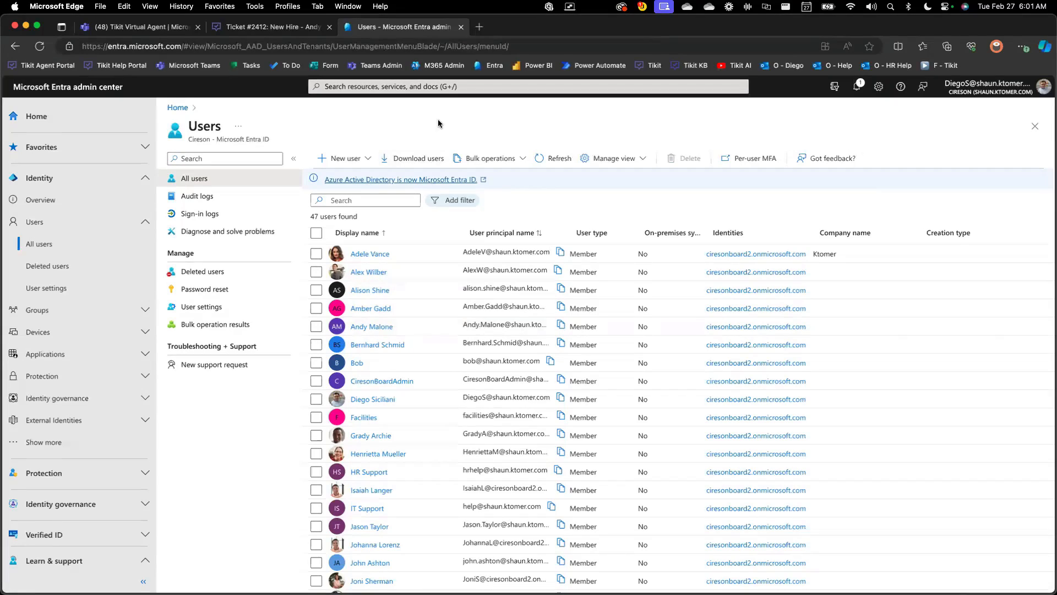
Open Power Automate in a new browser tab and display my flows in the Tikit Preview environment
click(480, 27)
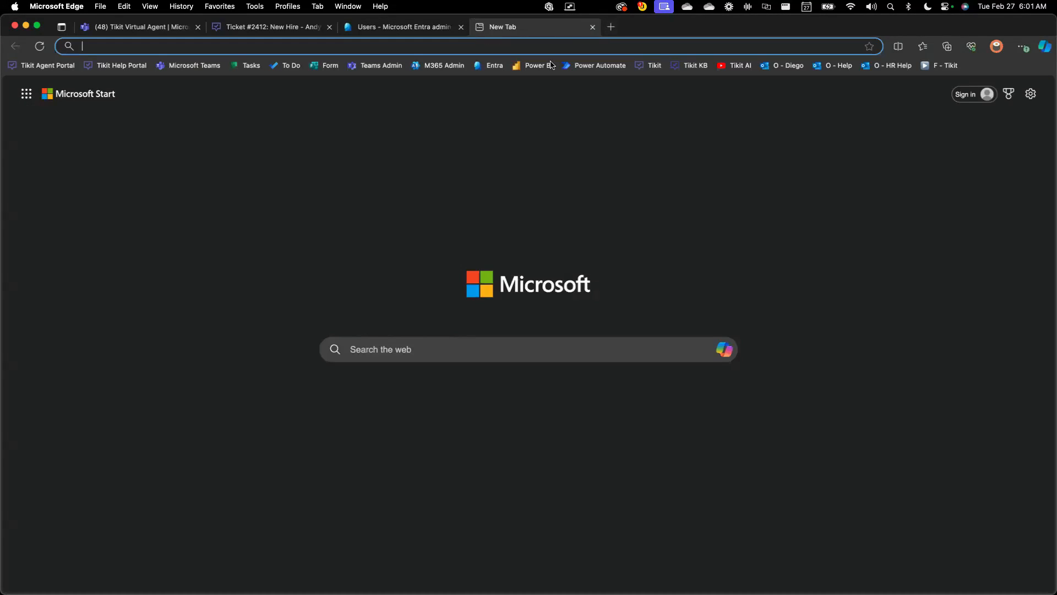
click(592, 72)
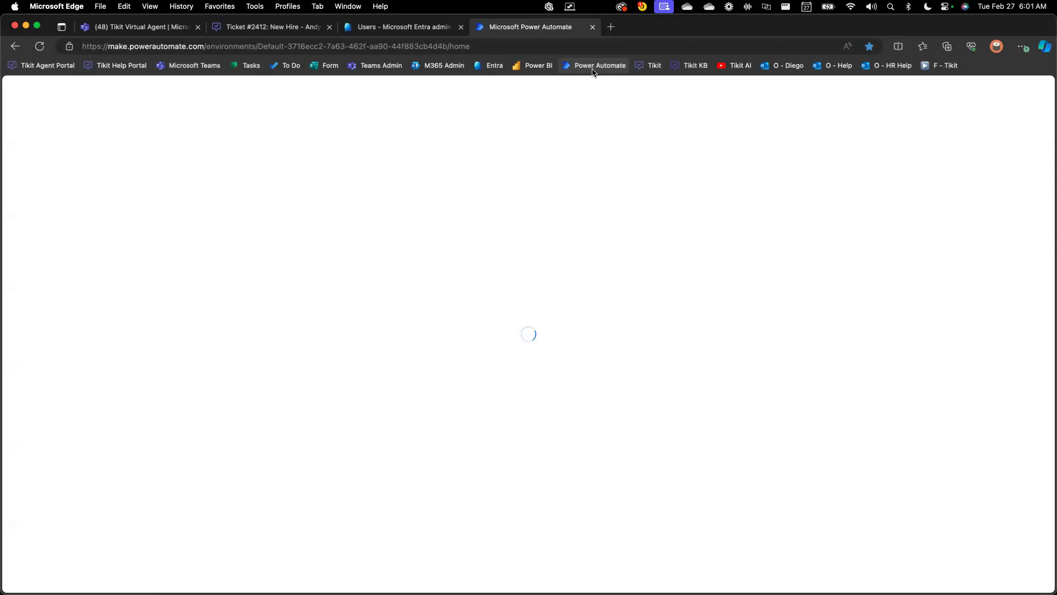
click(296, 31)
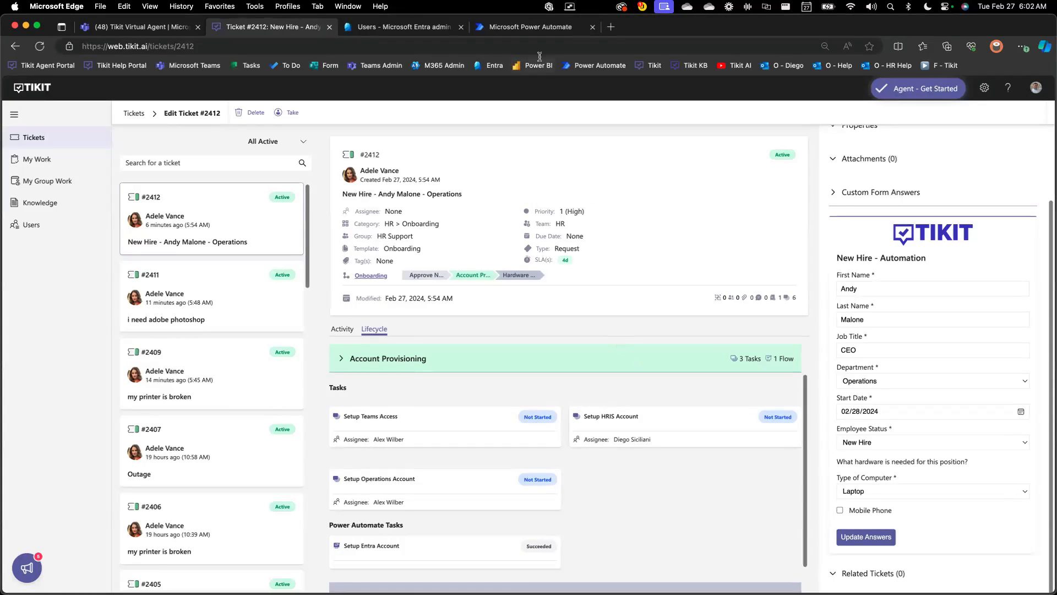
click(532, 32)
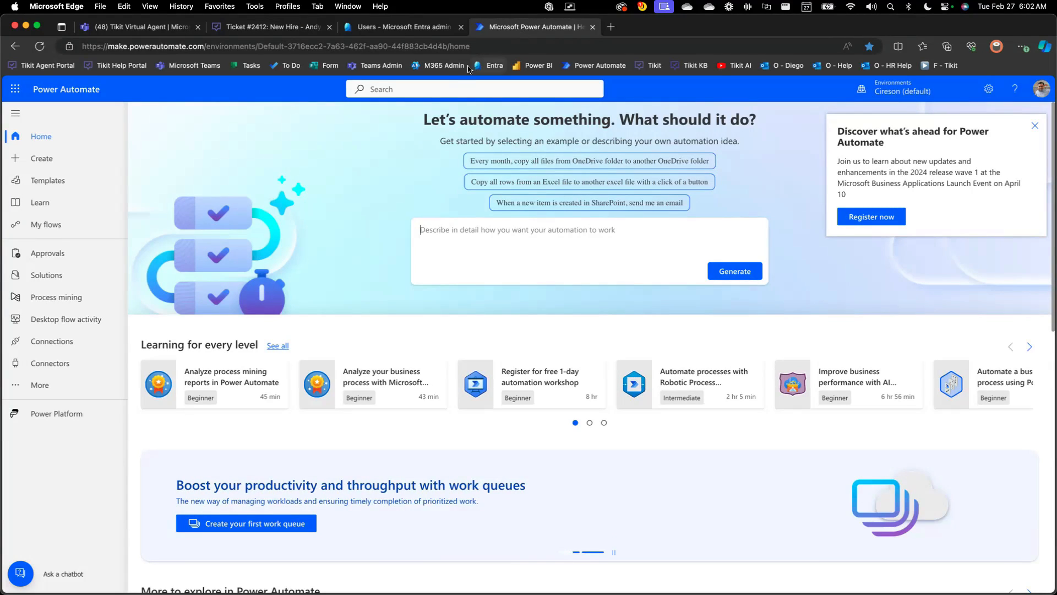
click(74, 225)
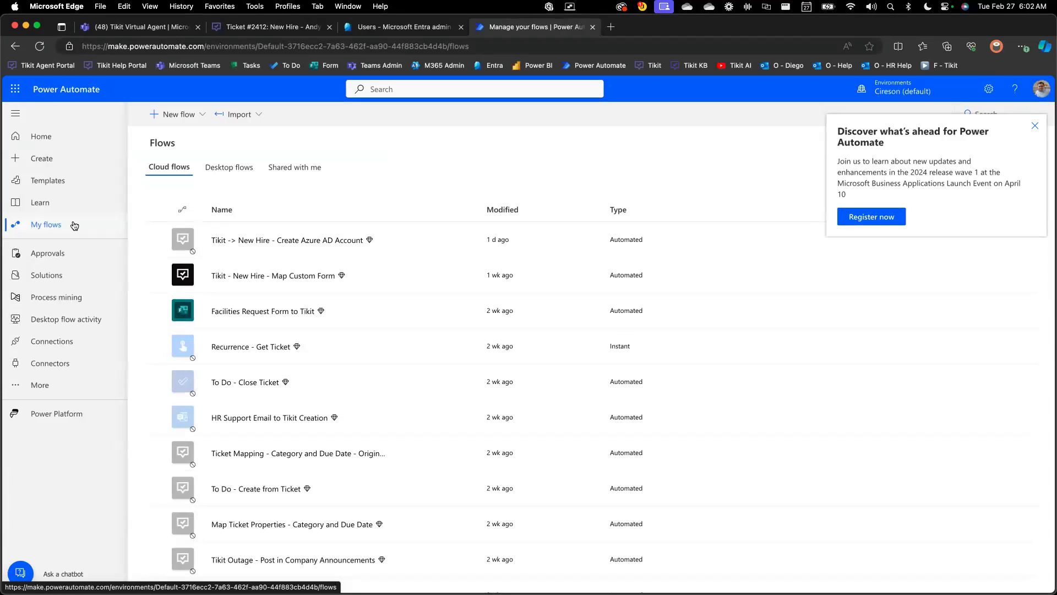
click(895, 88)
click(885, 275)
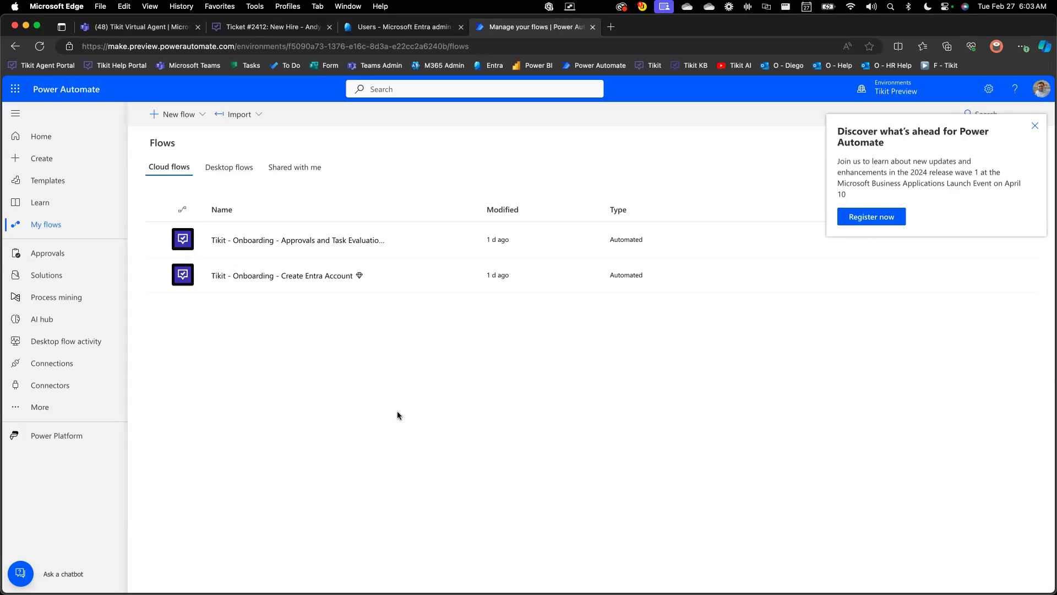
Search the connectors for "tikit" and open the Tikit connector to review its available triggers
click(73, 385)
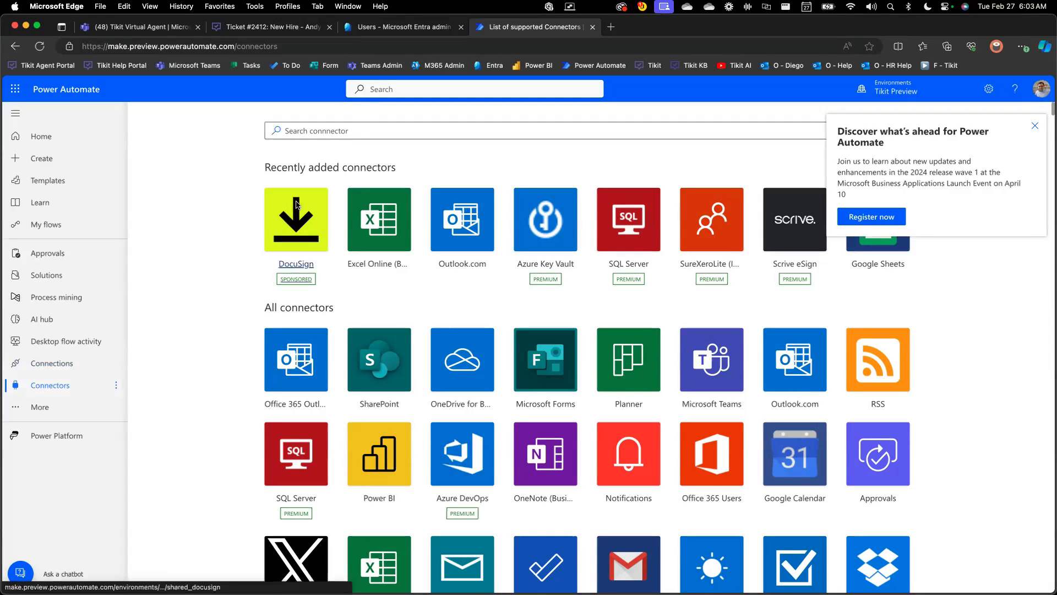
click(319, 131)
text(tikit)
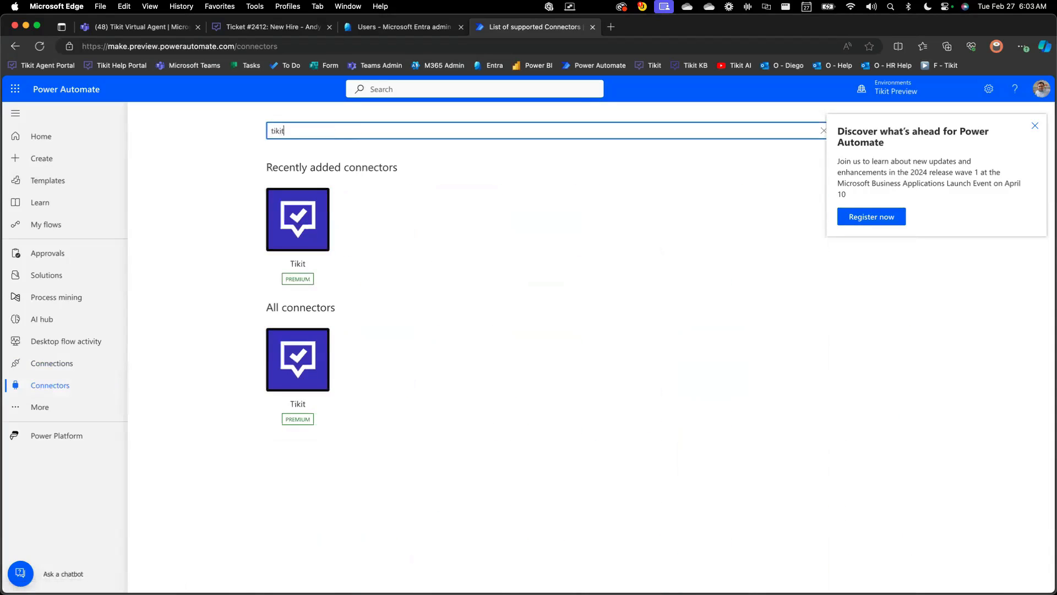
click(312, 345)
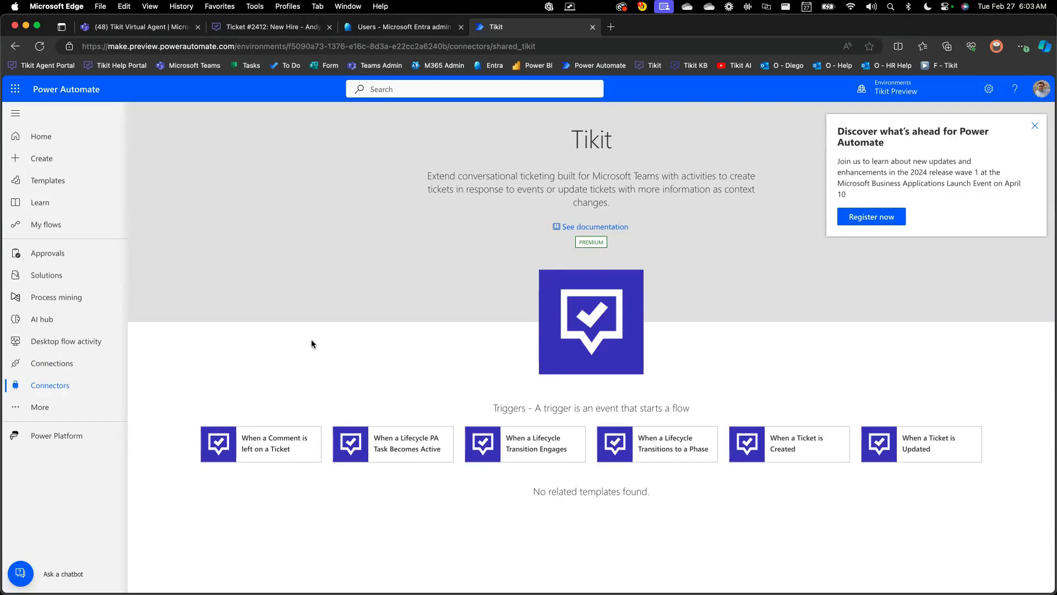
Open the "Tikit - Onboarding - Approvals and Task Evaluation" flow for editing with the promotional notice and Copilot dismissed
click(79, 230)
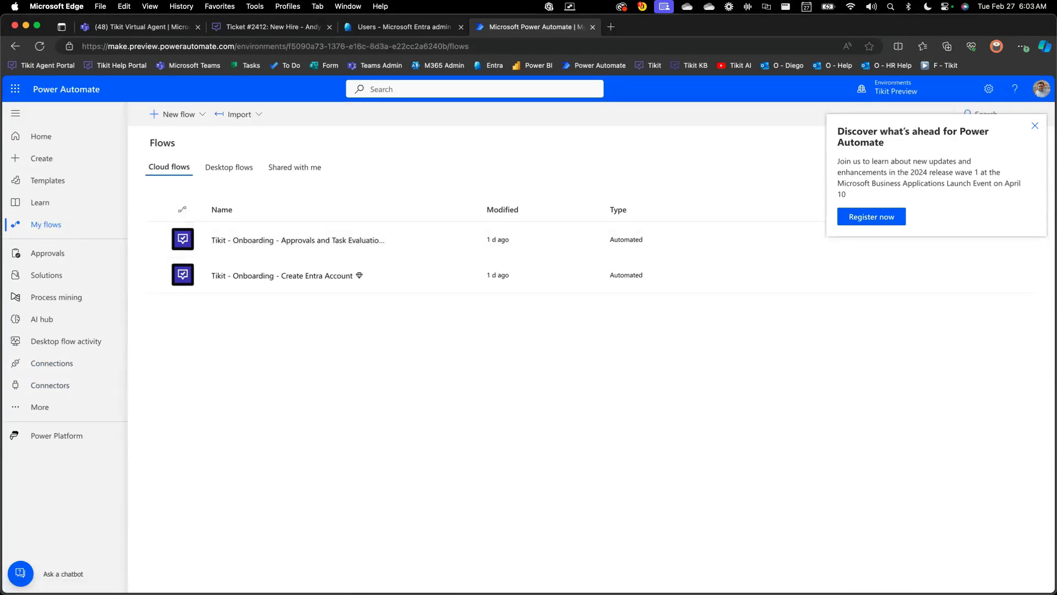
click(1035, 127)
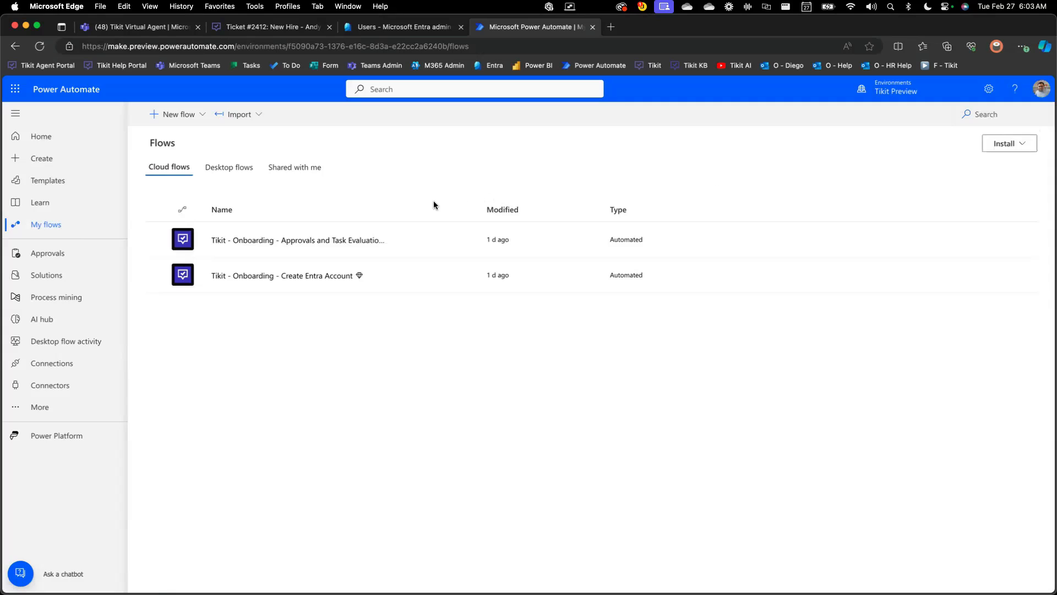
click(289, 240)
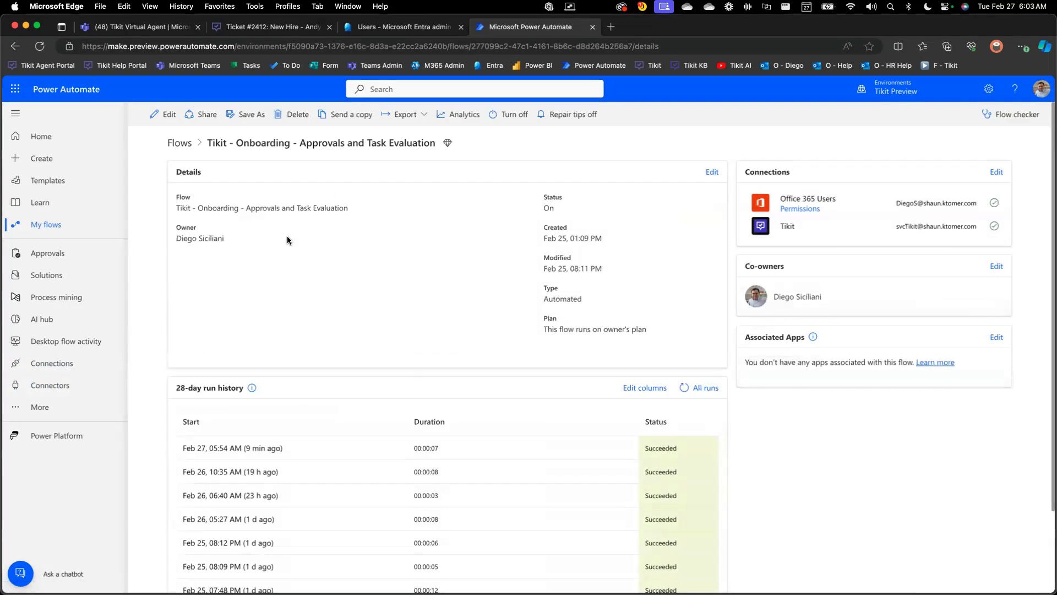
click(165, 117)
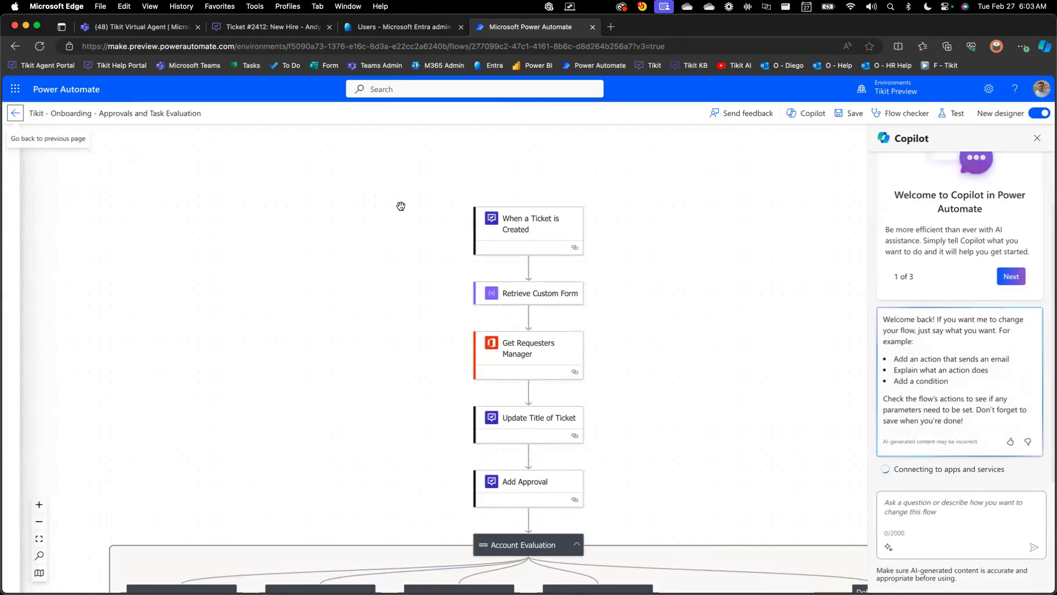
click(1037, 138)
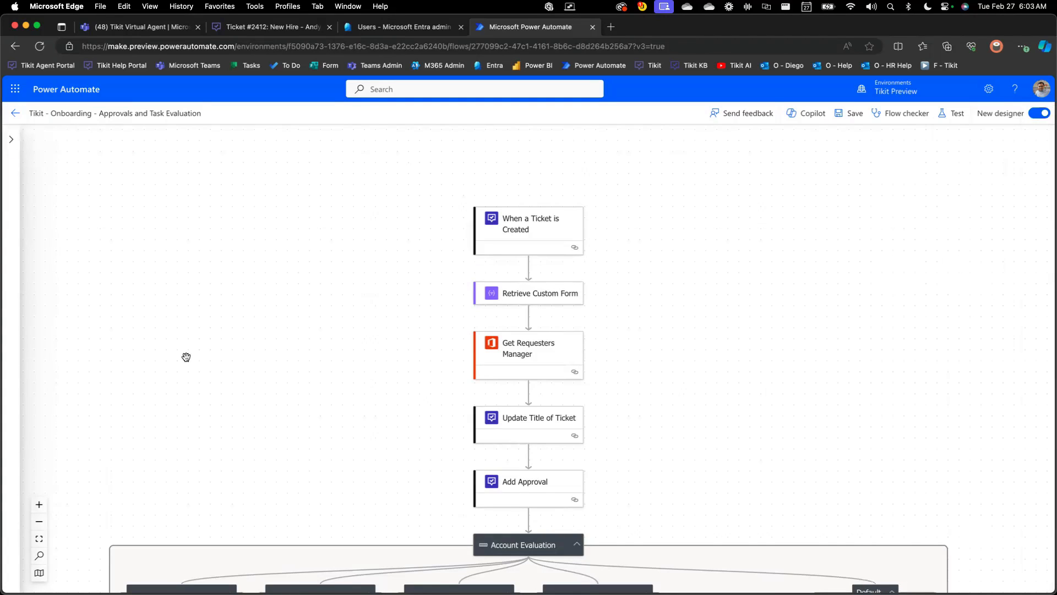
click(38, 521)
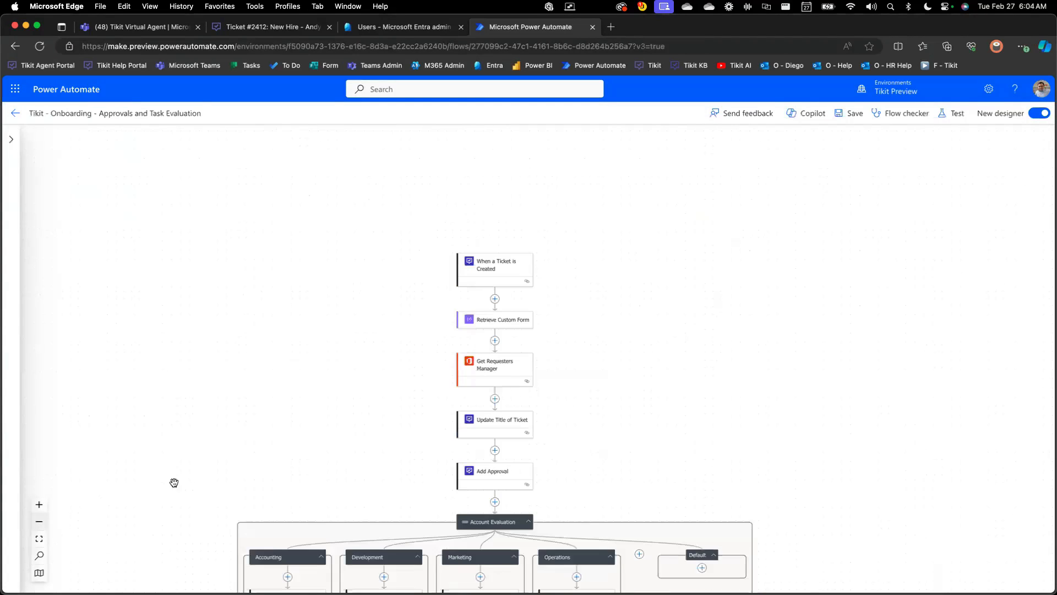
scroll(195, 470, down, 4)
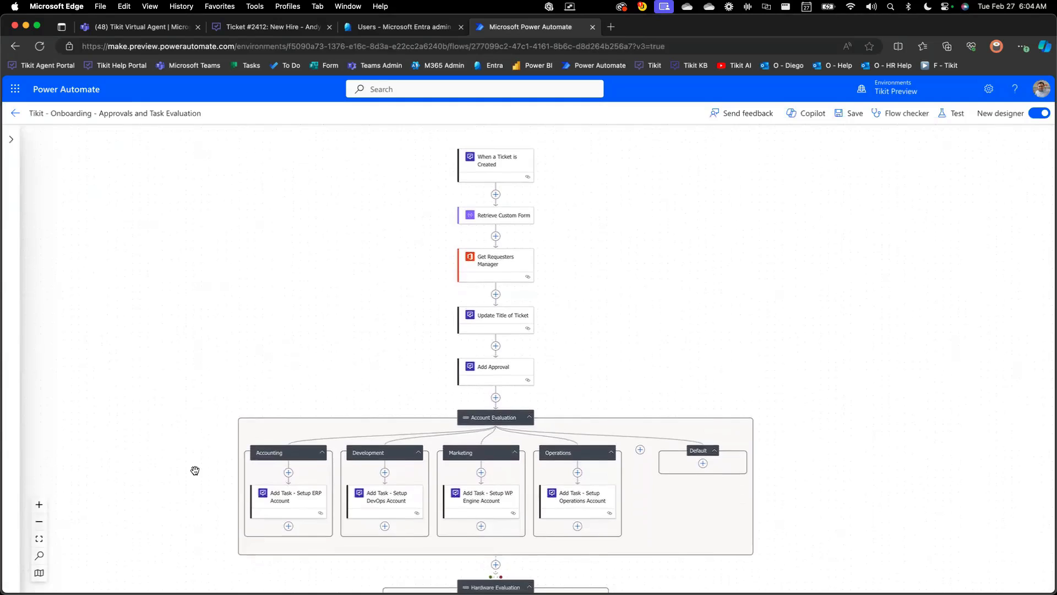
drag(190, 468, 192, 470)
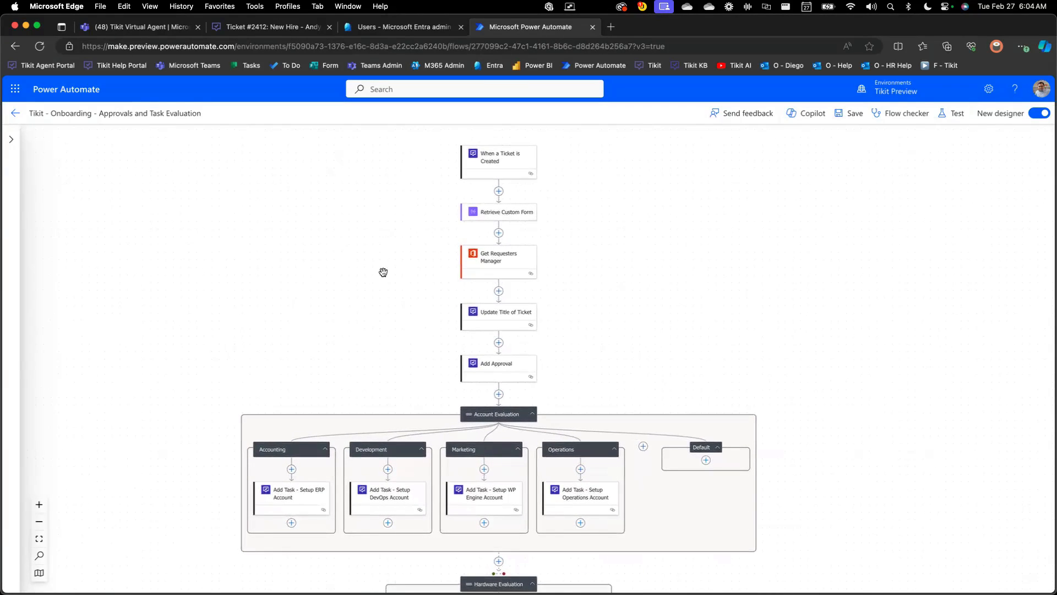
Review all parameters of the When a Ticket is Created trigger and the firstName, lastName and jobTitle fields in the Retrieve Custom Form schema
click(501, 162)
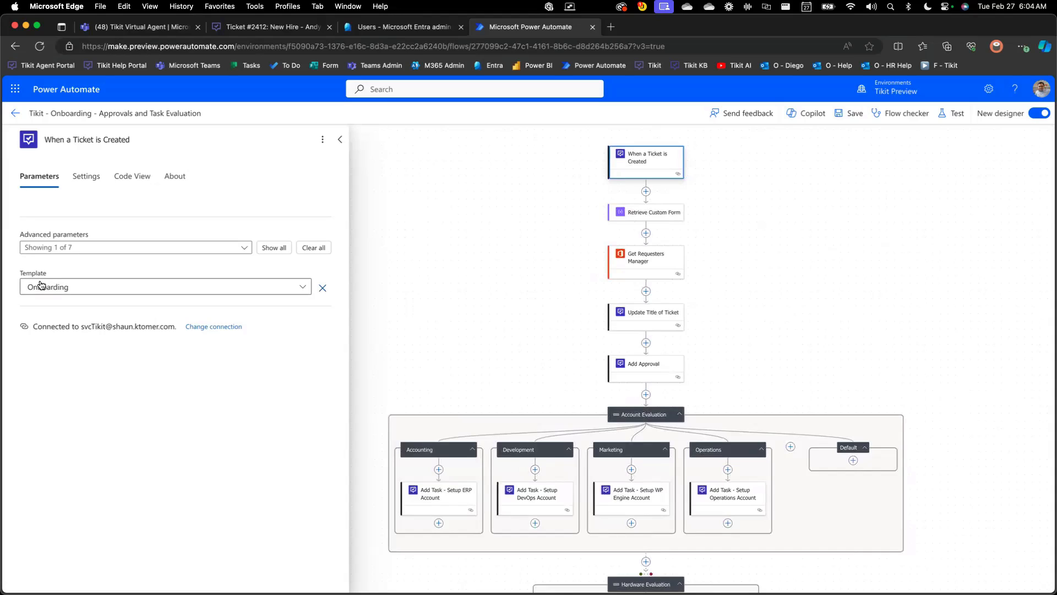
click(266, 247)
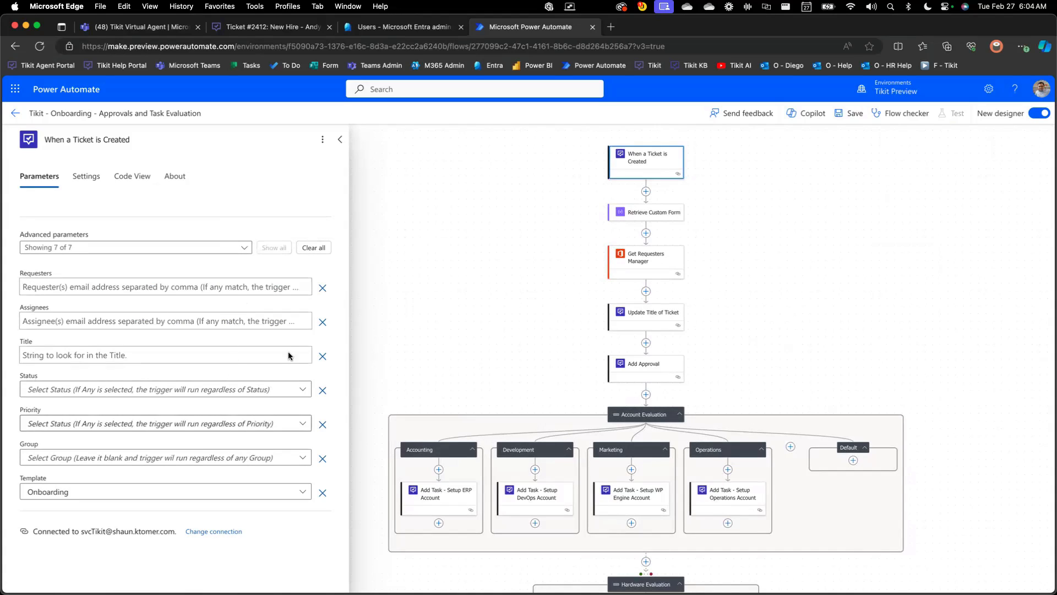
click(634, 214)
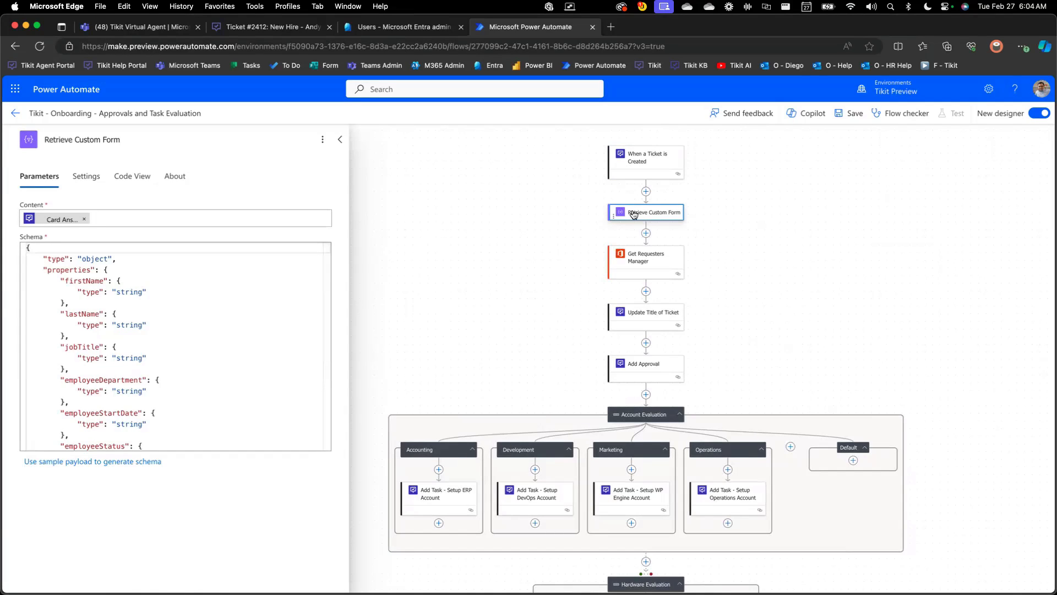
double_click(85, 282)
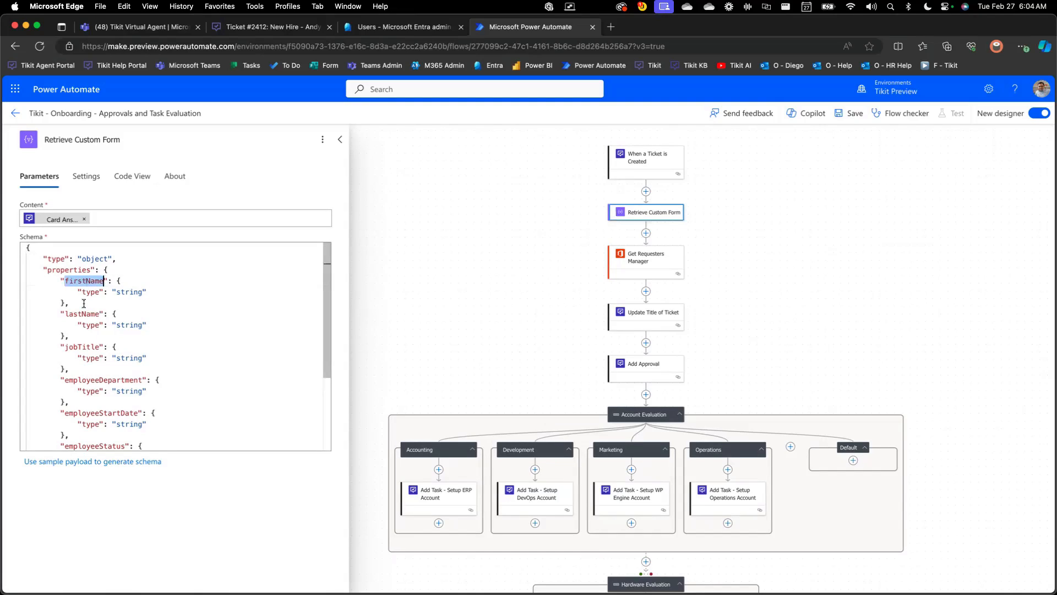
double_click(81, 315)
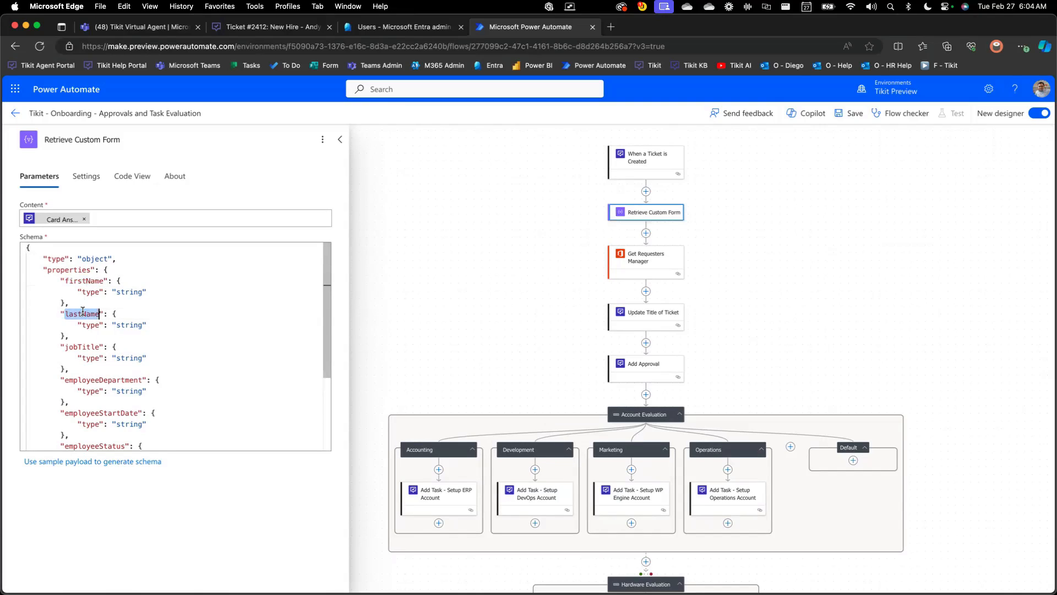
double_click(77, 347)
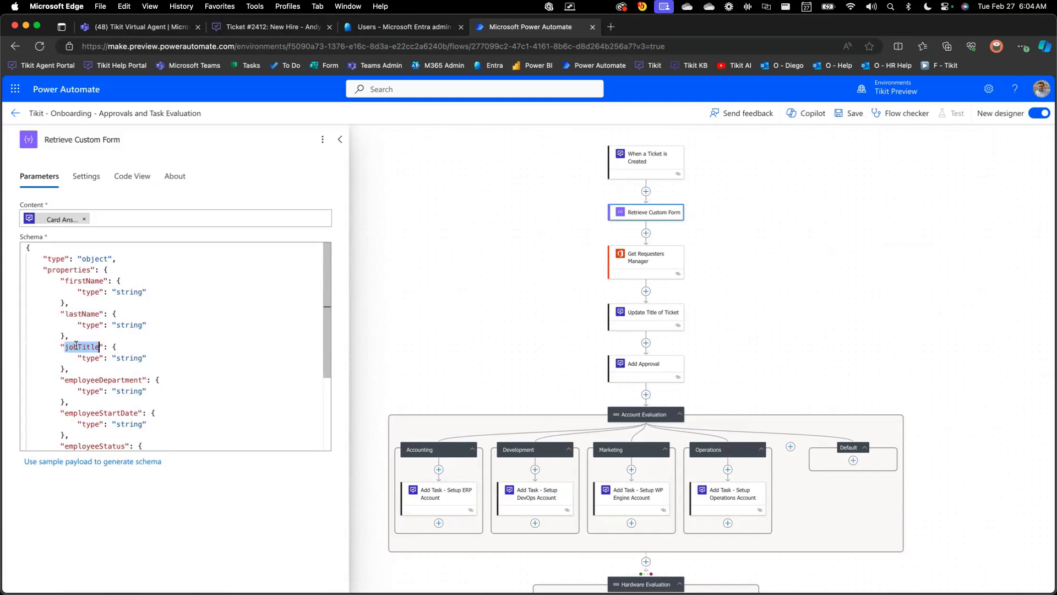
click(419, 273)
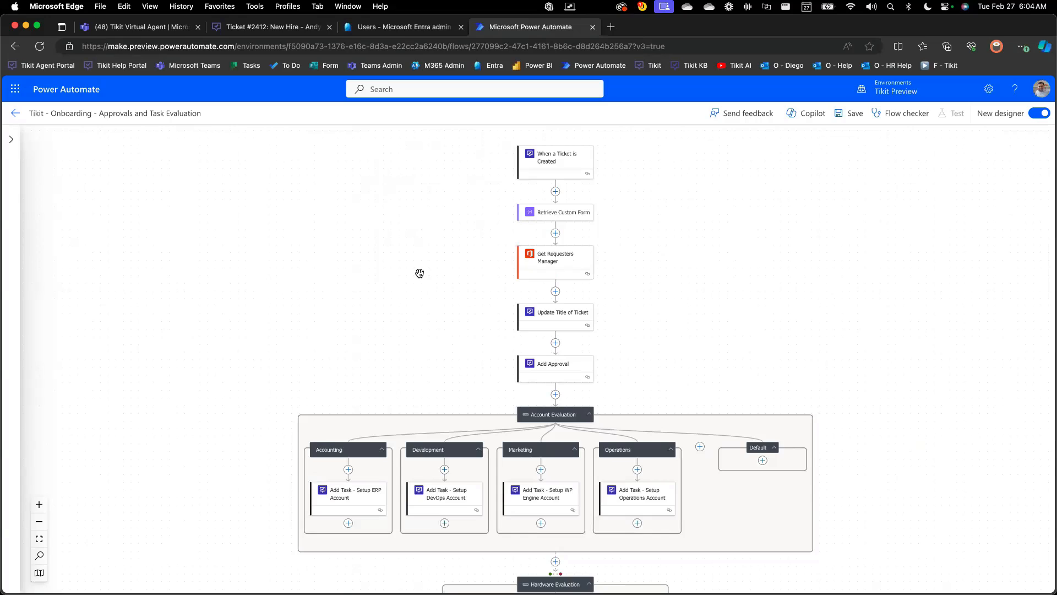
Examine the parameters of the Get Requesters Manager, Update Title of Ticket and Add Approval actions
scroll(420, 273, left, 2)
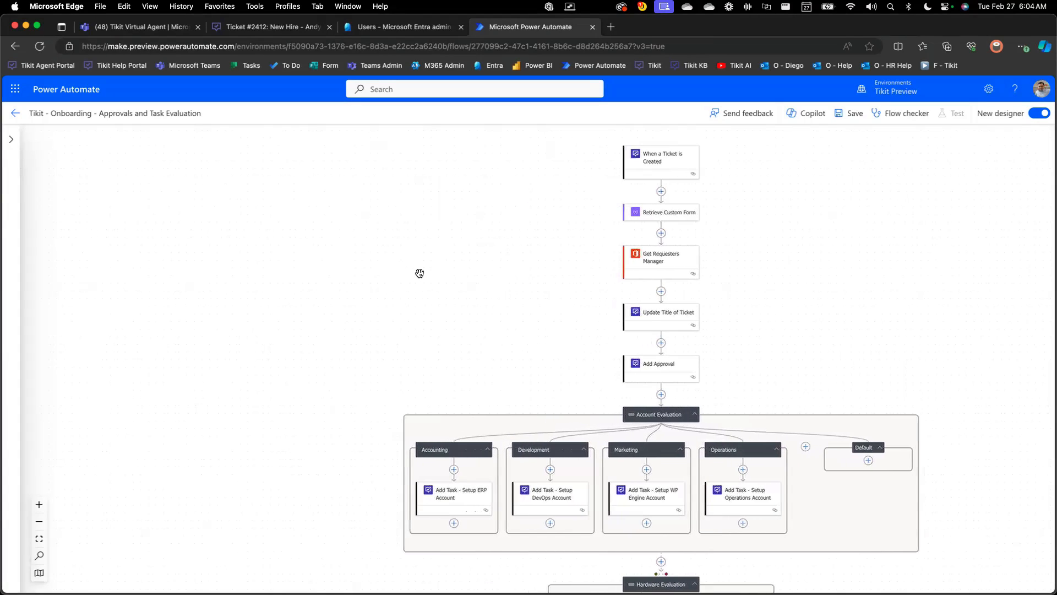
click(637, 268)
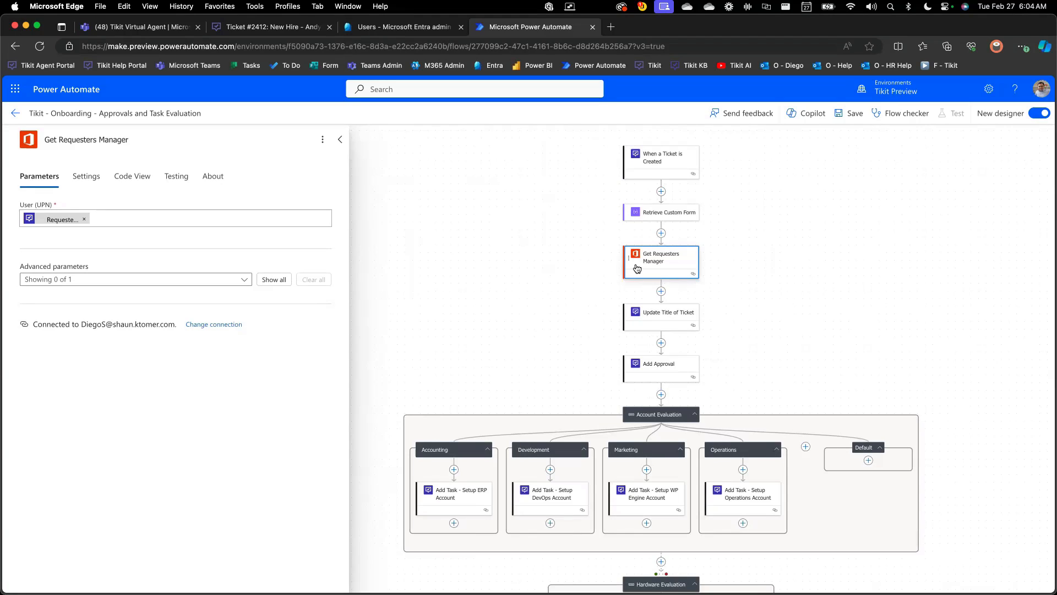
click(641, 318)
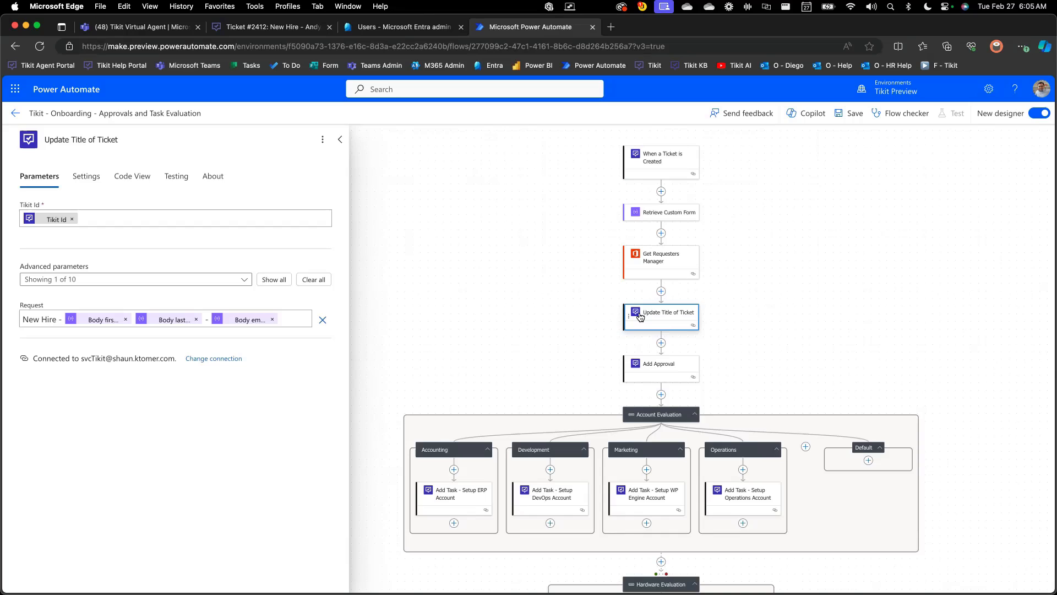
click(639, 368)
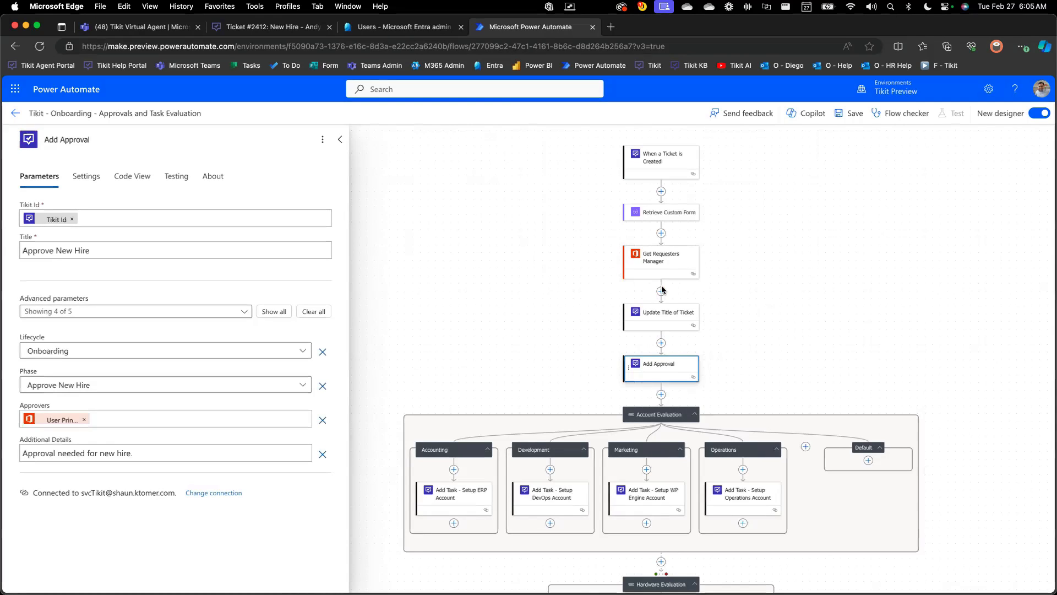
Review the Account Evaluation and Hardware Evaluation branches, and leave the flow designer without saving
scroll(674, 422, down, 3)
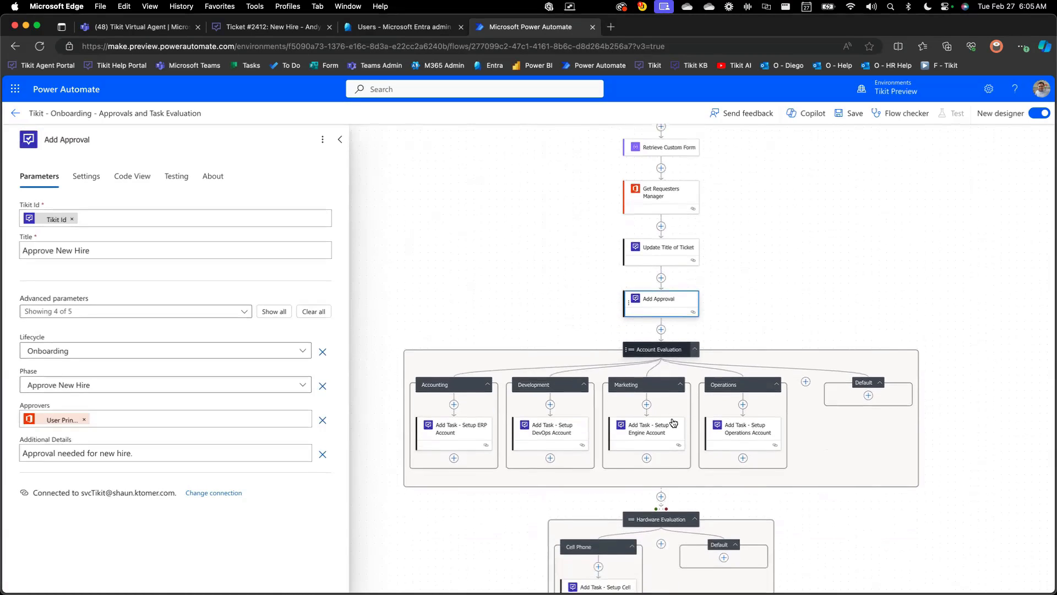
scroll(674, 422, down, 1)
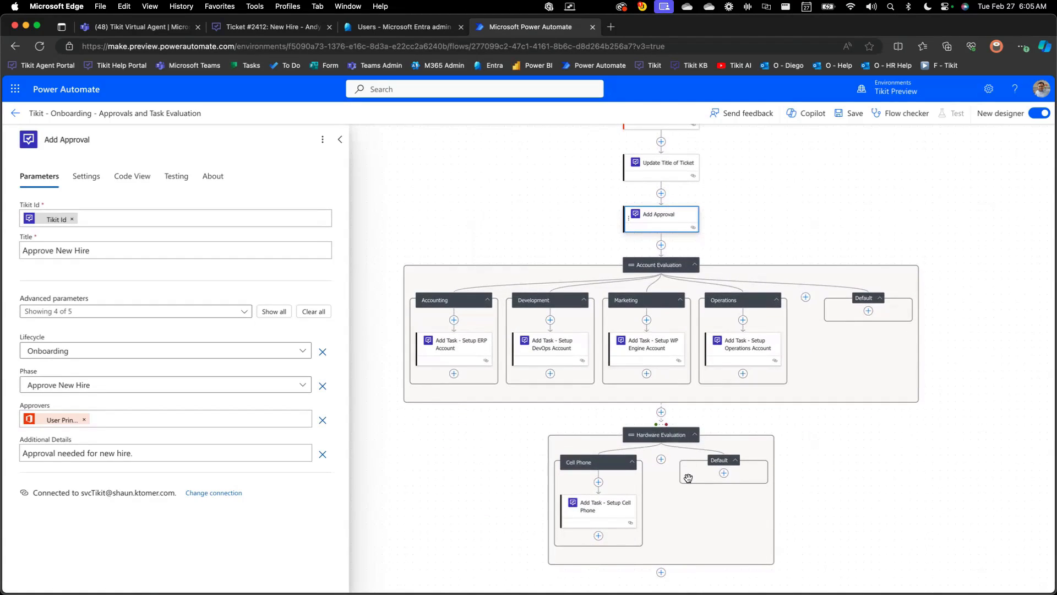
scroll(690, 337, up, 1)
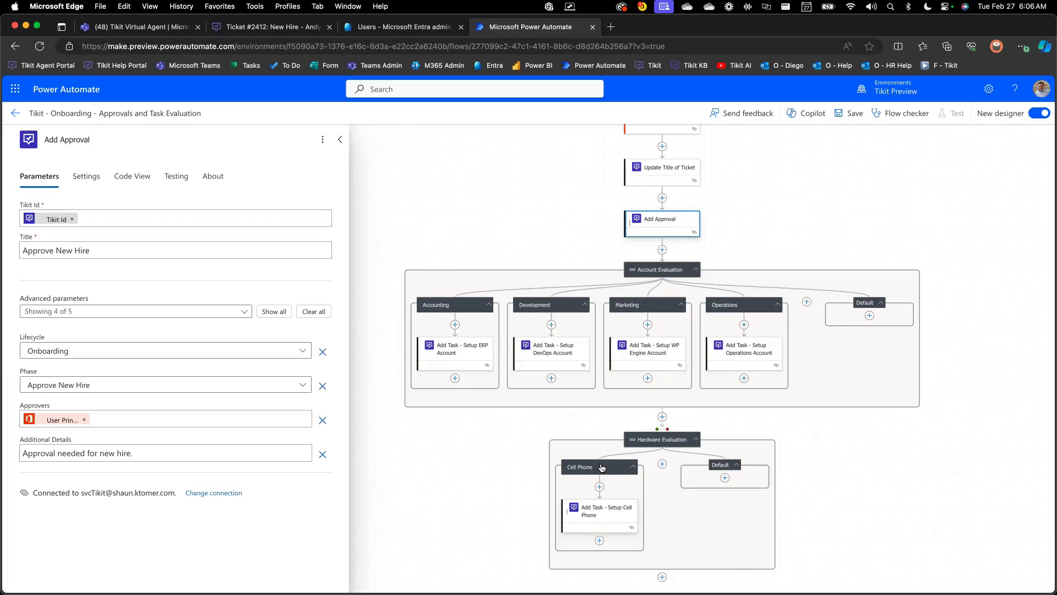
click(15, 113)
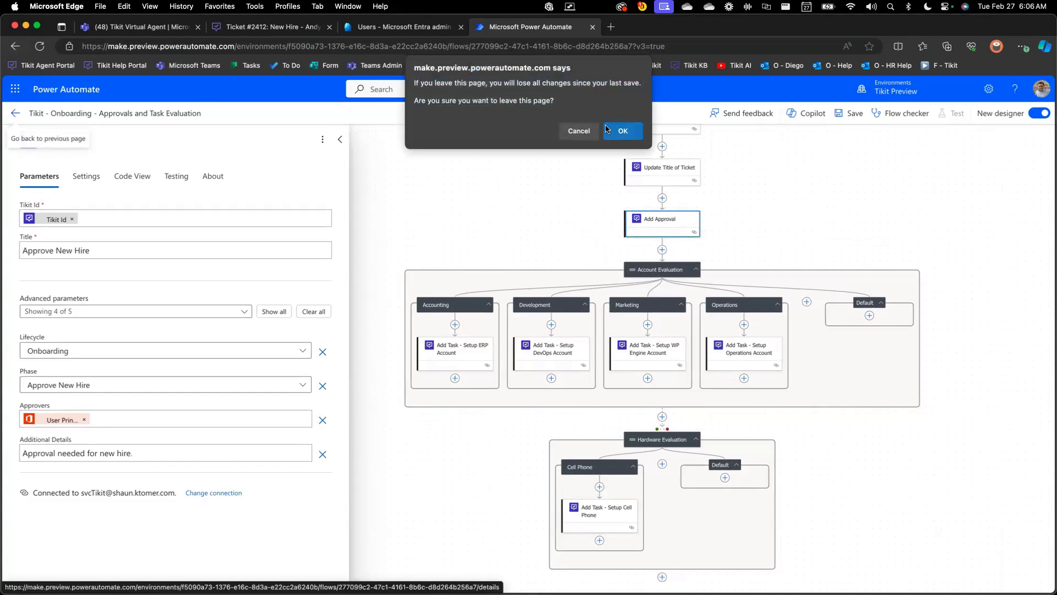
click(608, 131)
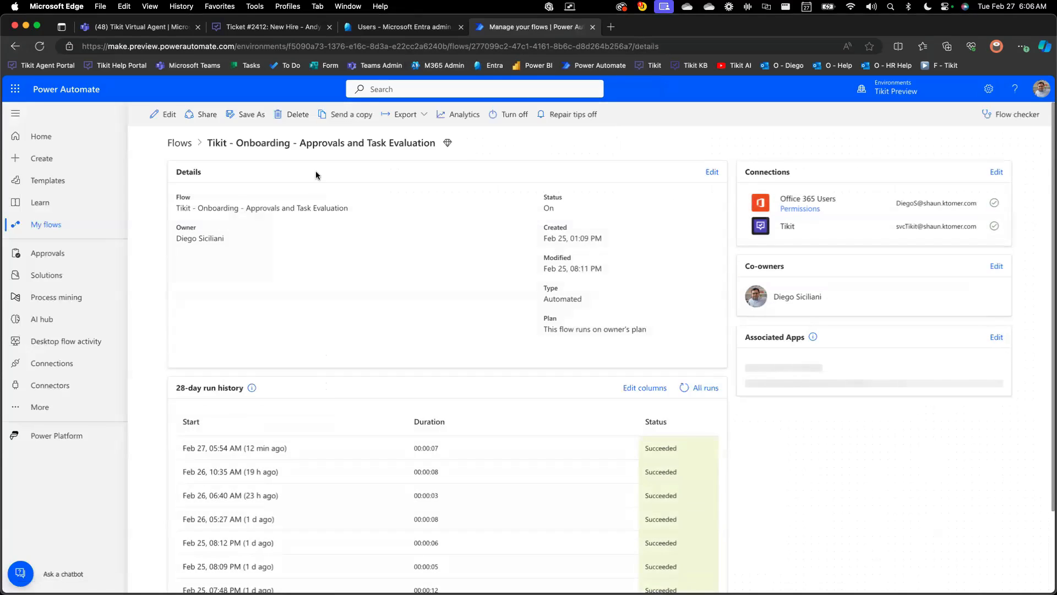
Open the "Tikit - Onboarding - Create Entra Account" flow for editing and review its When a Lifecycle PA Task Becomes Active trigger
click(78, 227)
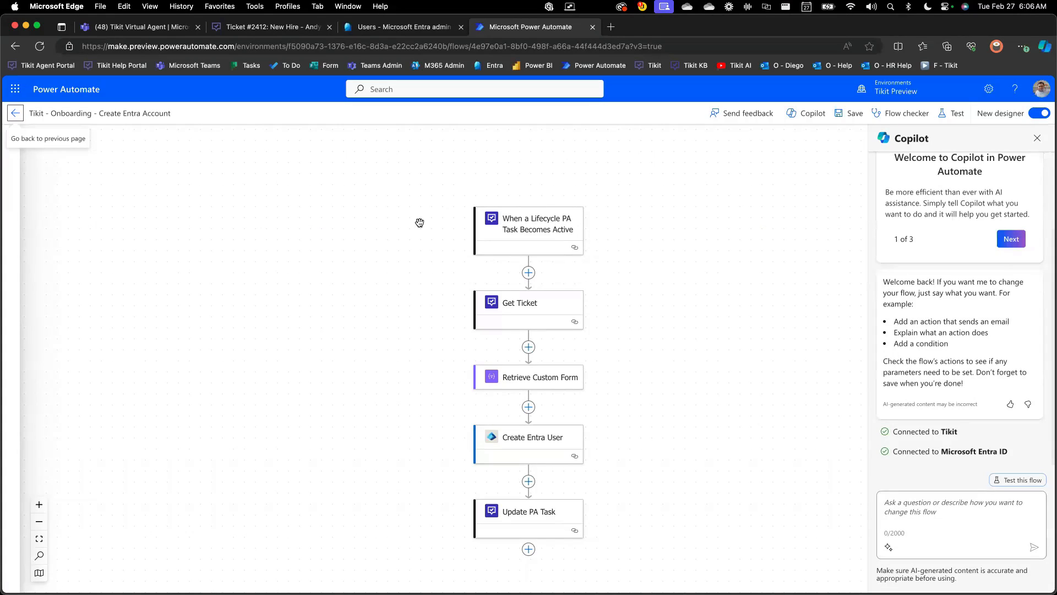
click(518, 232)
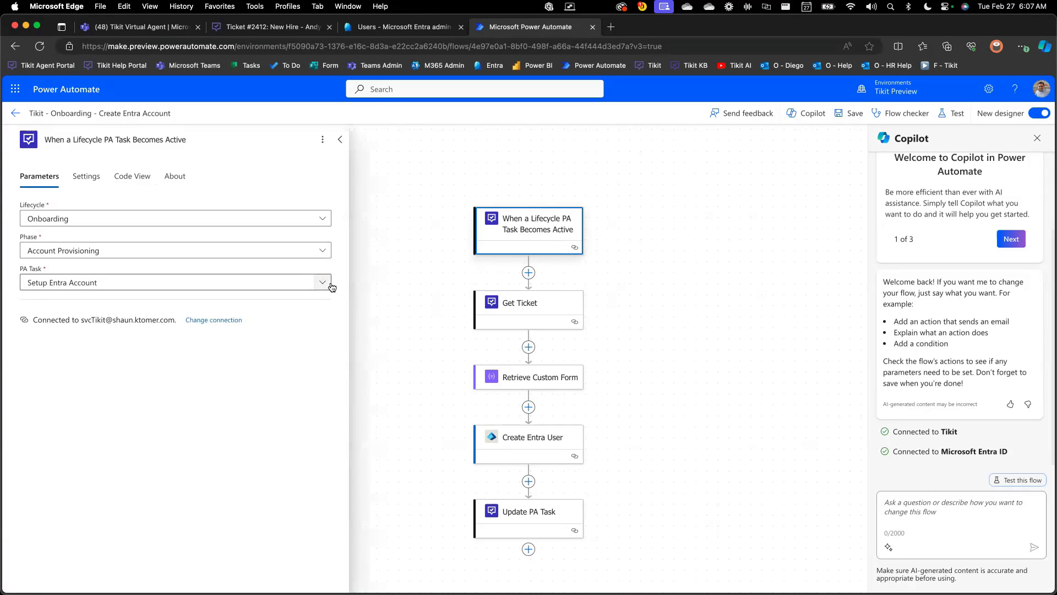
Review the parameters of the Create Entra User action and the available Status options of the Update PA Task action
click(518, 435)
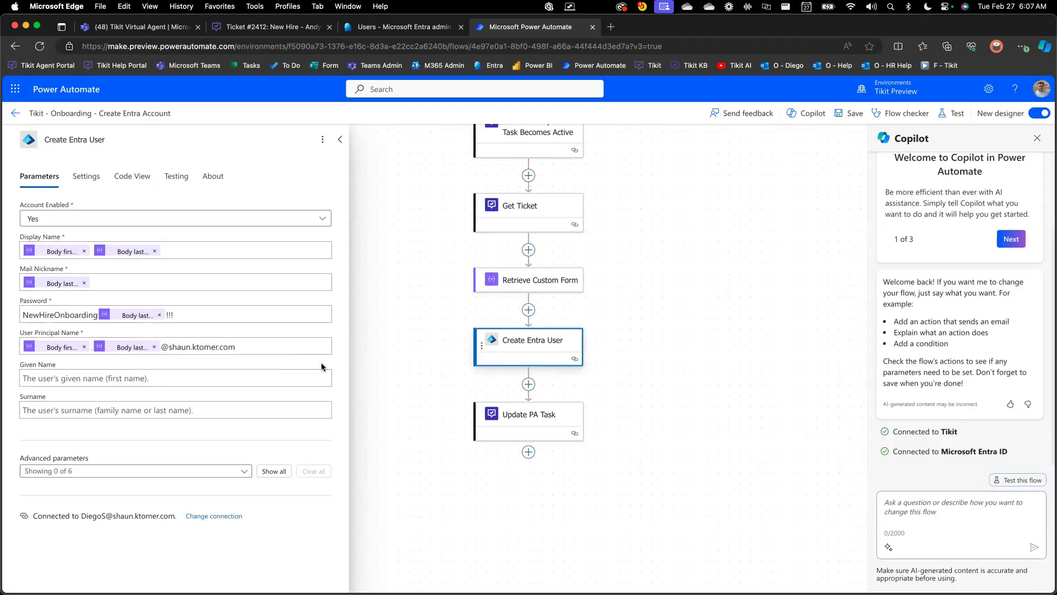
click(476, 415)
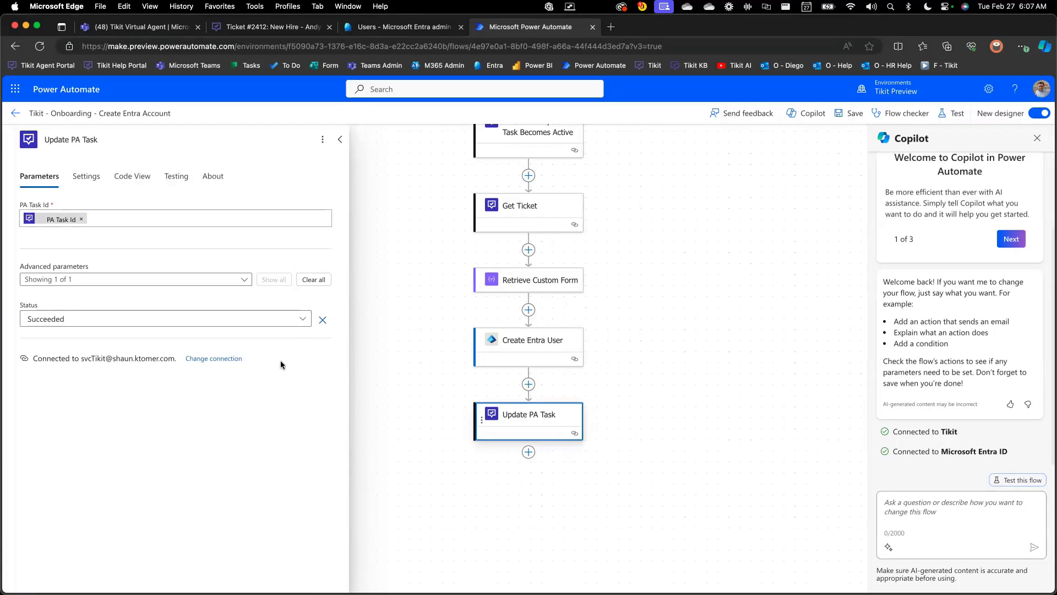
click(308, 321)
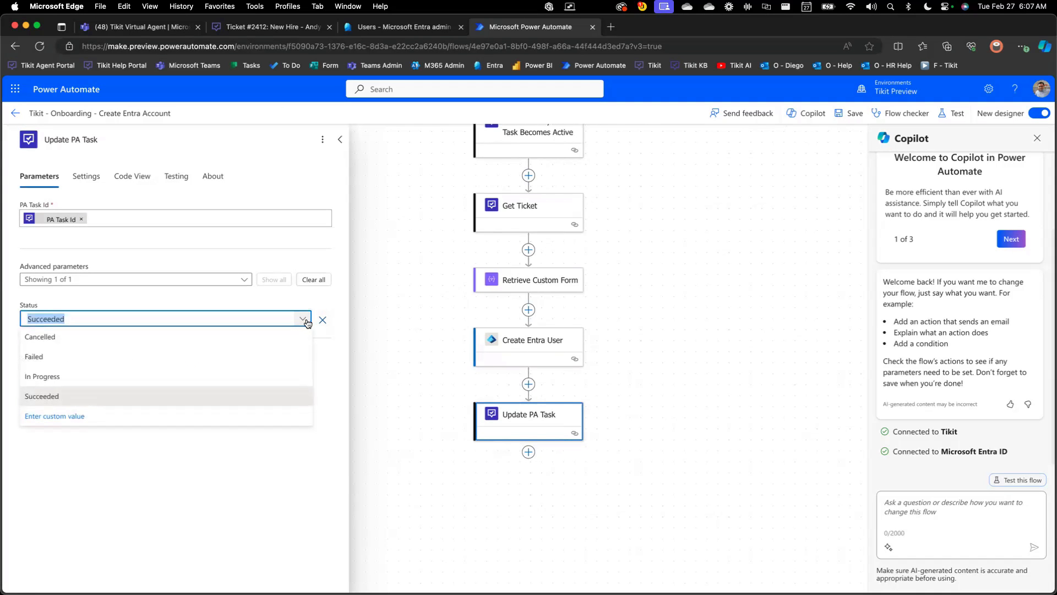
click(308, 321)
click(542, 403)
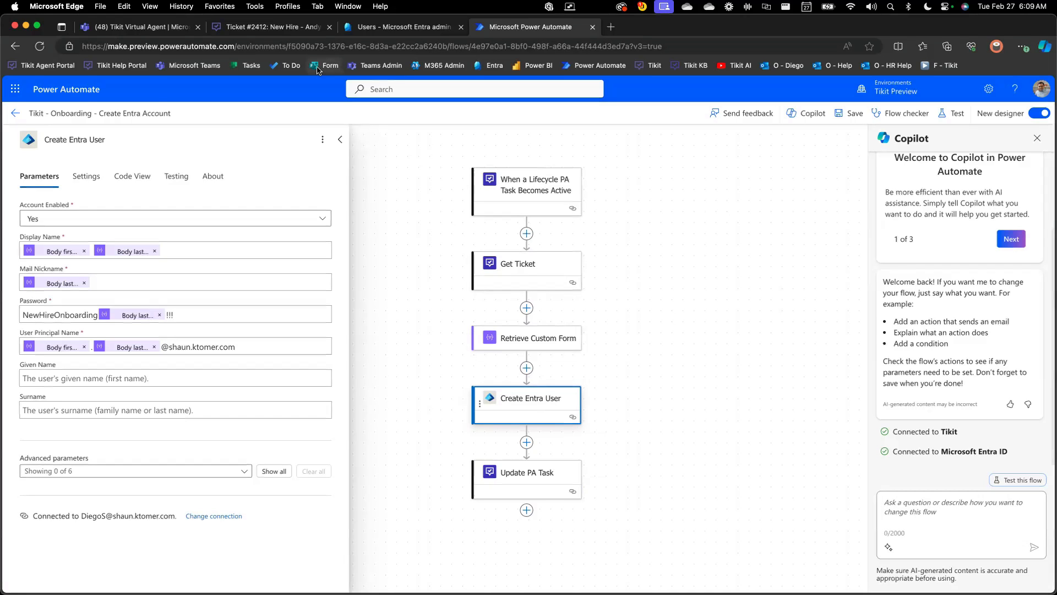
Return to the Tikit web portal and display the ticket list in the All Active view
click(276, 31)
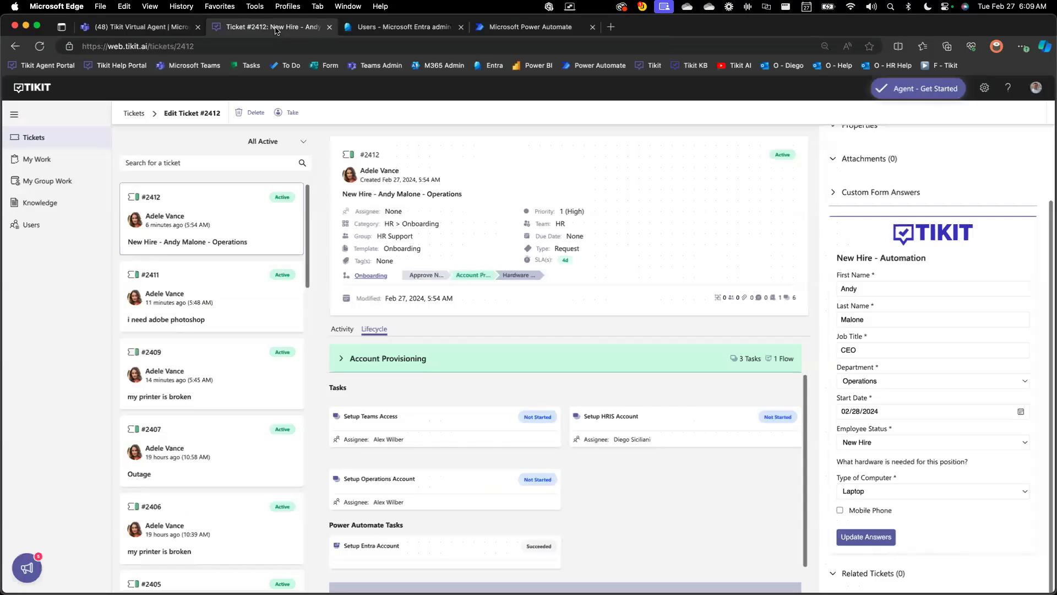
click(72, 136)
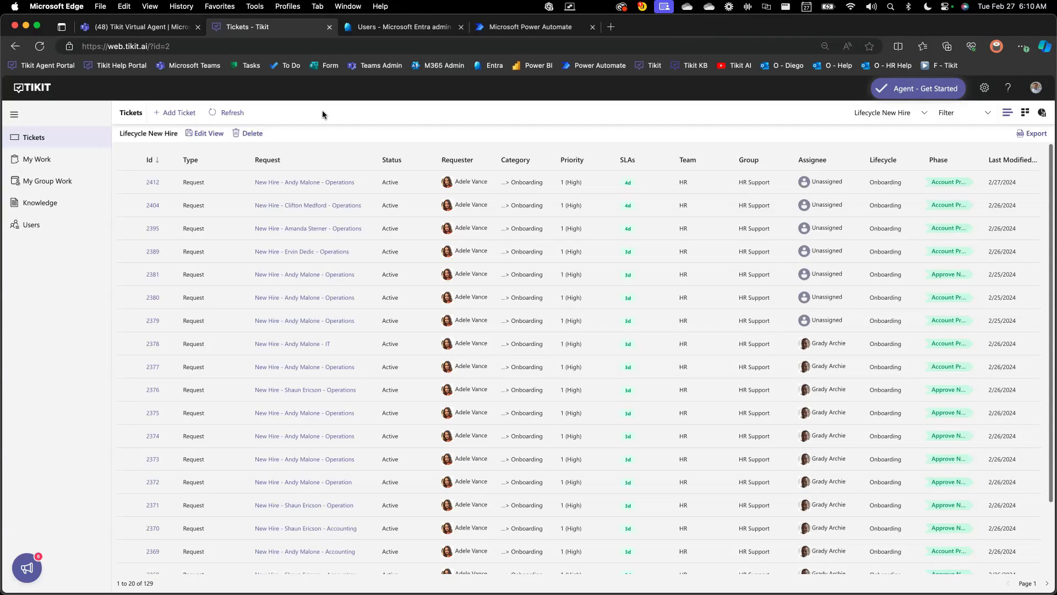
click(868, 112)
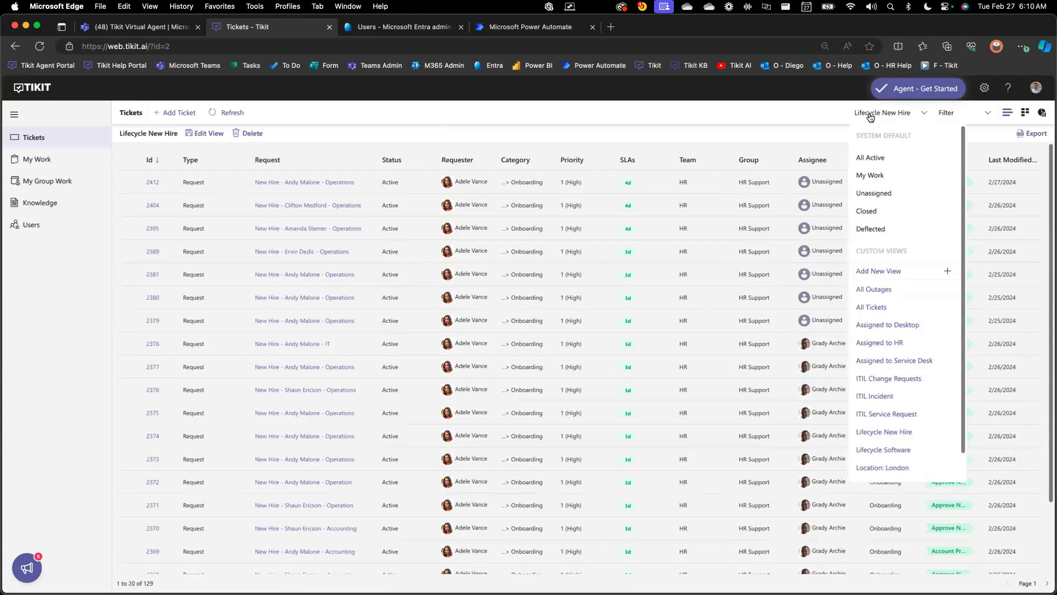
click(875, 158)
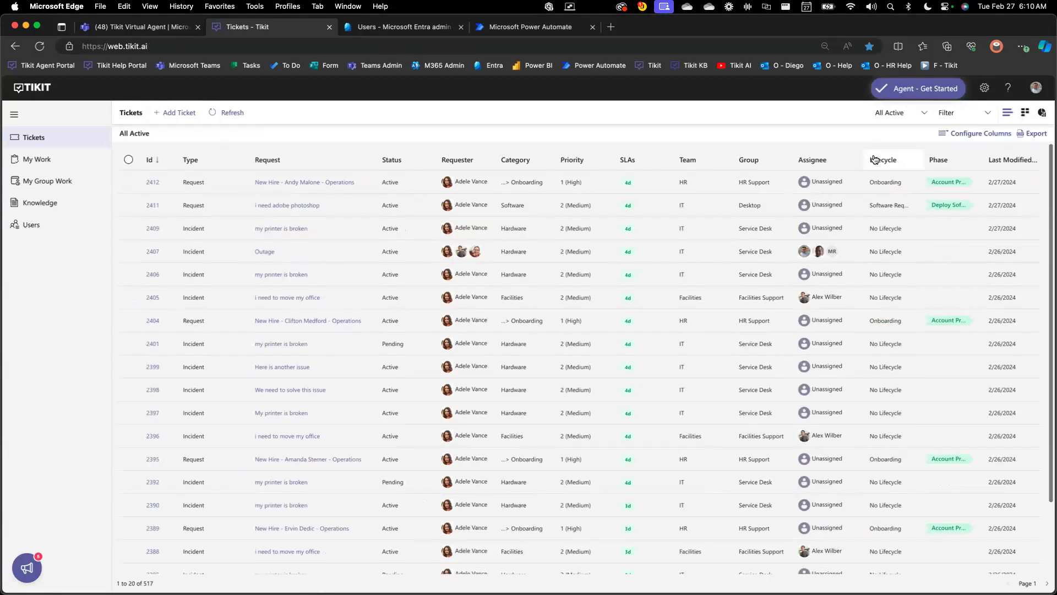
click(1022, 137)
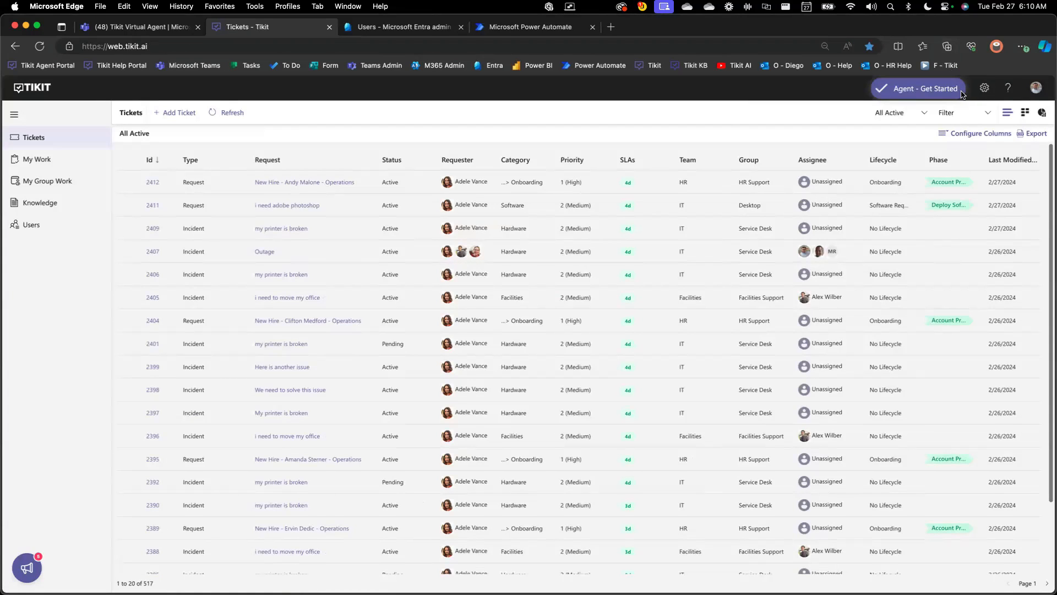
Open the ticket reports, set their period to This Year and look over the charts
click(1041, 113)
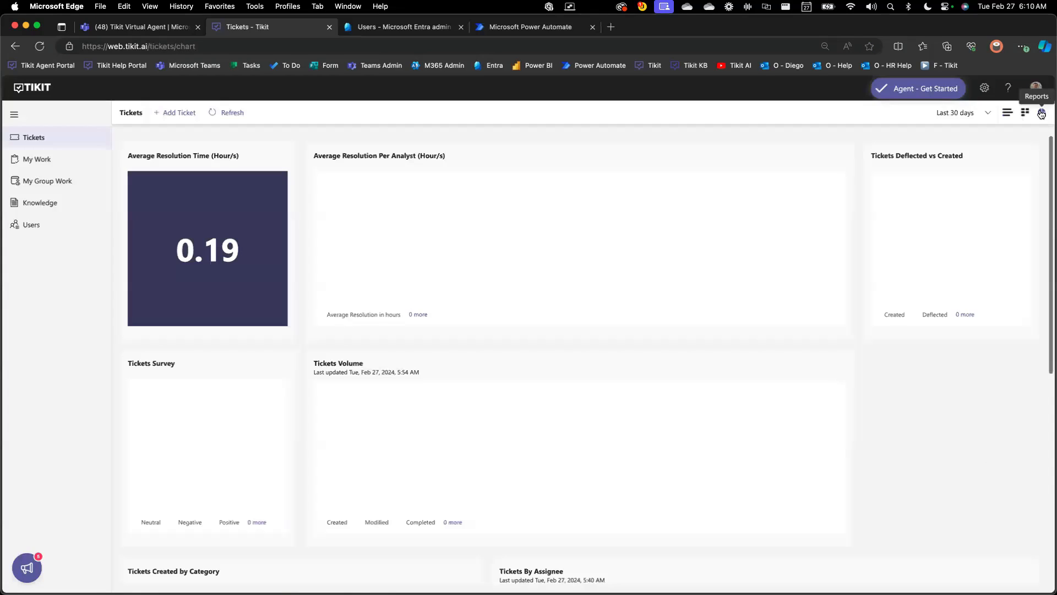
click(976, 119)
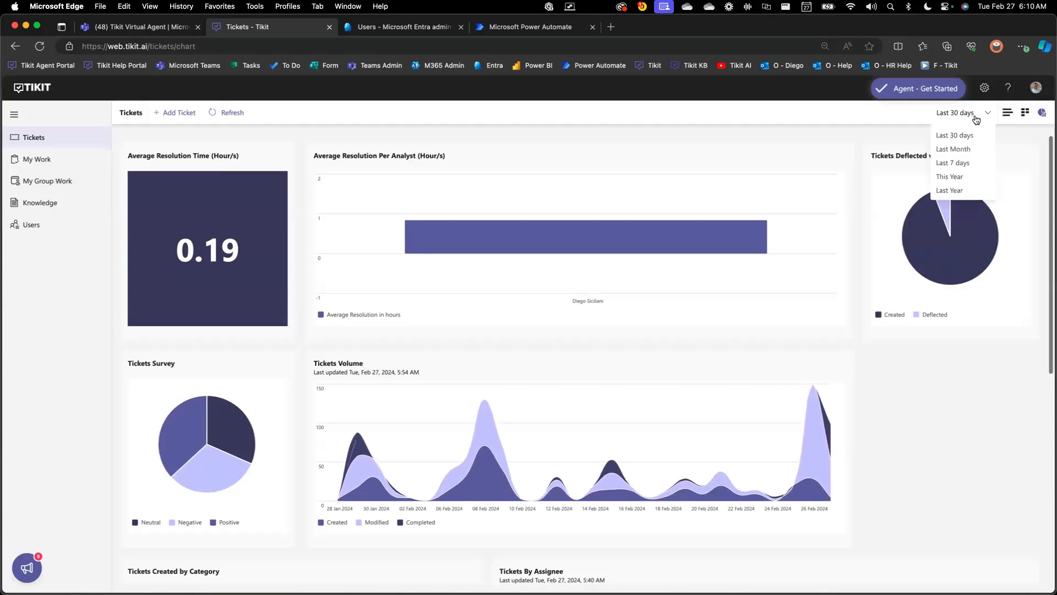
click(963, 177)
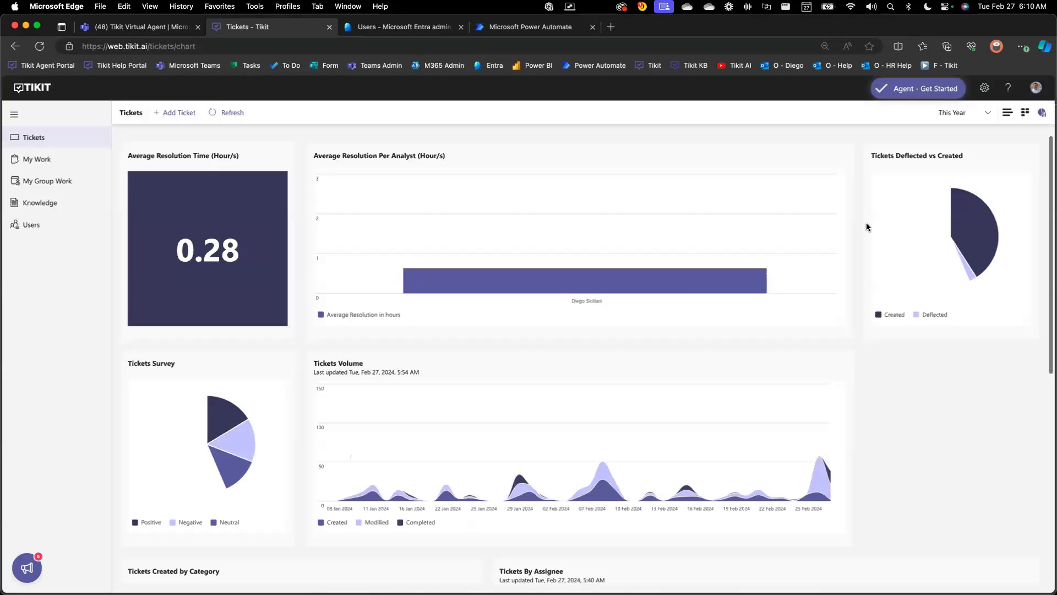
scroll(851, 236, down, 1)
scroll(852, 236, down, 5)
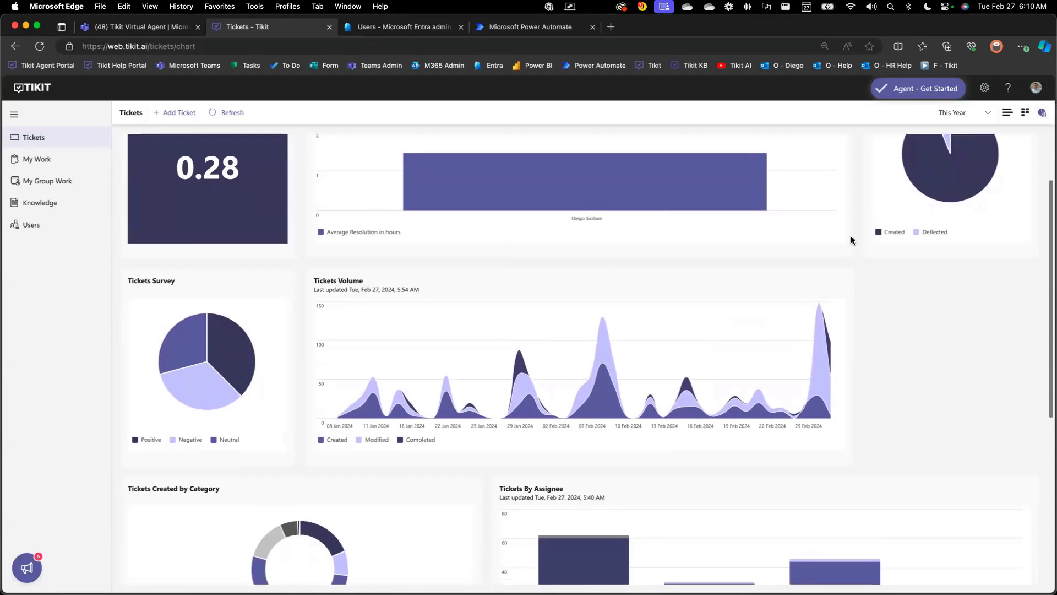
scroll(850, 240, up, 5)
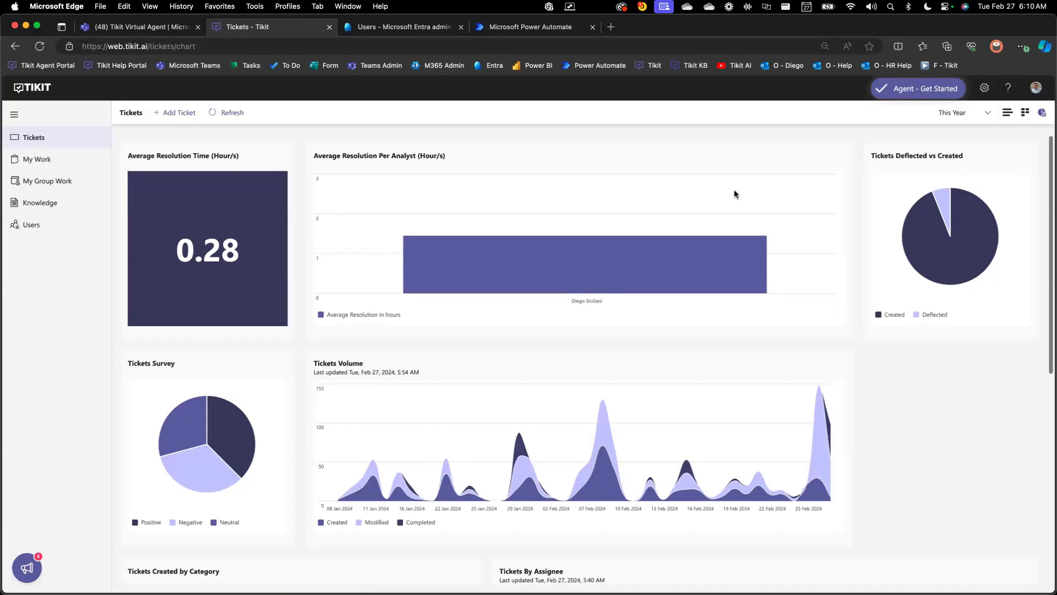
Switch to Microsoft Teams and view the Tickets page of the Tikit Power BI report in the IT team's General channel
click(179, 30)
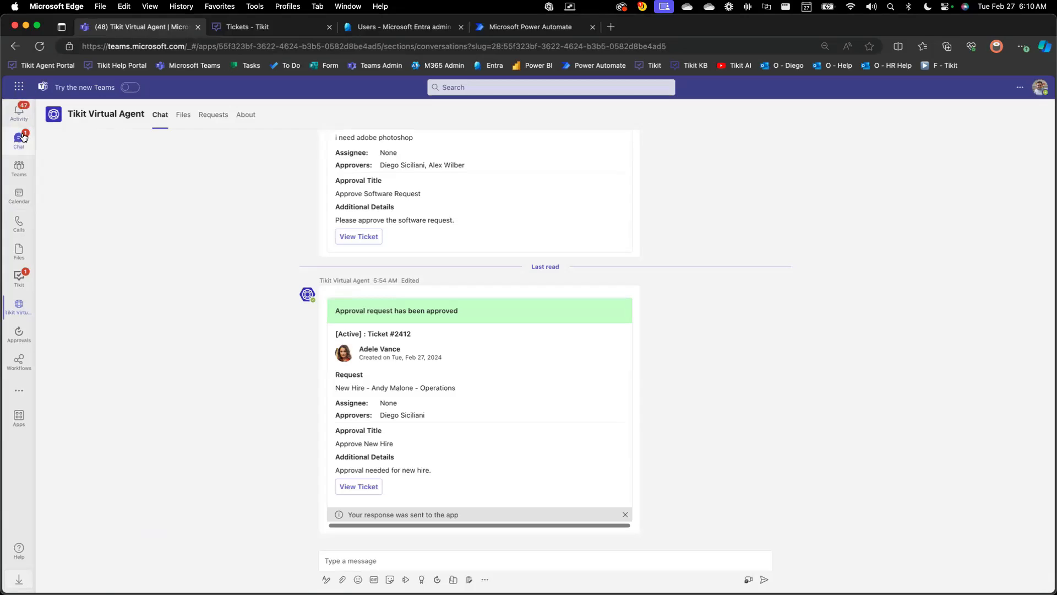
click(18, 168)
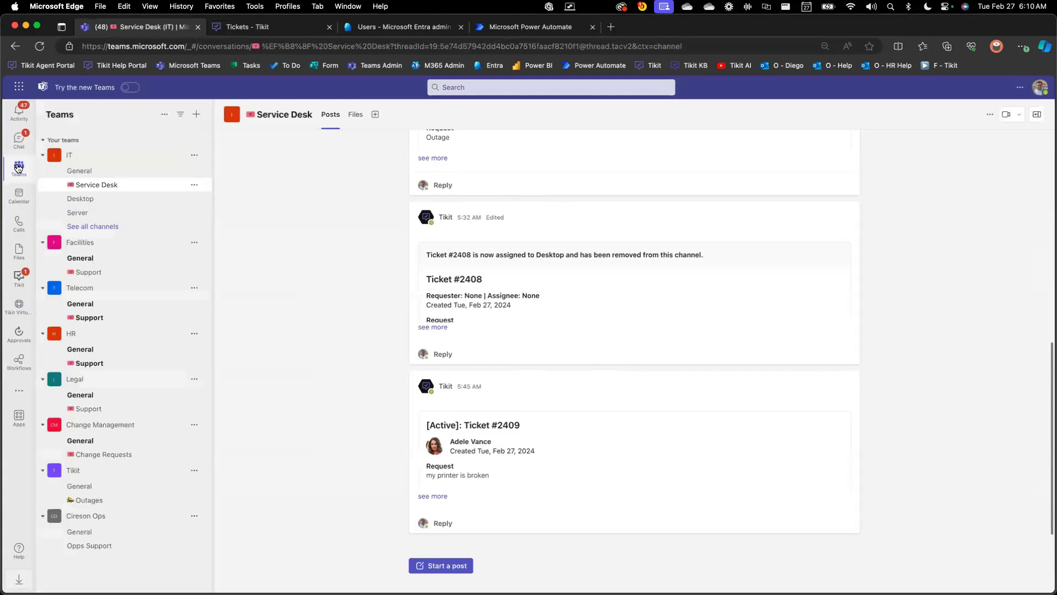
click(64, 170)
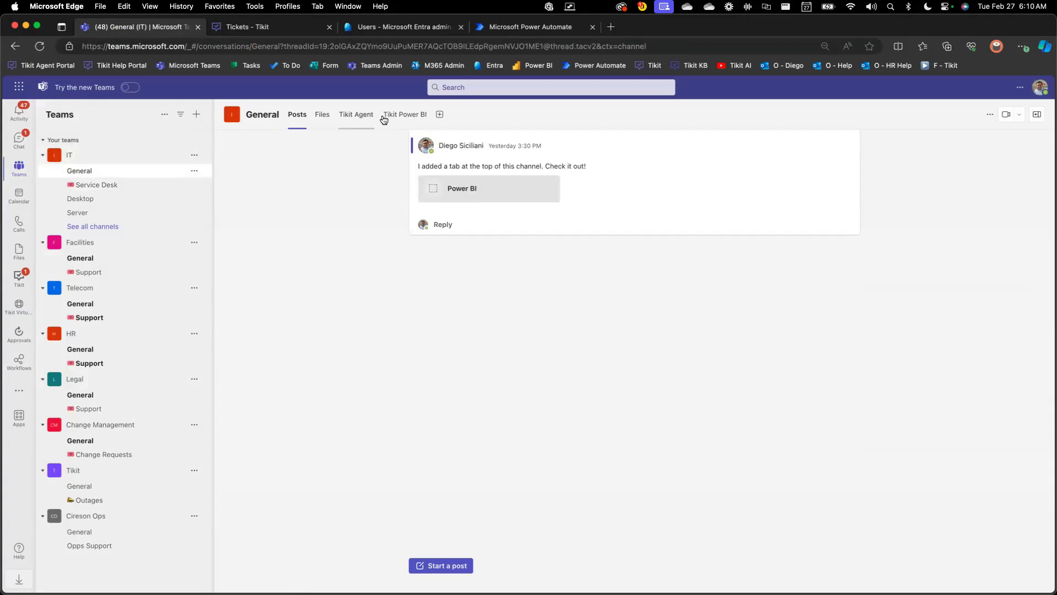
click(401, 115)
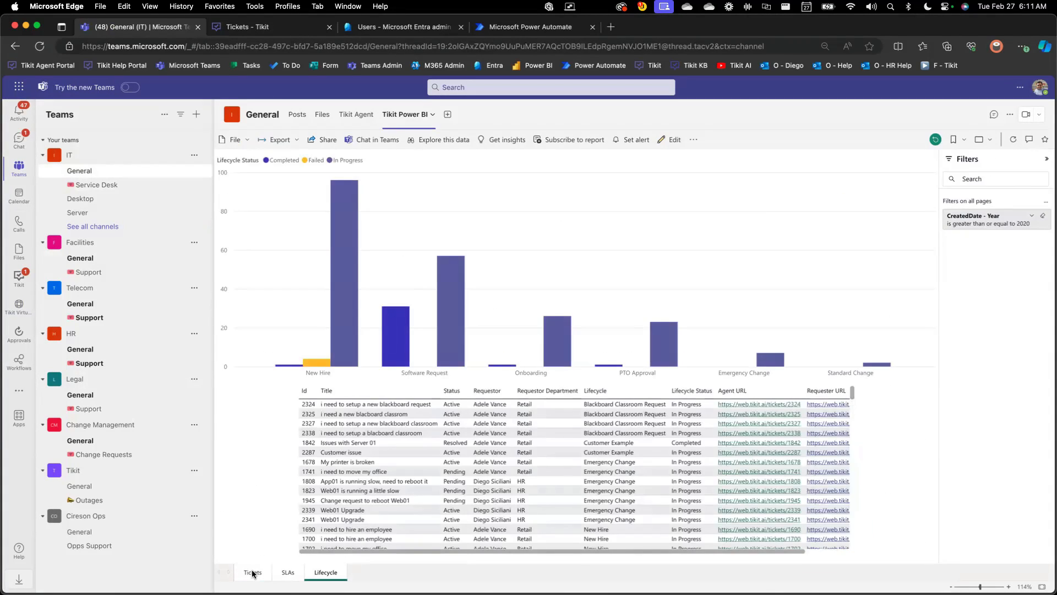
click(252, 573)
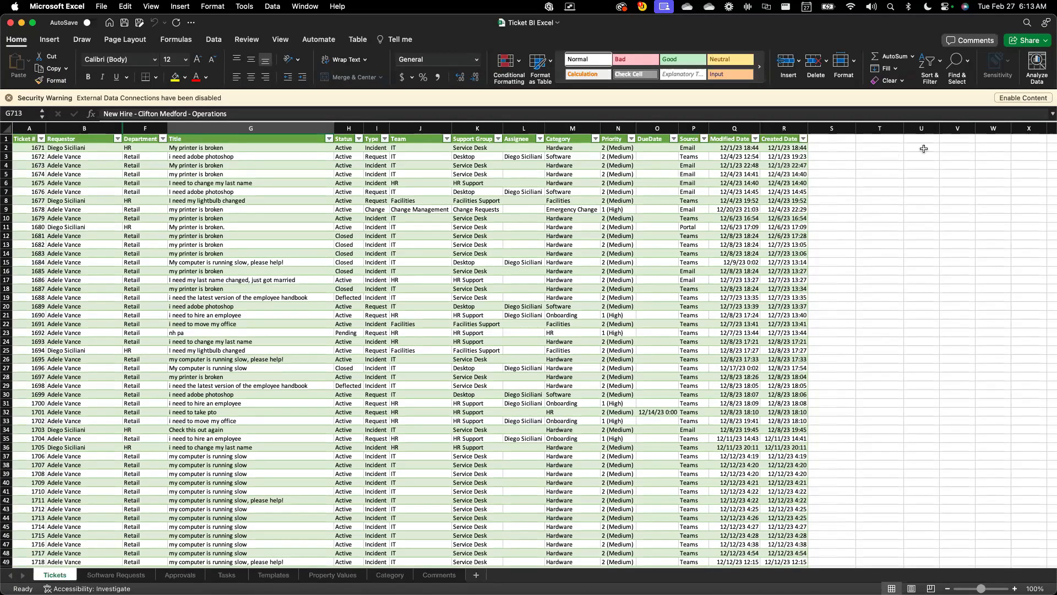
In the Ticket BI Excel workbook in Microsoft Excel, enable the external data connections and refresh all data
click(1001, 100)
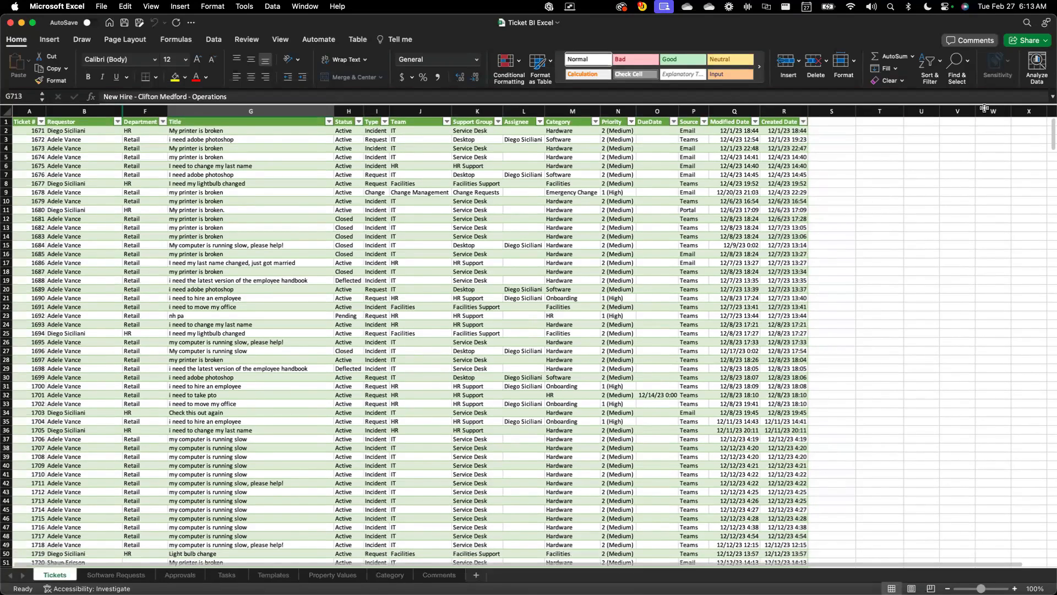
click(423, 306)
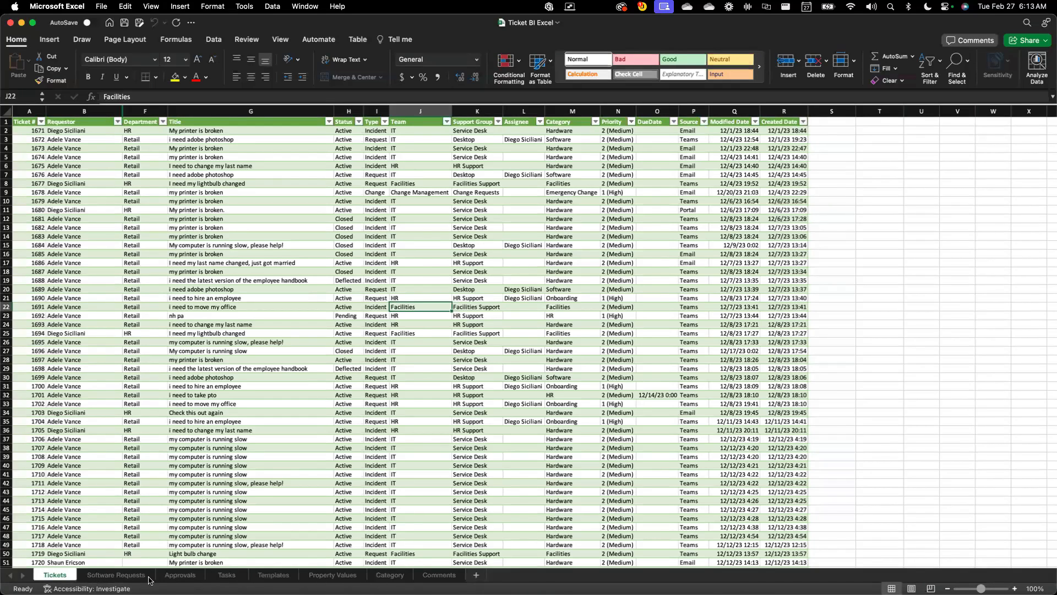
click(227, 423)
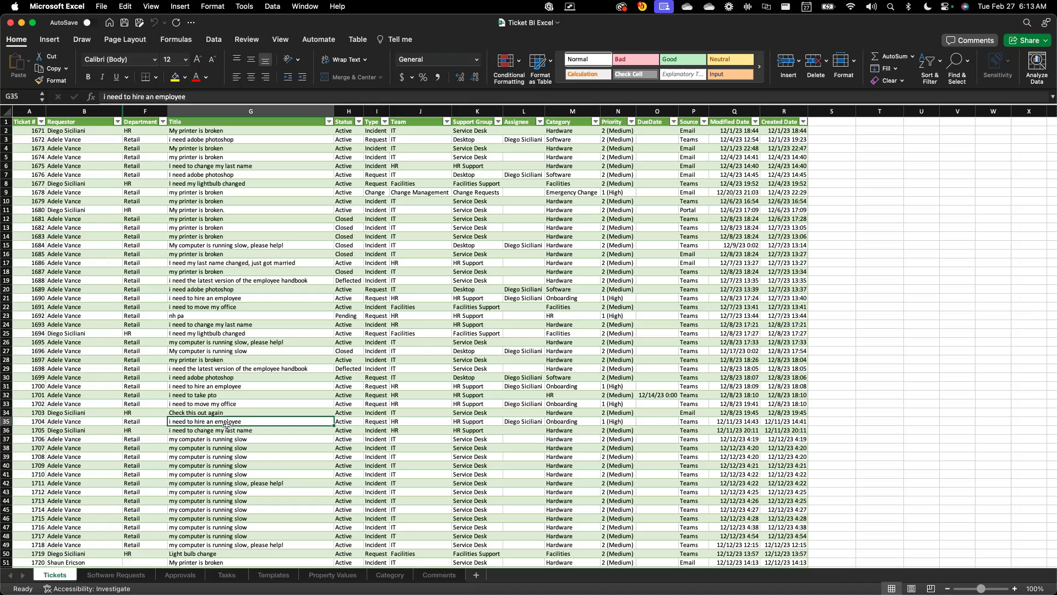
click(214, 40)
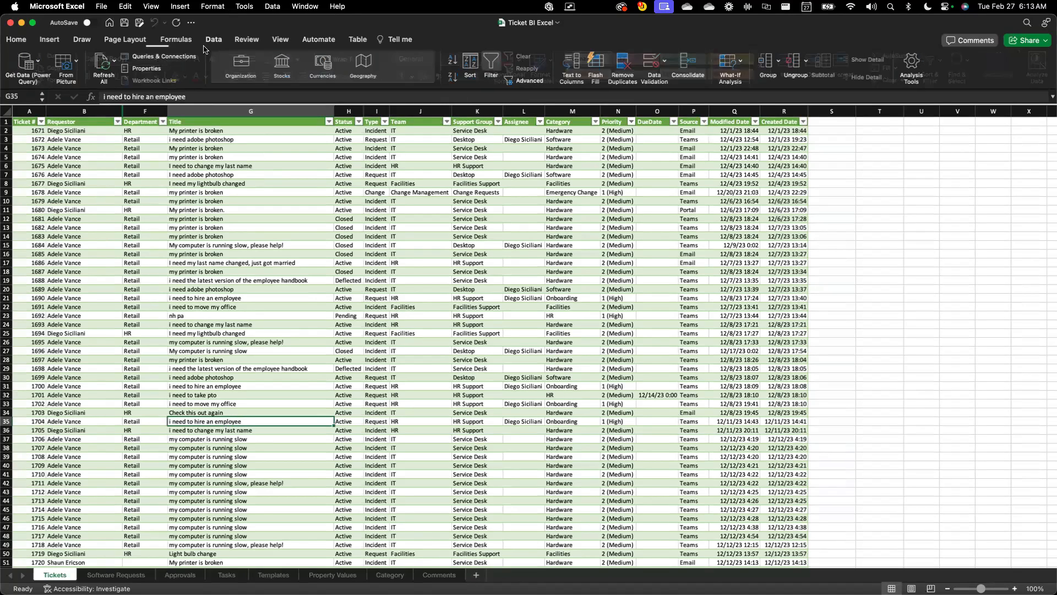
click(95, 65)
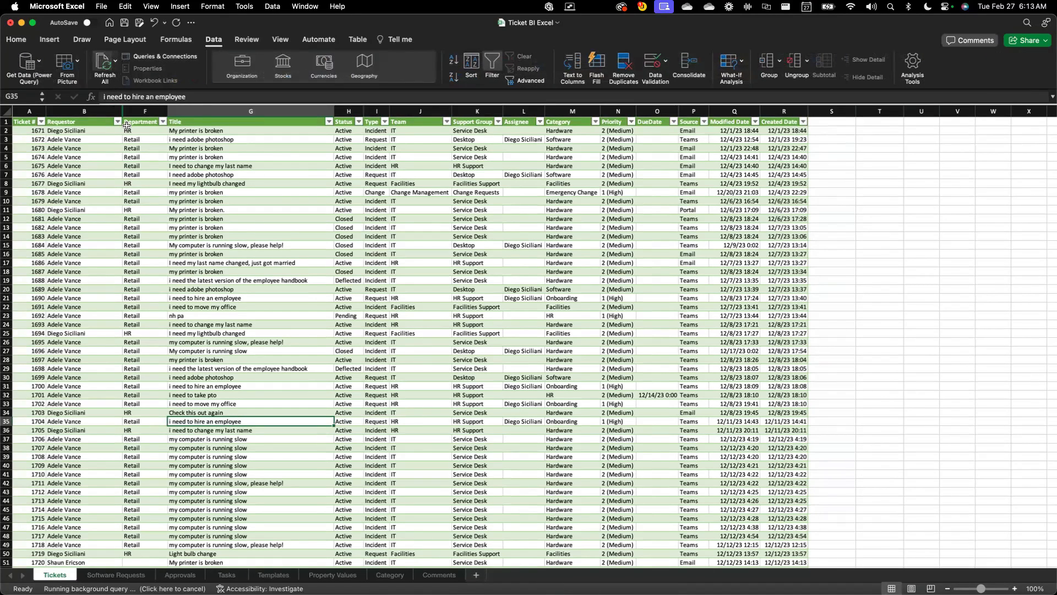
click(198, 166)
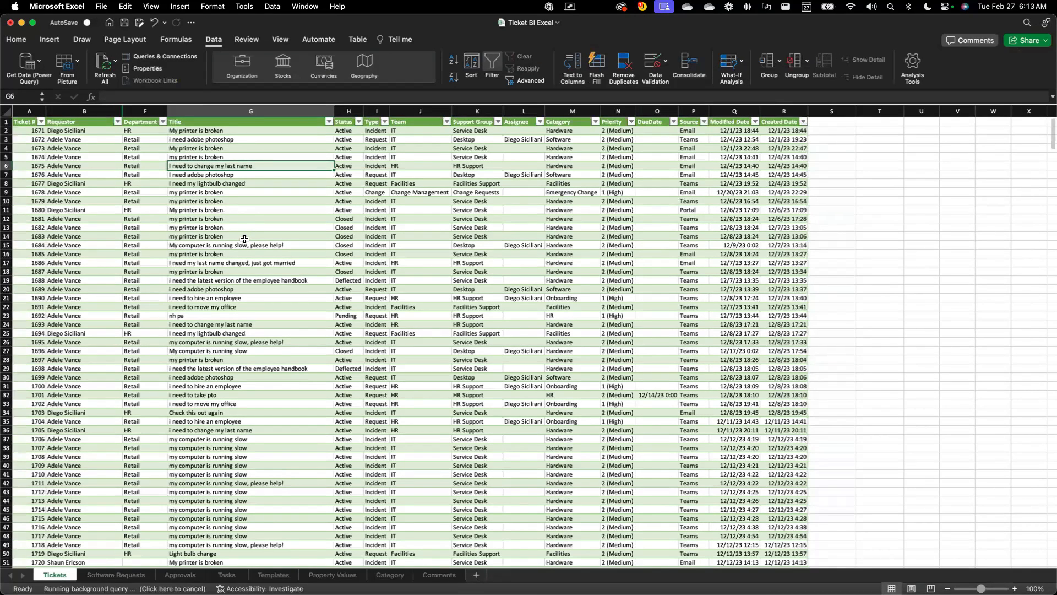
click(244, 239)
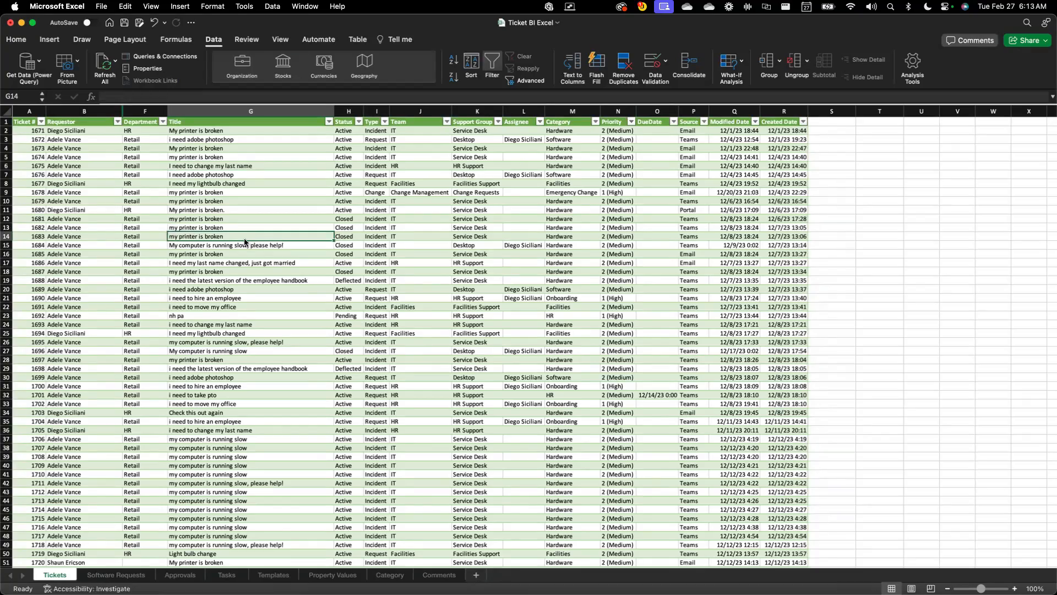
Examine the newest ticket rows at the end of the Tickets sheet
scroll(244, 242, down, 20)
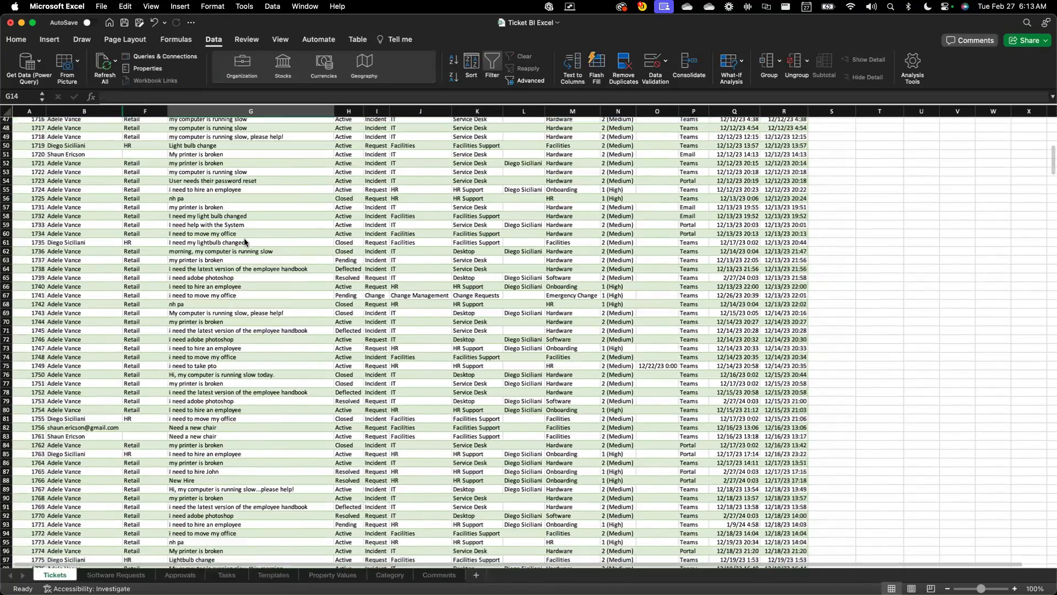
scroll(245, 241, down, 20)
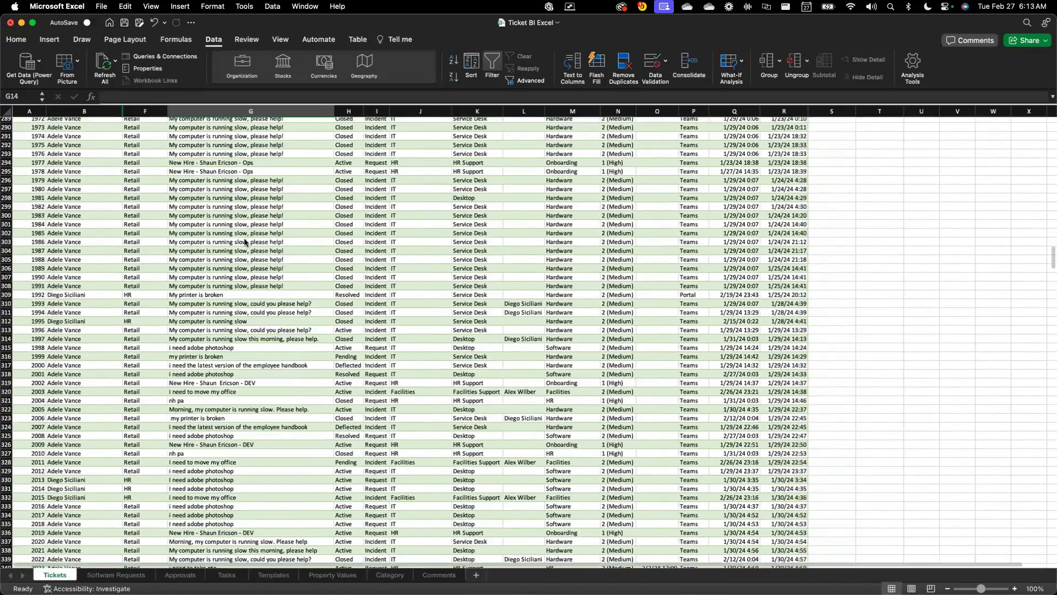
scroll(245, 243, down, 20)
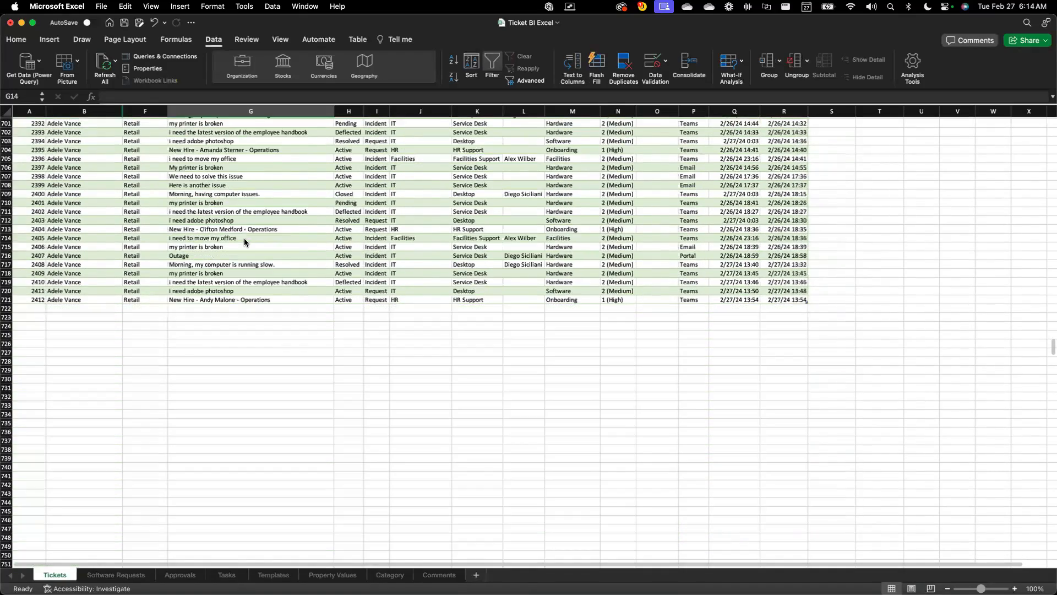
scroll(245, 242, down, 3)
key(super+a)
click(224, 225)
click(222, 216)
drag(223, 216, 223, 224)
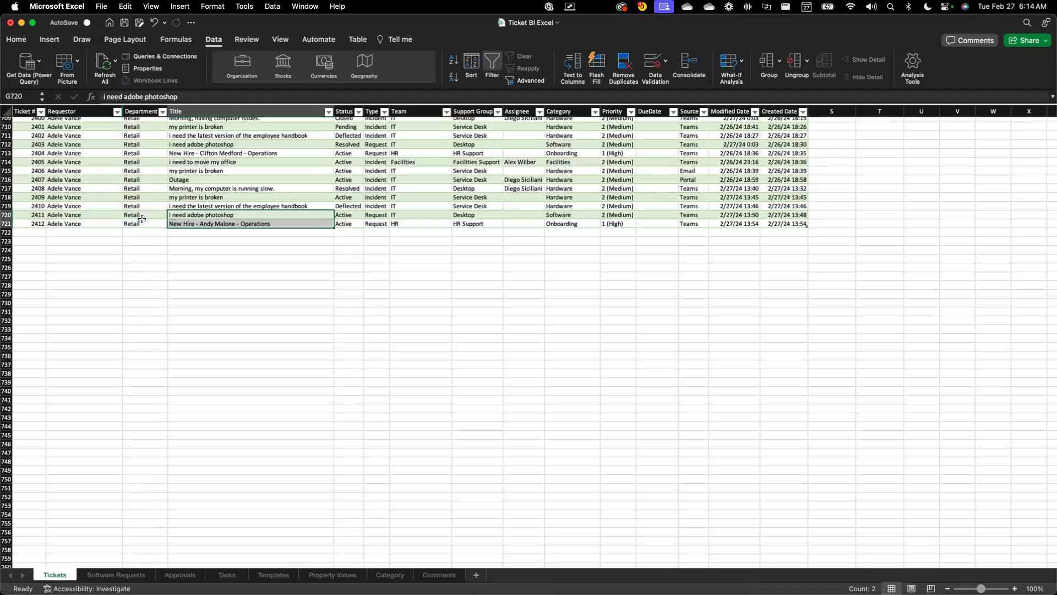
click(6, 223)
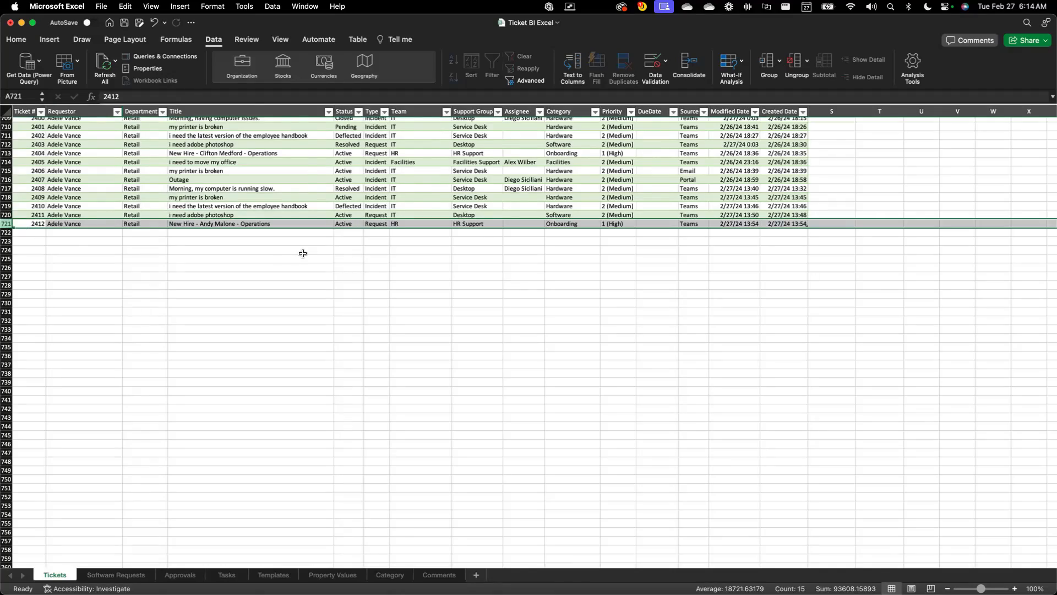
Filter the Team column of the Tickets sheet to show only HR
scroll(303, 253, up, 20)
scroll(303, 253, up, 10)
scroll(356, 235, up, 15)
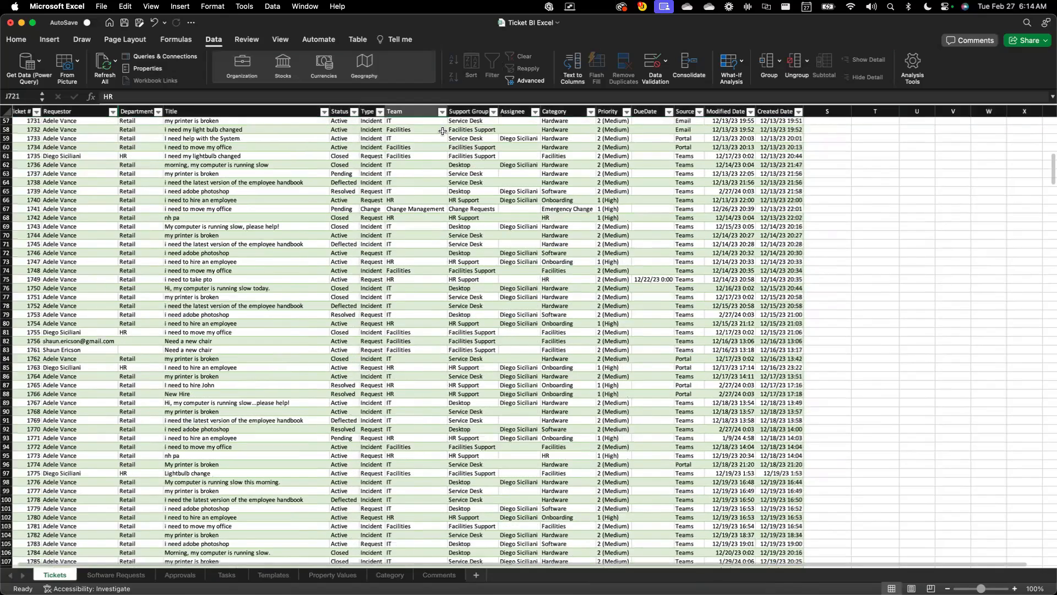
click(442, 111)
click(475, 242)
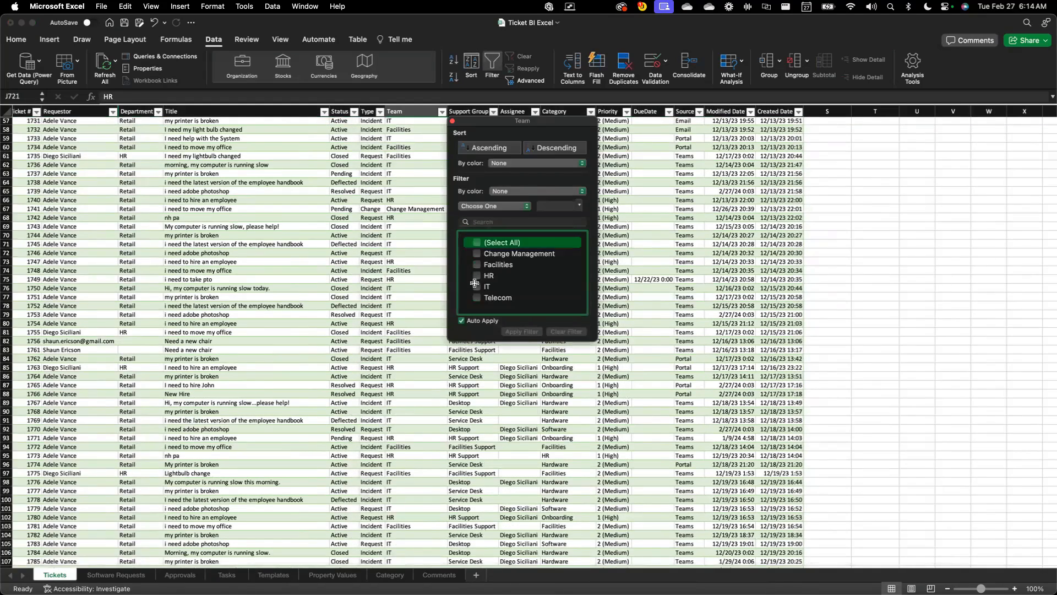
click(477, 275)
Filter the Status column to show only Active tickets
click(357, 134)
click(355, 112)
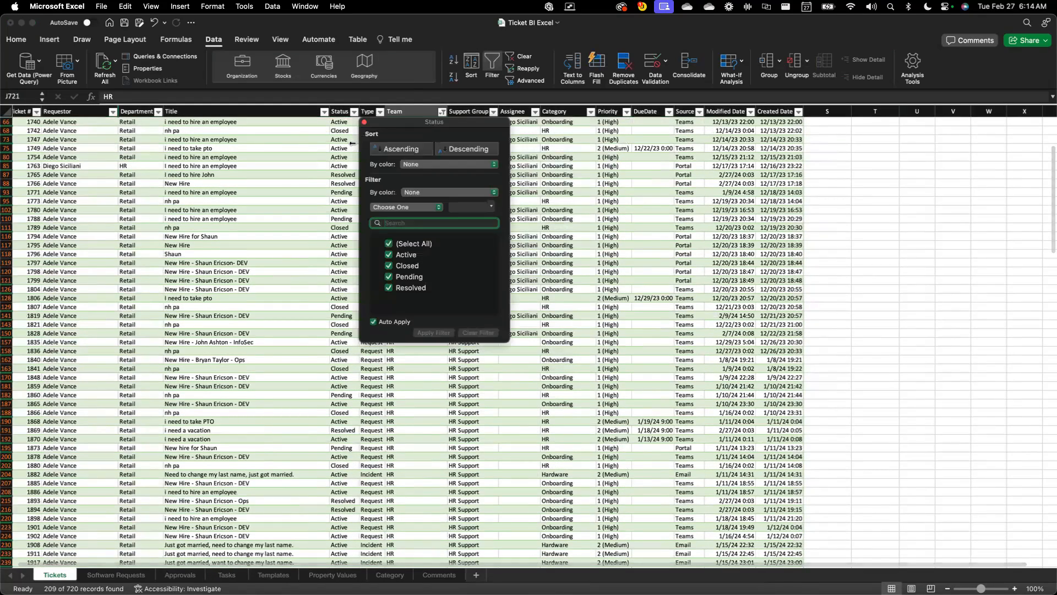
click(396, 238)
click(395, 252)
click(326, 245)
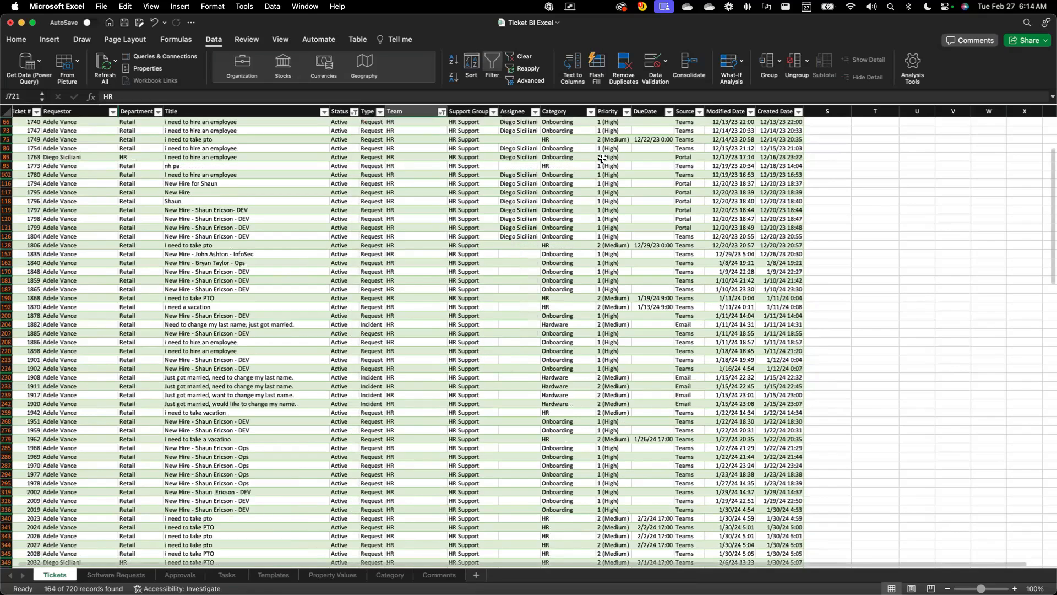
Filter the Priority column of the Tickets sheet to show only 1 (High), and review the filtered rows
click(627, 112)
click(661, 243)
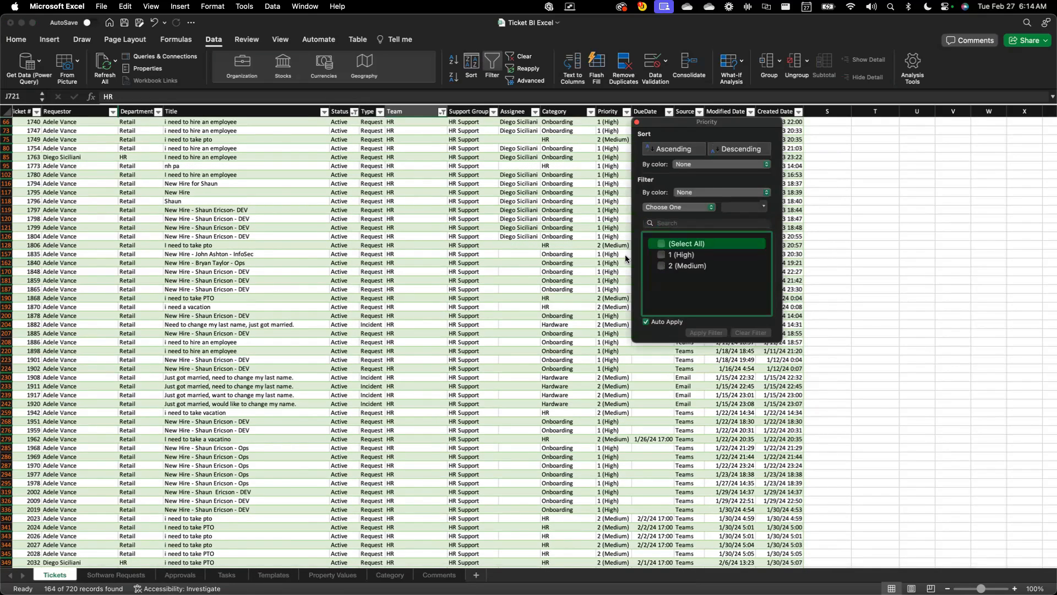
click(661, 255)
click(478, 241)
scroll(477, 243, down, 10)
scroll(478, 242, down, 12)
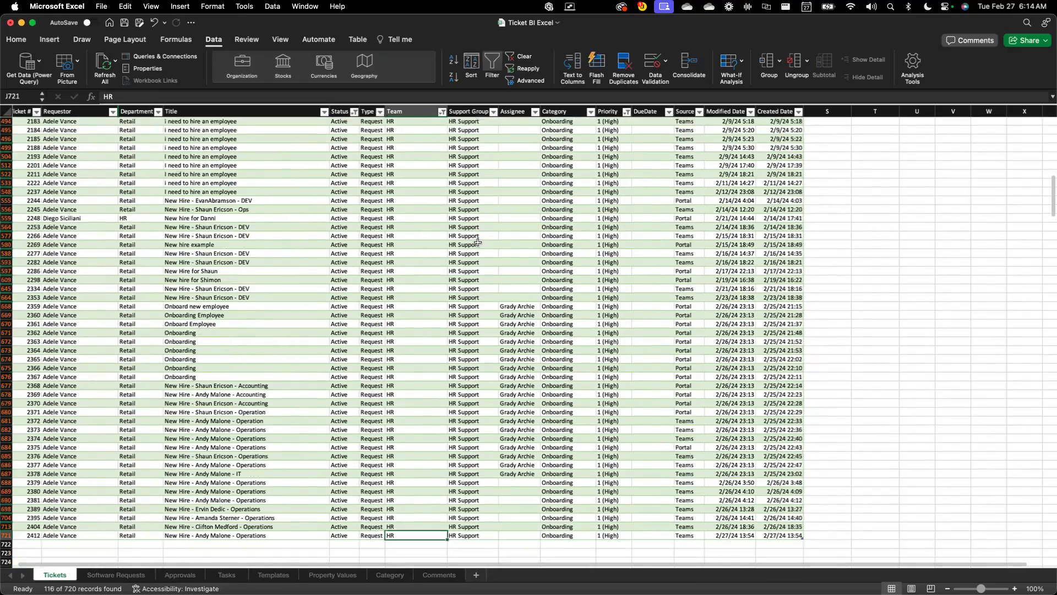
scroll(477, 243, up, 20)
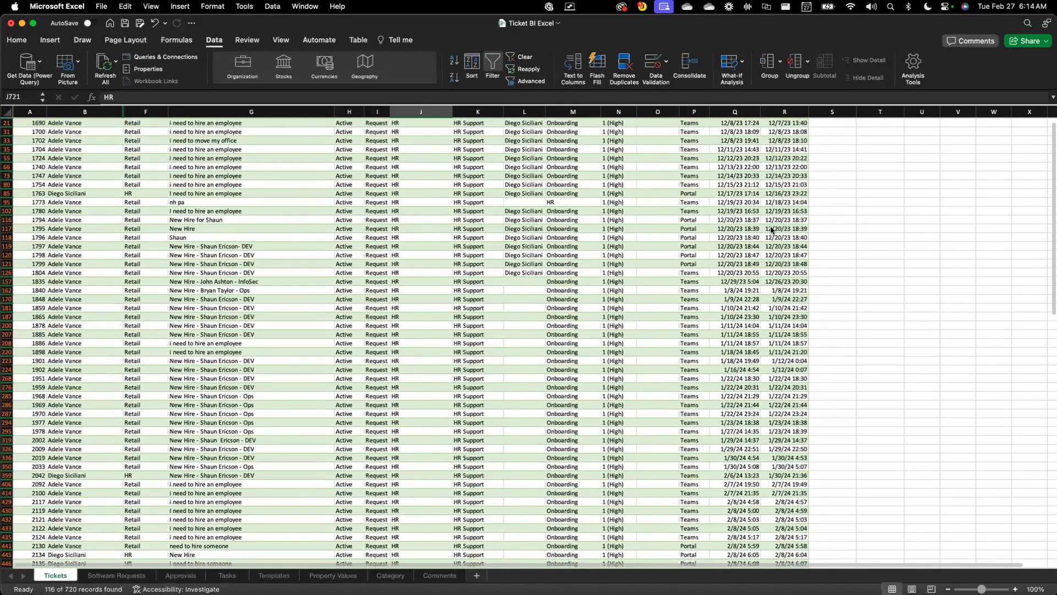
Minimize the Ticket BI Excel workbook to return to the Tikit Power BI report in Microsoft Teams
drag(771, 227, 814, 231)
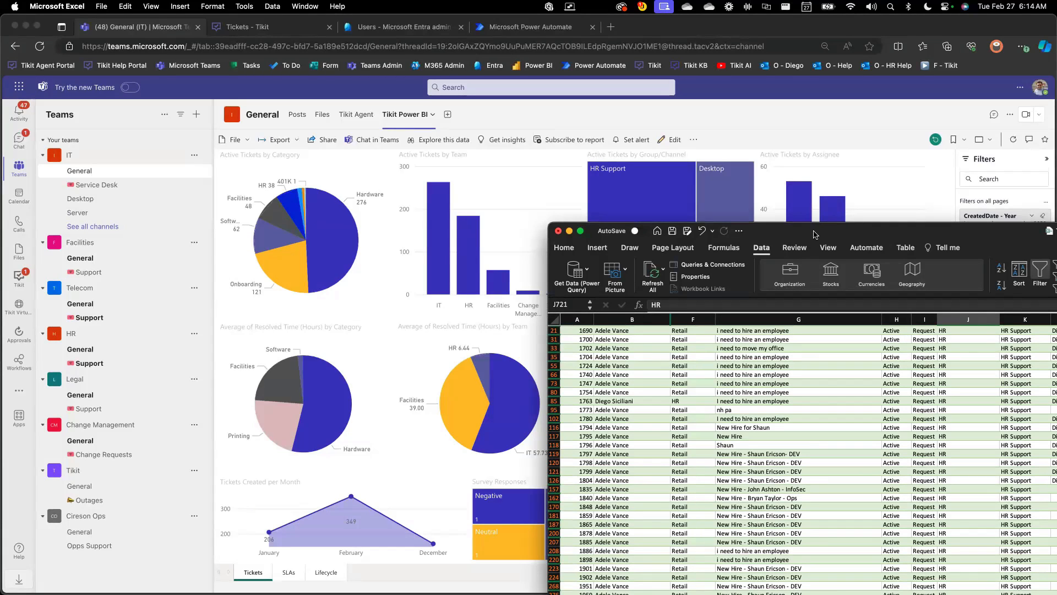
double_click(814, 234)
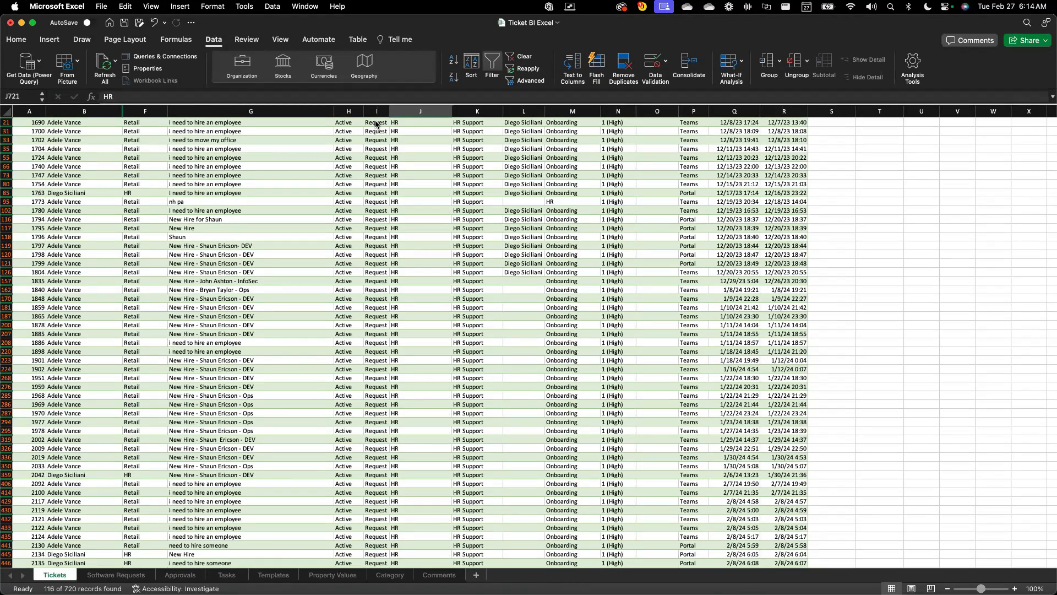
click(21, 23)
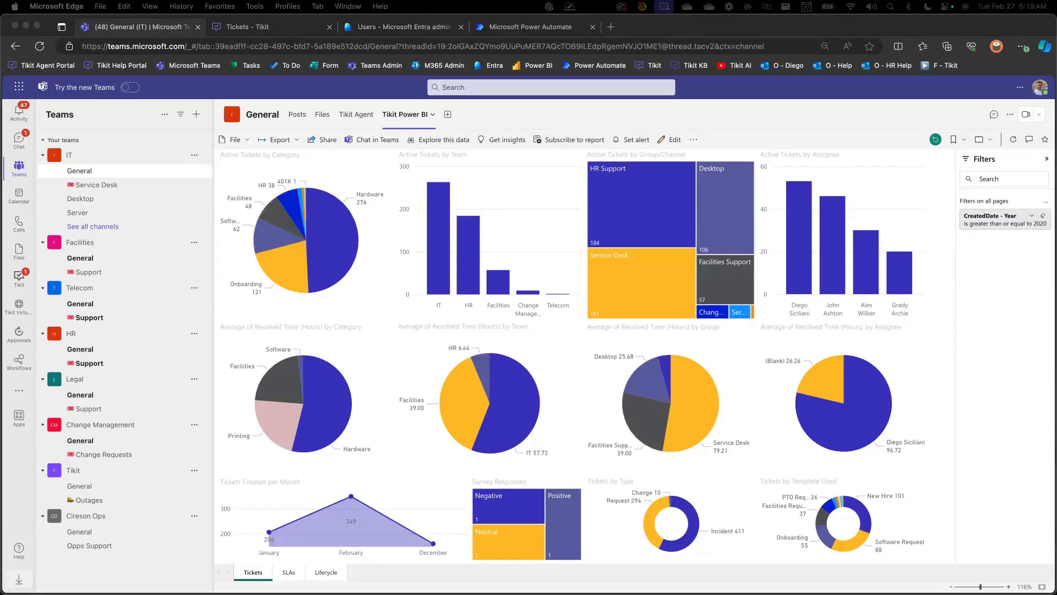
Bring the XBOX Example-2 image in Preview onto the screen and position it over the middle of the Power BI report
drag(0, 227, 553, 169)
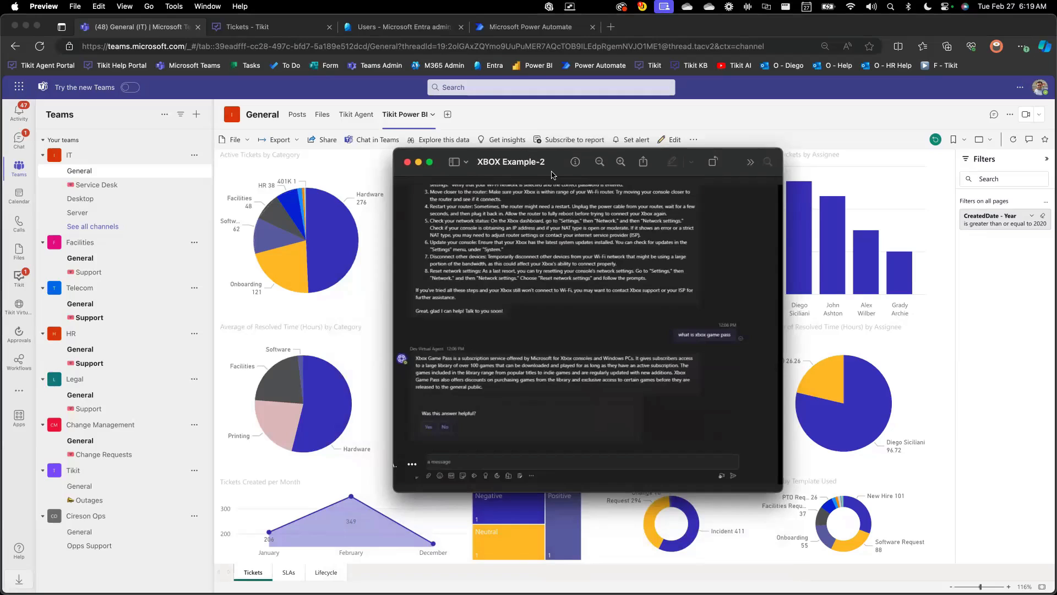
drag(552, 174, 501, 173)
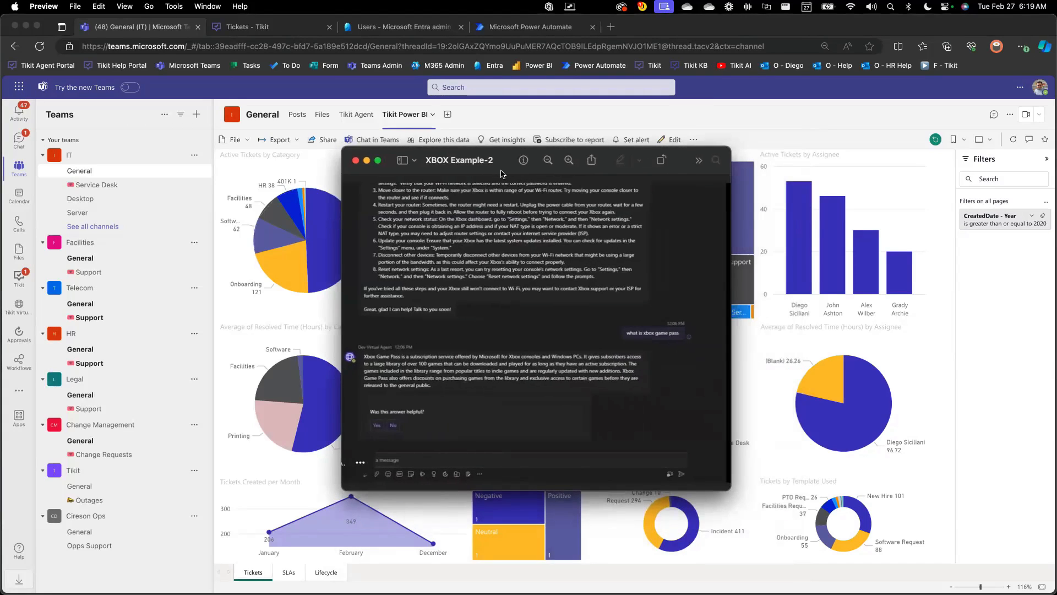